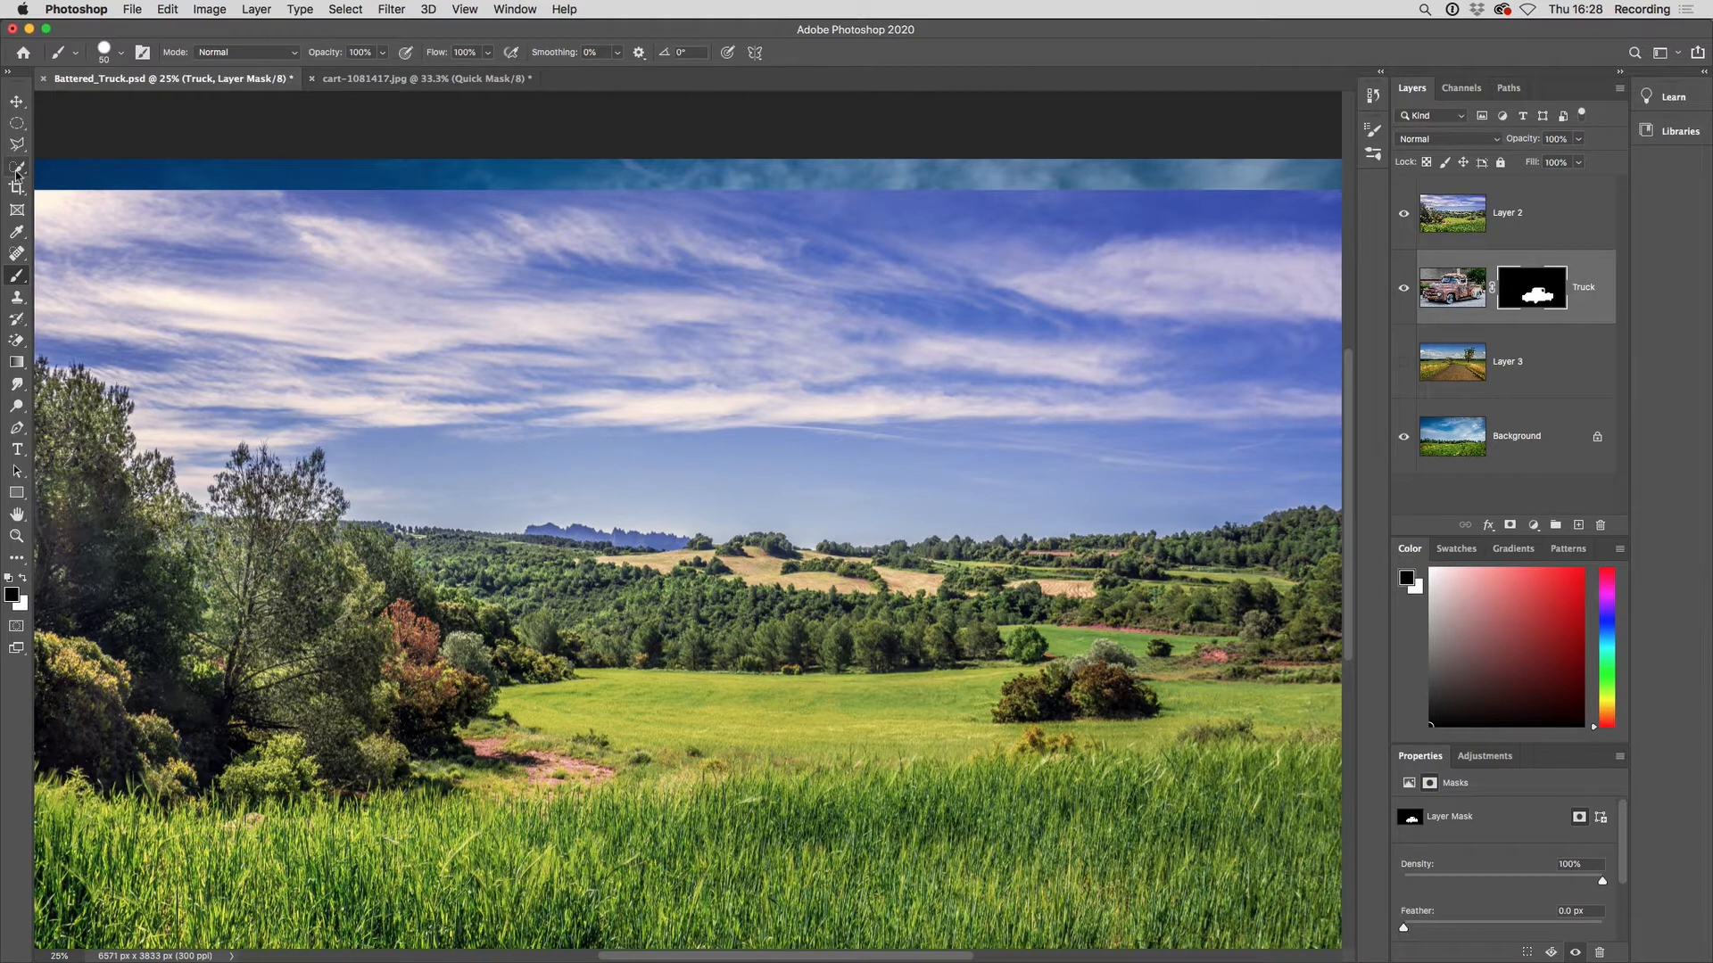
# Switch from the Brush to the Object Selection tool for selecting the foreground grass.
pyautogui.hscroll(1, 16, 170)
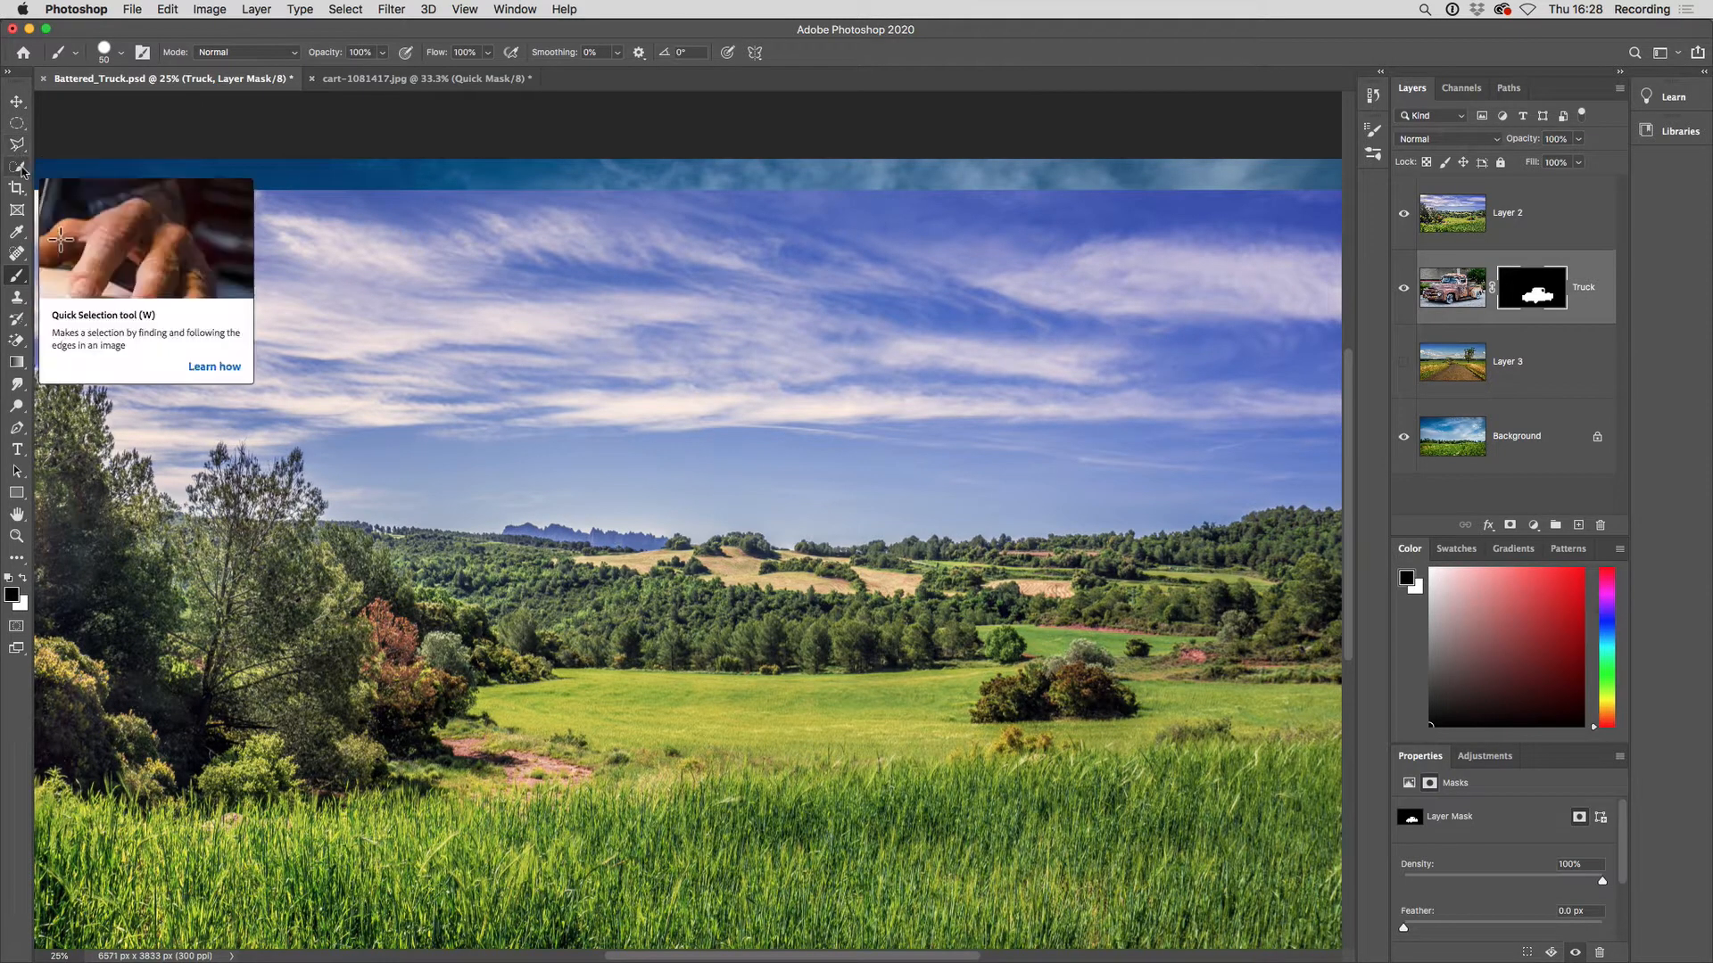
pyautogui.scroll(-1, 17, 172)
pyautogui.click(17, 168)
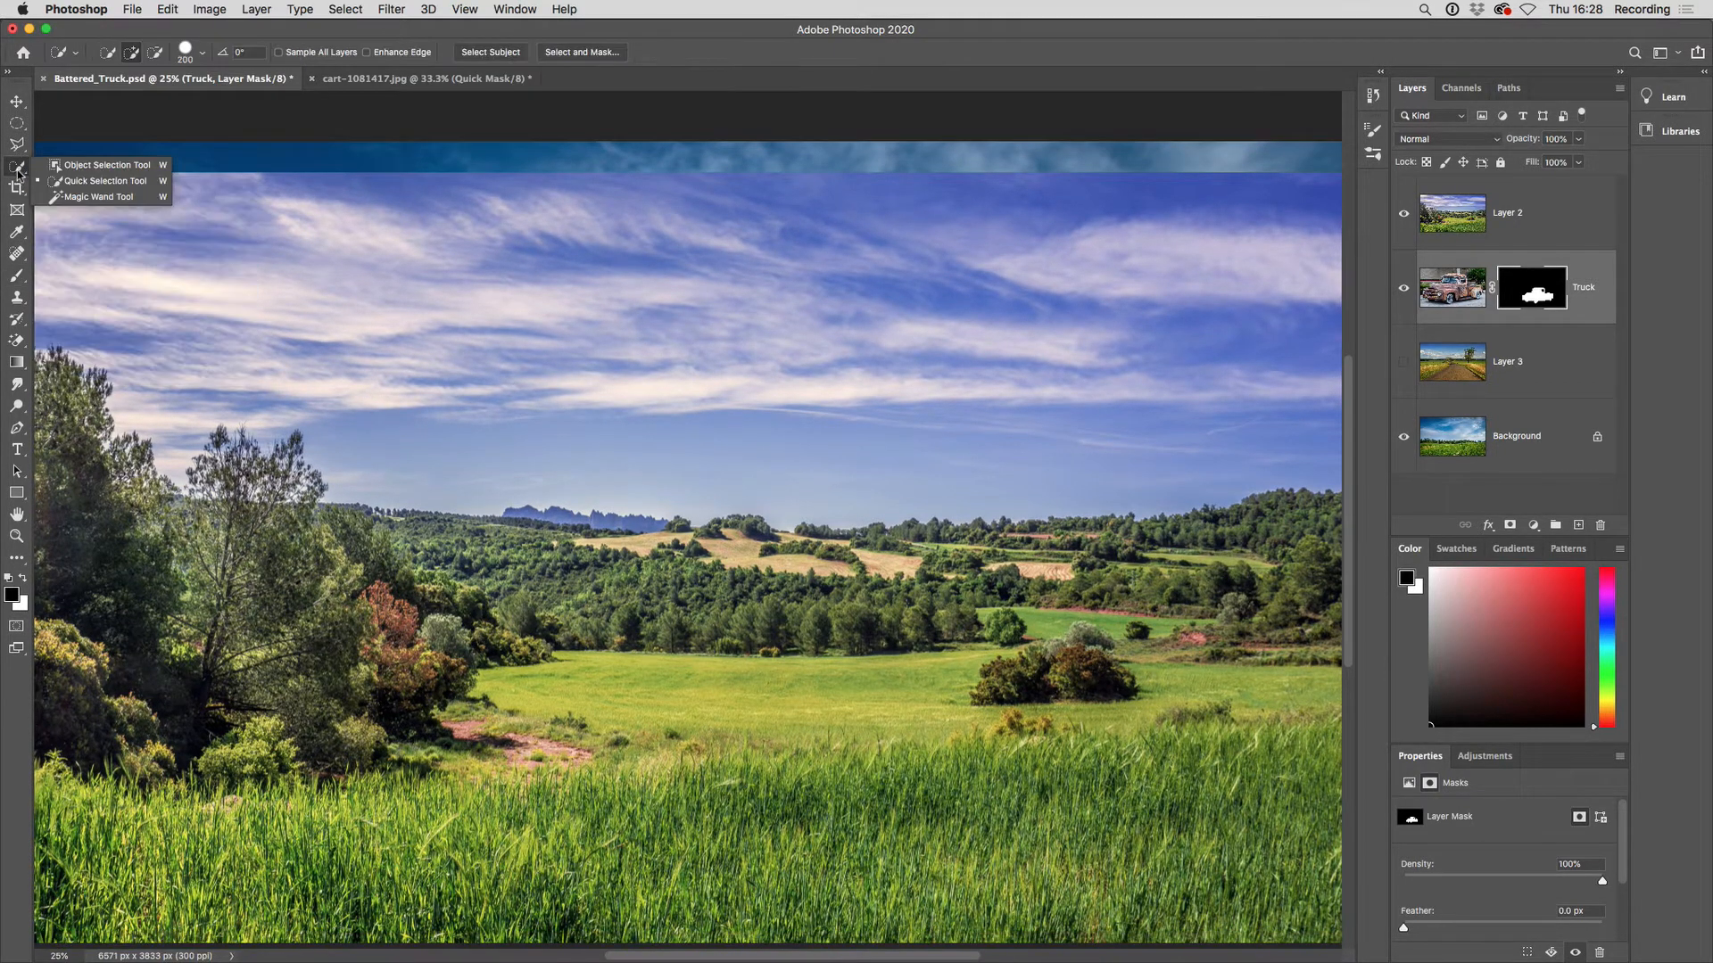
pyautogui.click(81, 169)
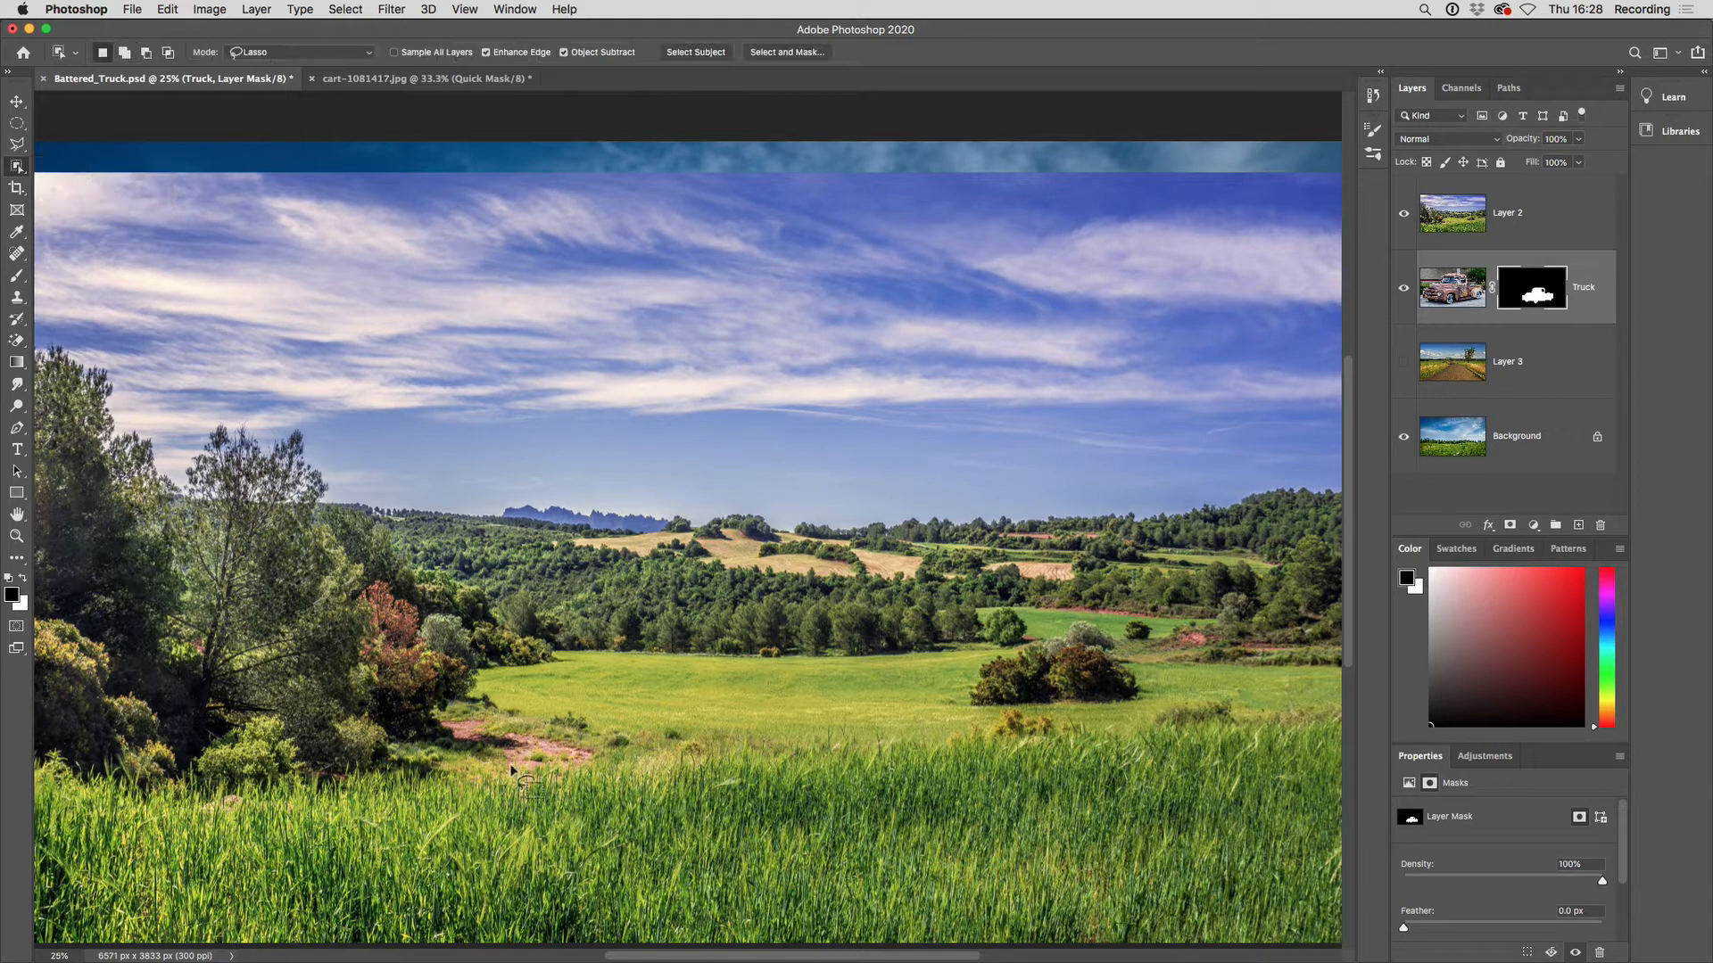
pyautogui.press('super+minus')
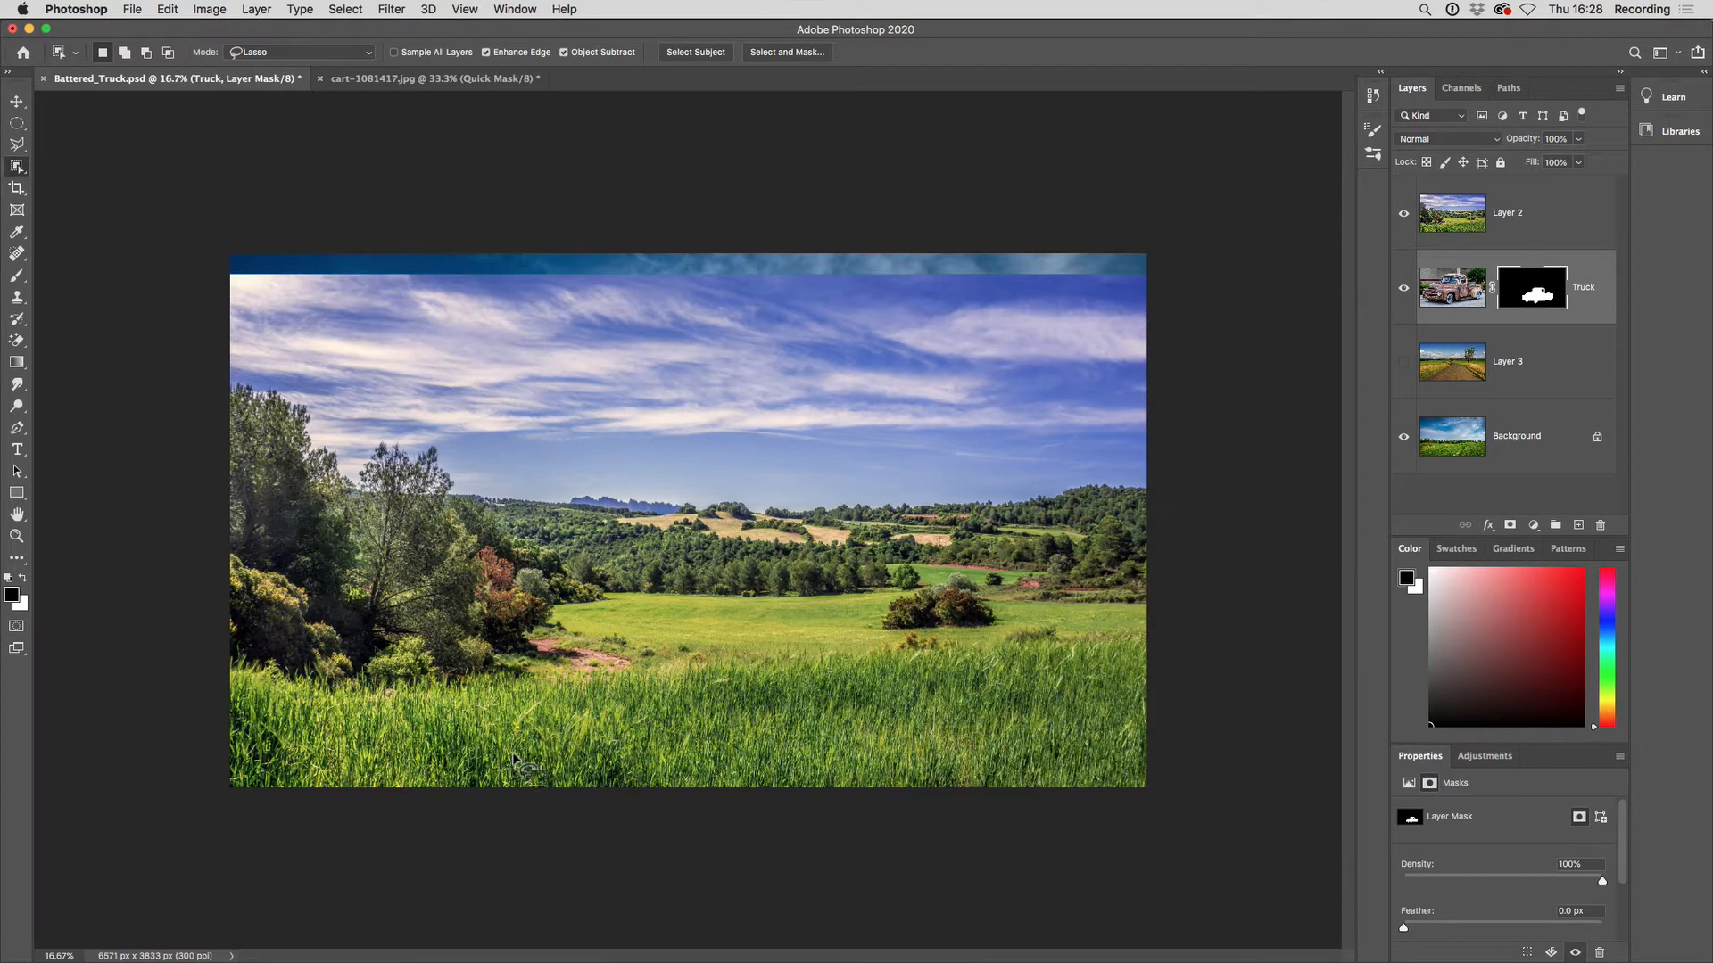
pyautogui.moveTo(228, 655)
pyautogui.mouseDown()
pyautogui.moveTo(415, 677)
pyautogui.moveTo(687, 651)
pyautogui.mouseUp()
pyautogui.moveTo(831, 646)
pyautogui.mouseDown()
pyautogui.moveTo(1078, 629)
pyautogui.moveTo(1159, 648)
pyautogui.moveTo(1171, 866)
pyautogui.moveTo(242, 855)
pyautogui.moveTo(226, 851)
pyautogui.moveTo(211, 655)
pyautogui.moveTo(23, 665)
pyautogui.mouseUp()
pyautogui.press('super+d')
# Select the tall foreground grass on Layer 2 using the Object Selection tool in Lasso mode.
pyautogui.click(1536, 229)
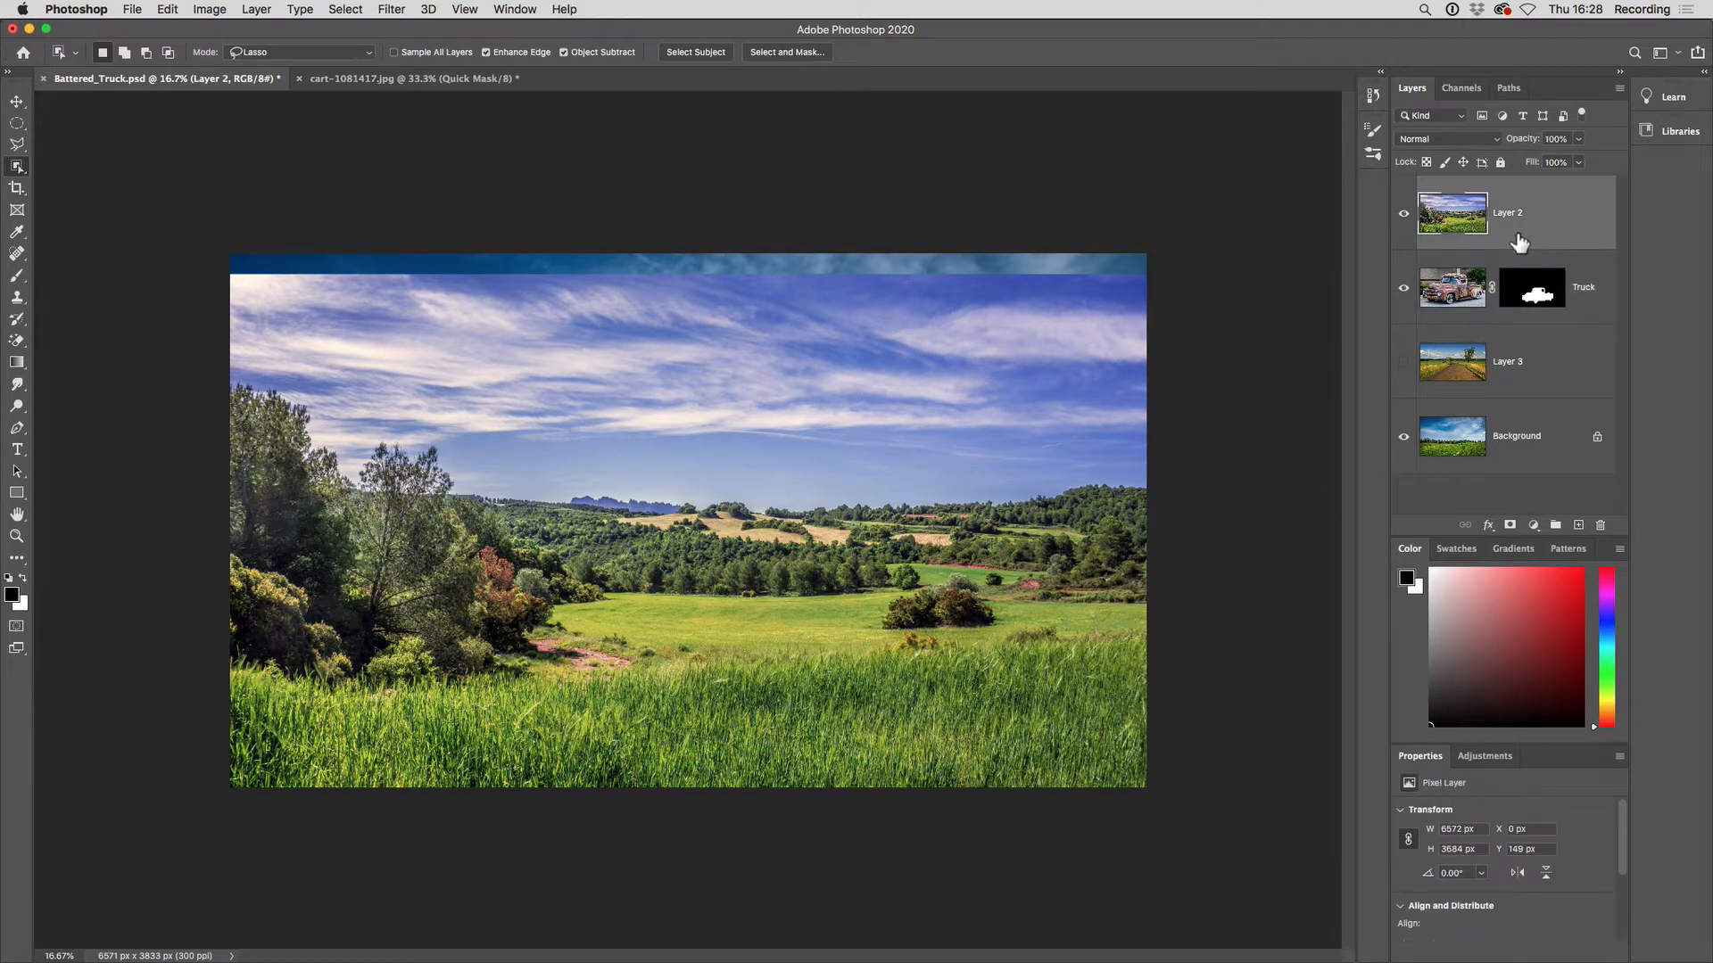
pyautogui.moveTo(222, 655)
pyautogui.mouseDown()
pyautogui.moveTo(325, 669)
pyautogui.moveTo(1144, 635)
pyautogui.moveTo(1198, 928)
pyautogui.moveTo(57, 931)
pyautogui.moveTo(55, 618)
pyautogui.moveTo(10, 669)
pyautogui.mouseUp()
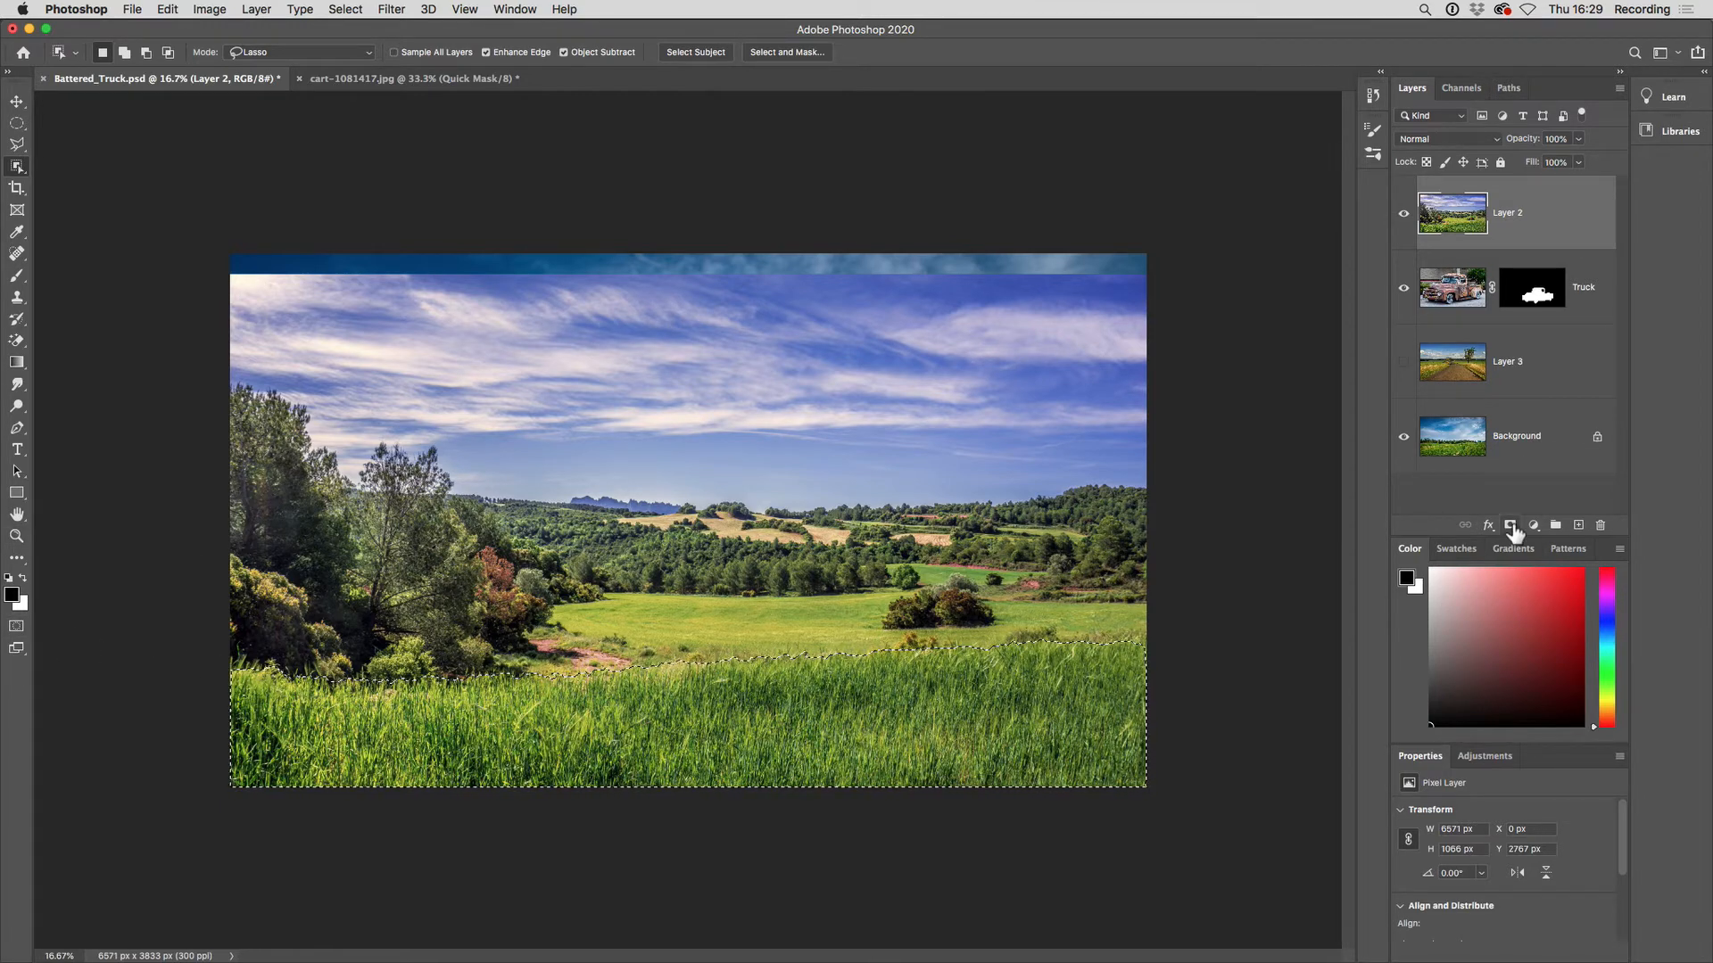
pyautogui.click(1512, 527)
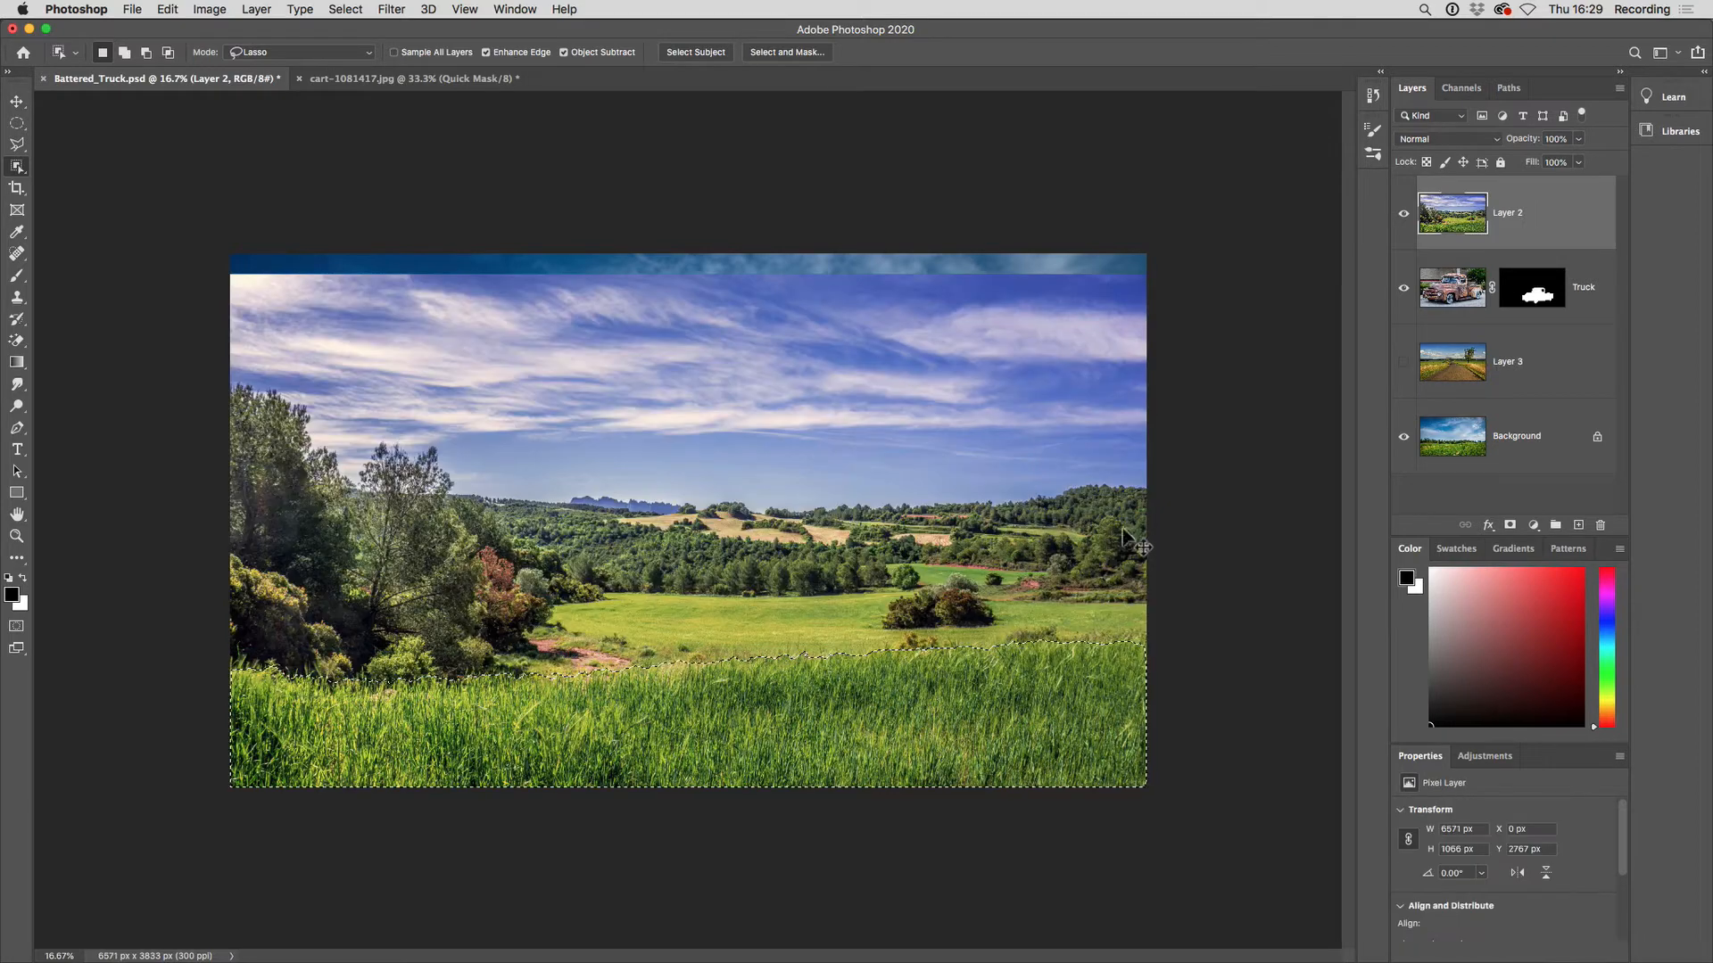
# Enter Quick Mask mode to edit the grass selection and focus on its upper edge.
pyautogui.click(16, 628)
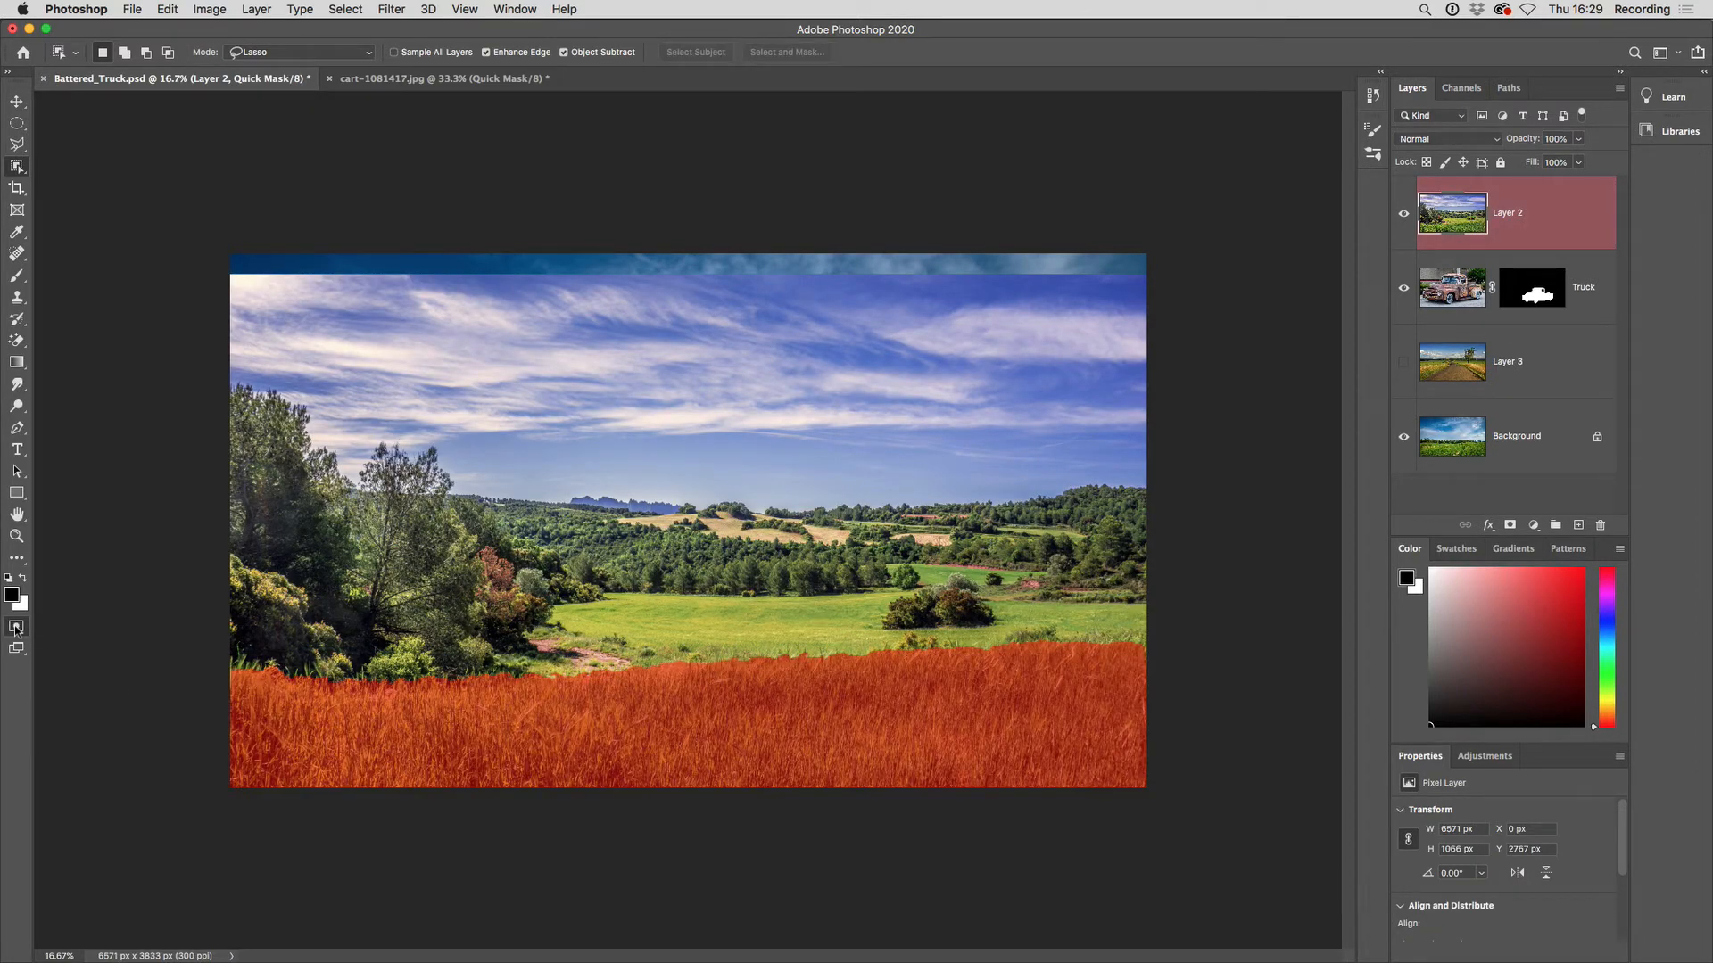
pyautogui.press('super+equal')
pyautogui.press('super+equal')
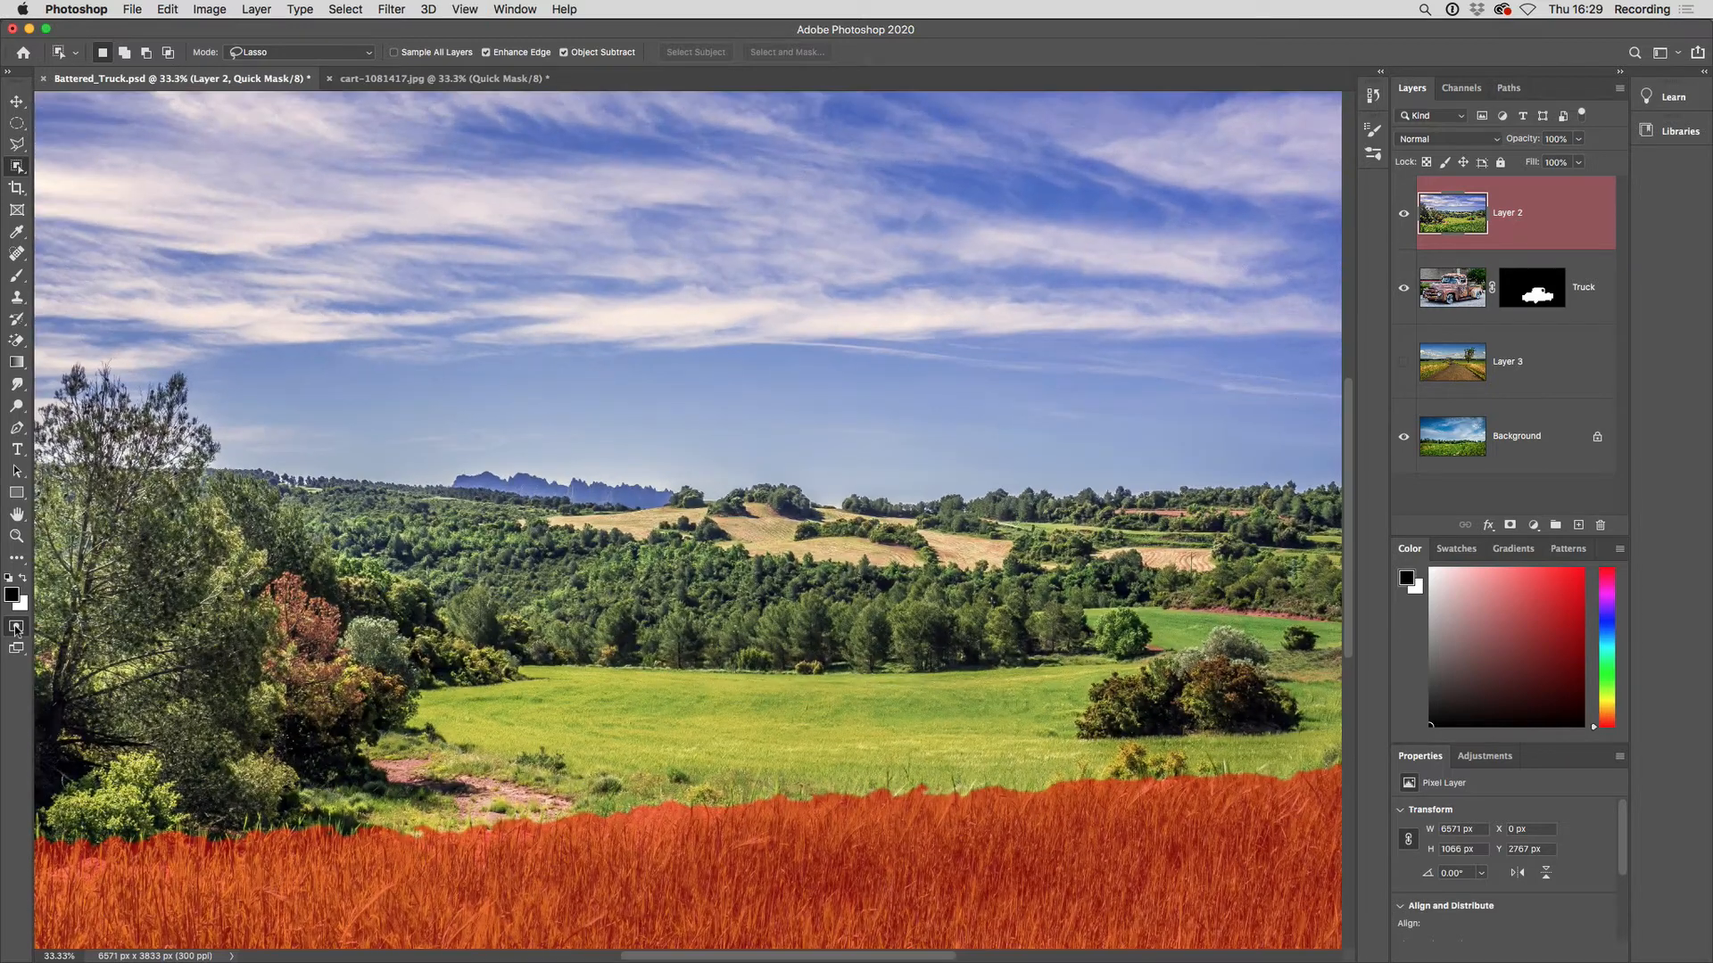
pyautogui.moveTo(765, 750); pyautogui.dragTo(506, 634)
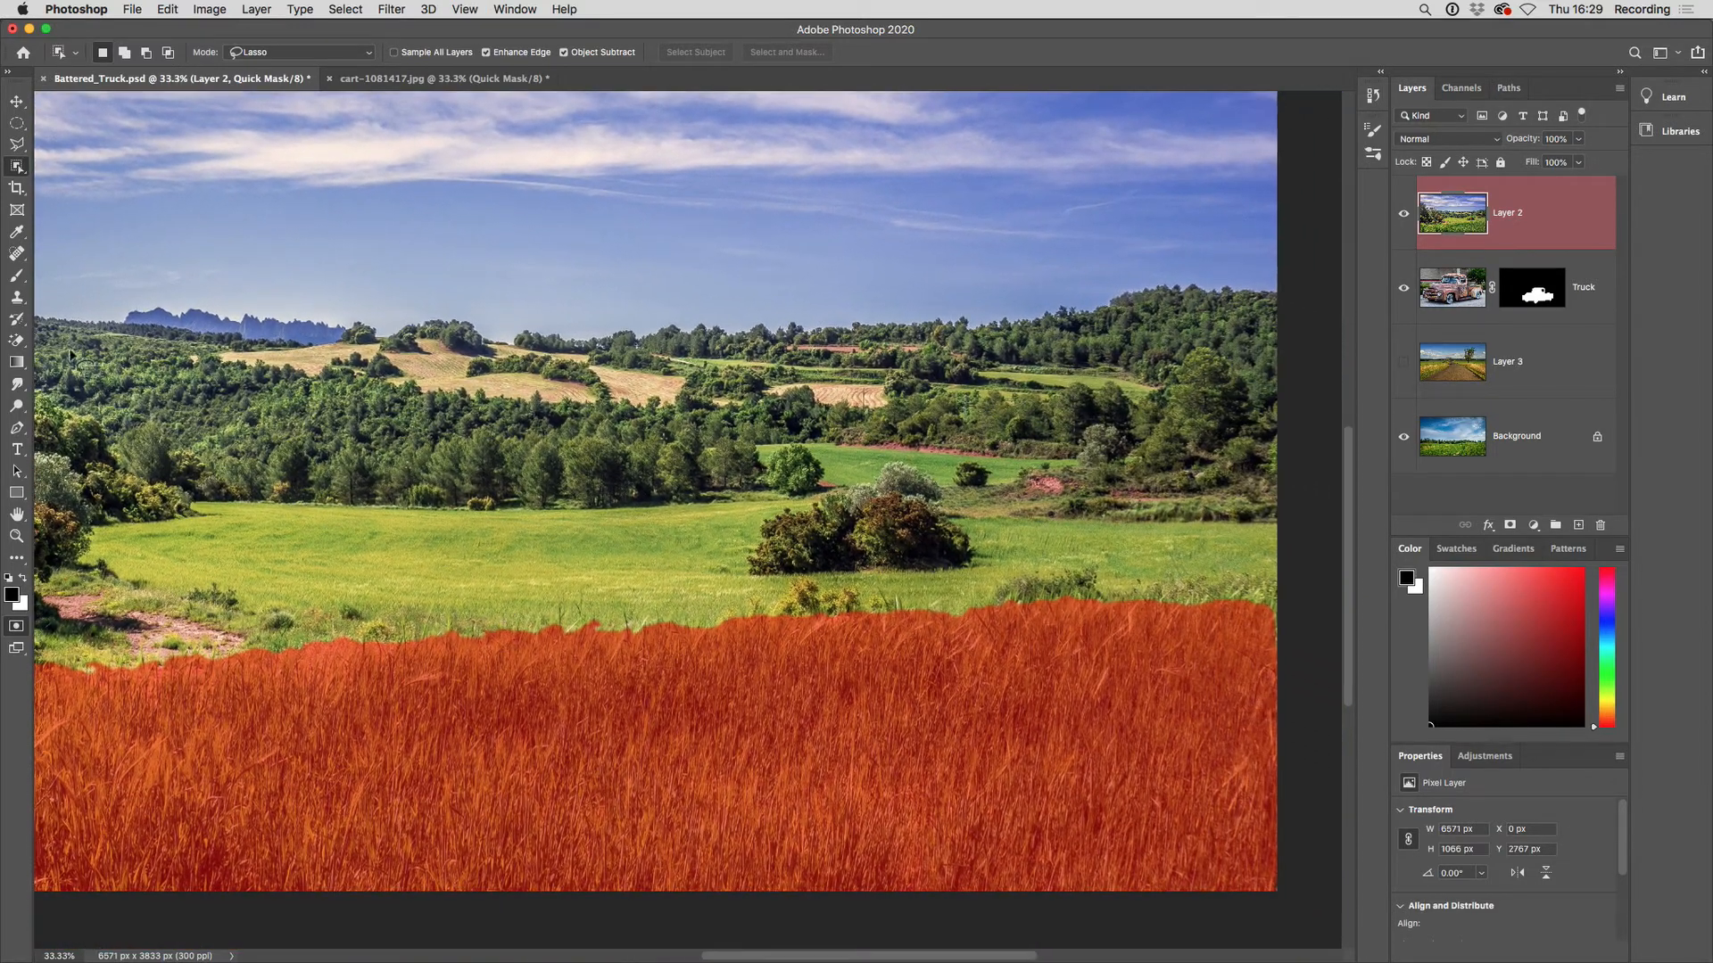
# Choose the Kyle's Concept Brushes - Foliage Mix 2 brush from the Special Effects Brushes.
pyautogui.click(17, 277)
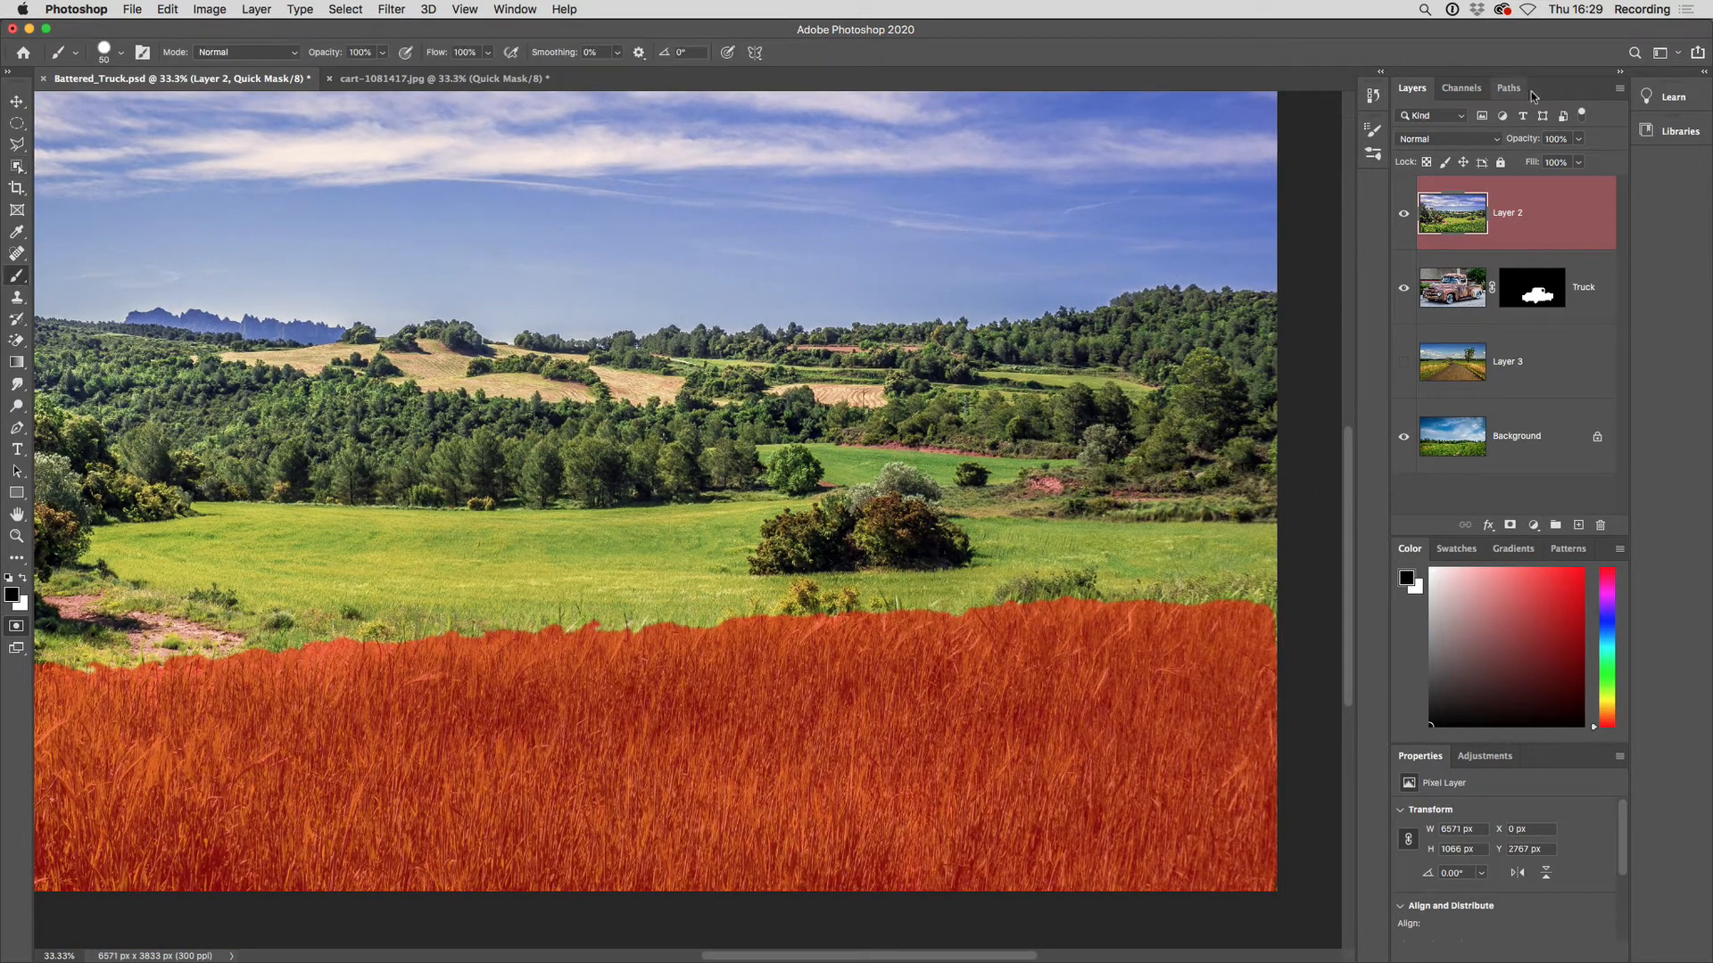
pyautogui.click(504, 9)
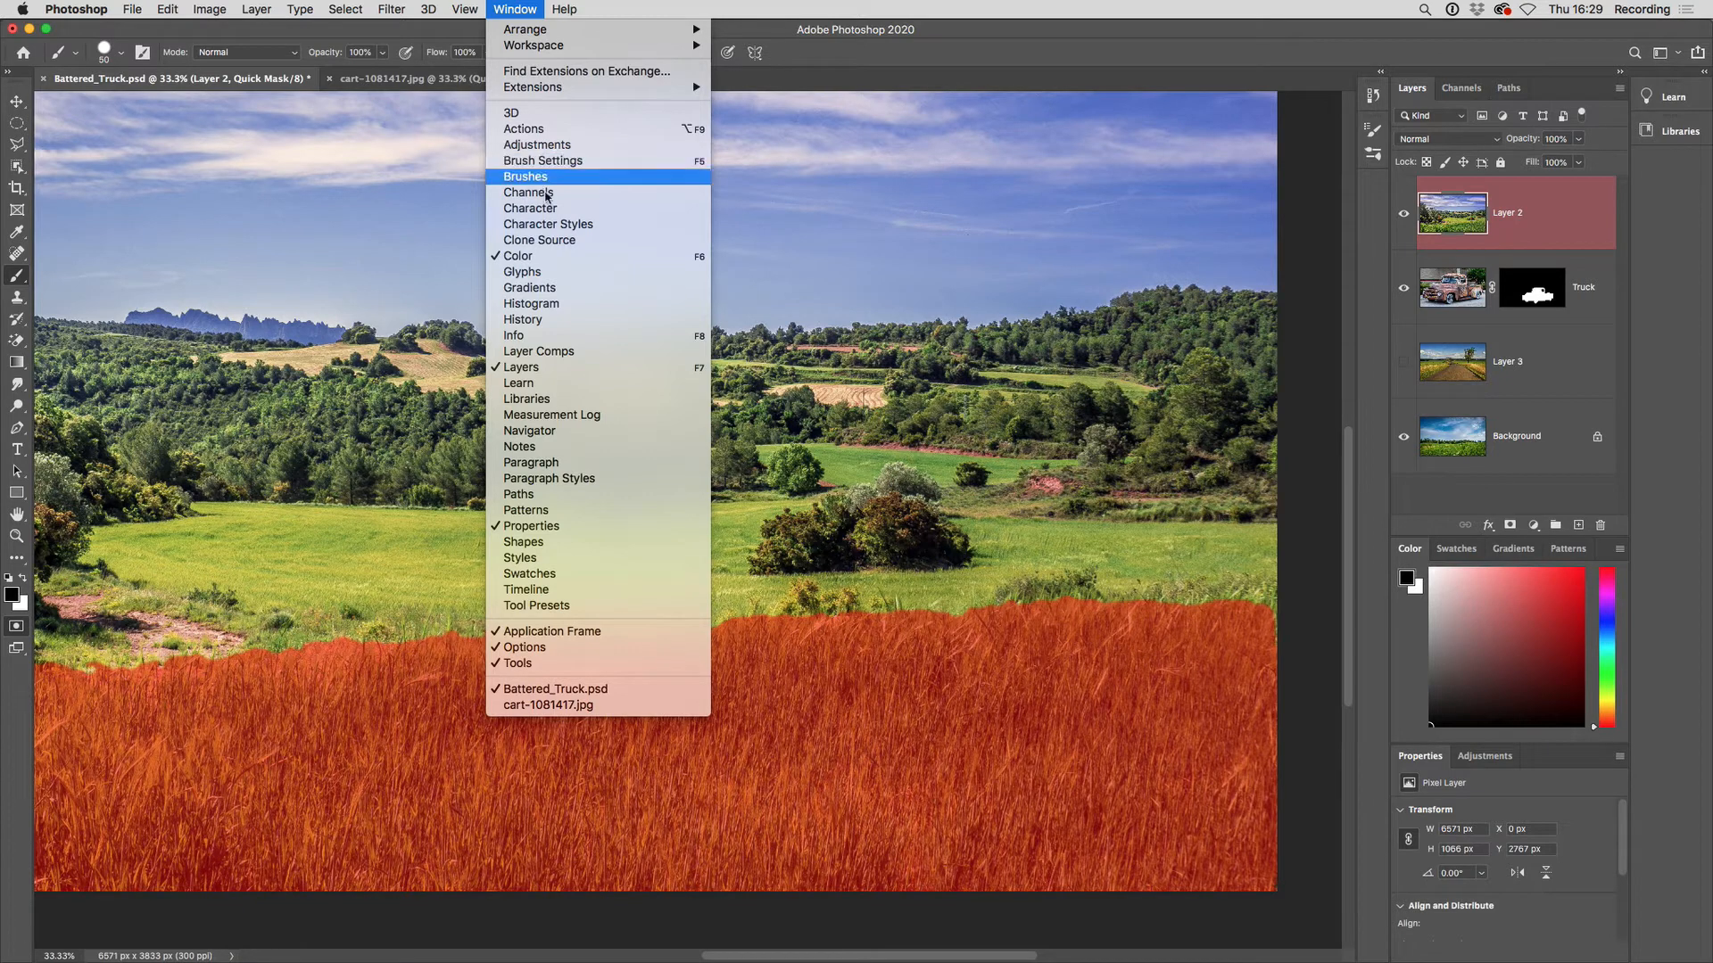
pyautogui.click(539, 176)
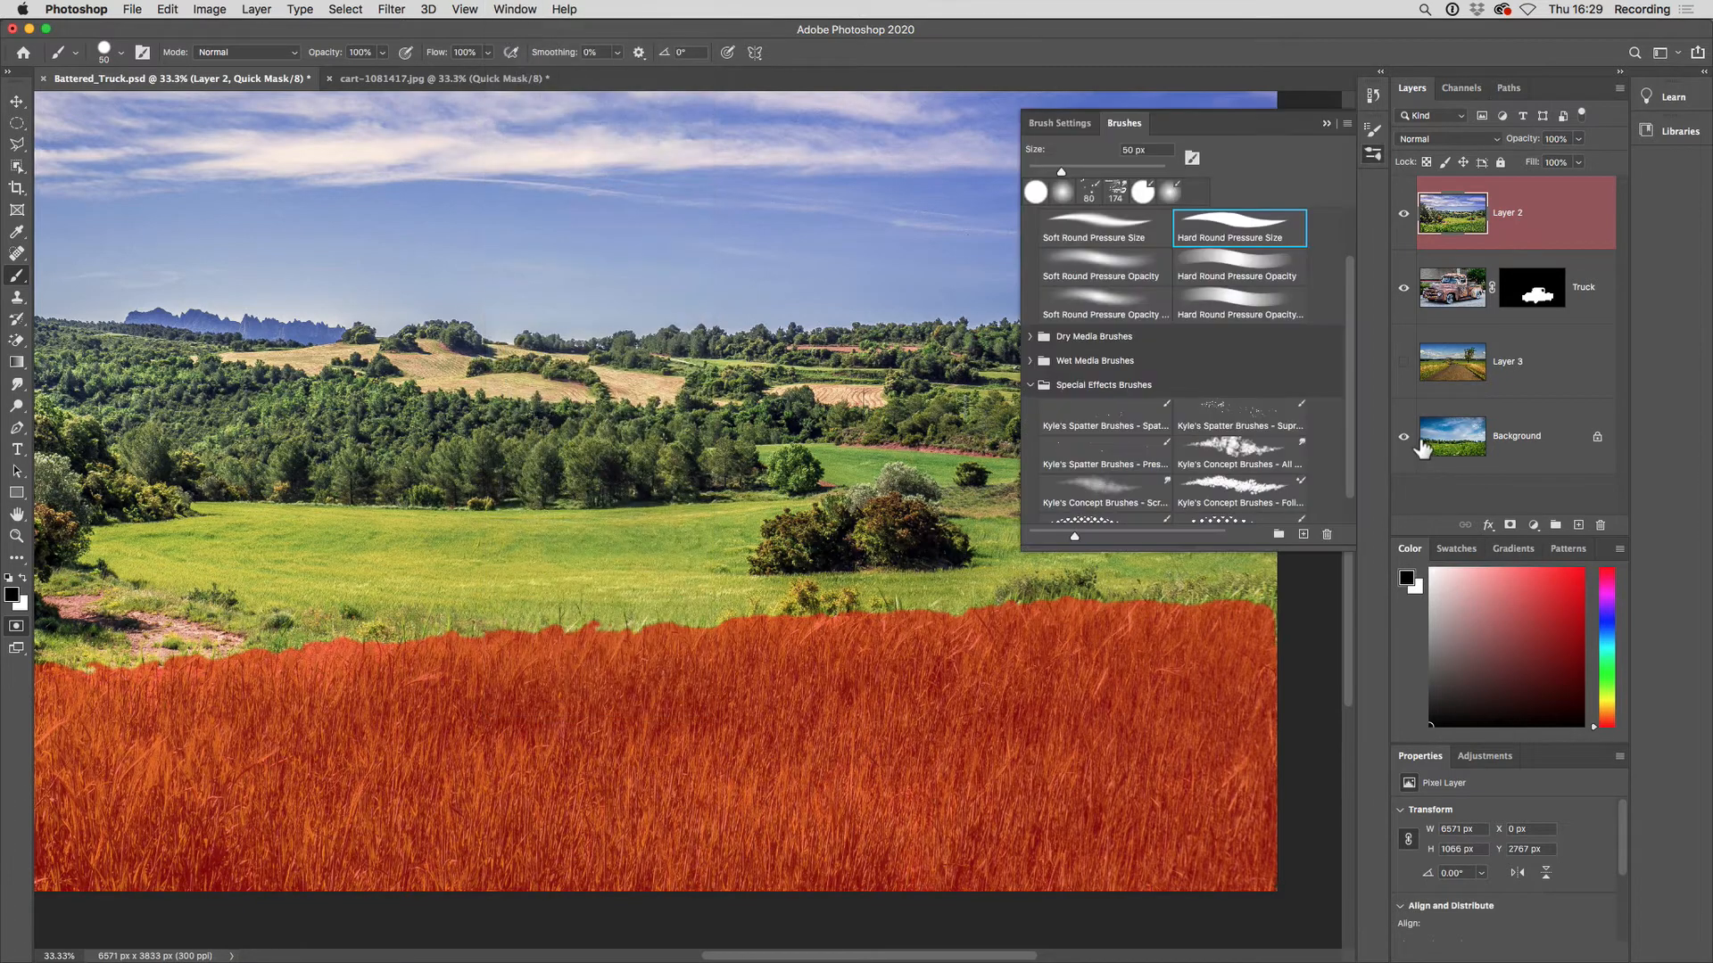
pyautogui.click(1030, 385)
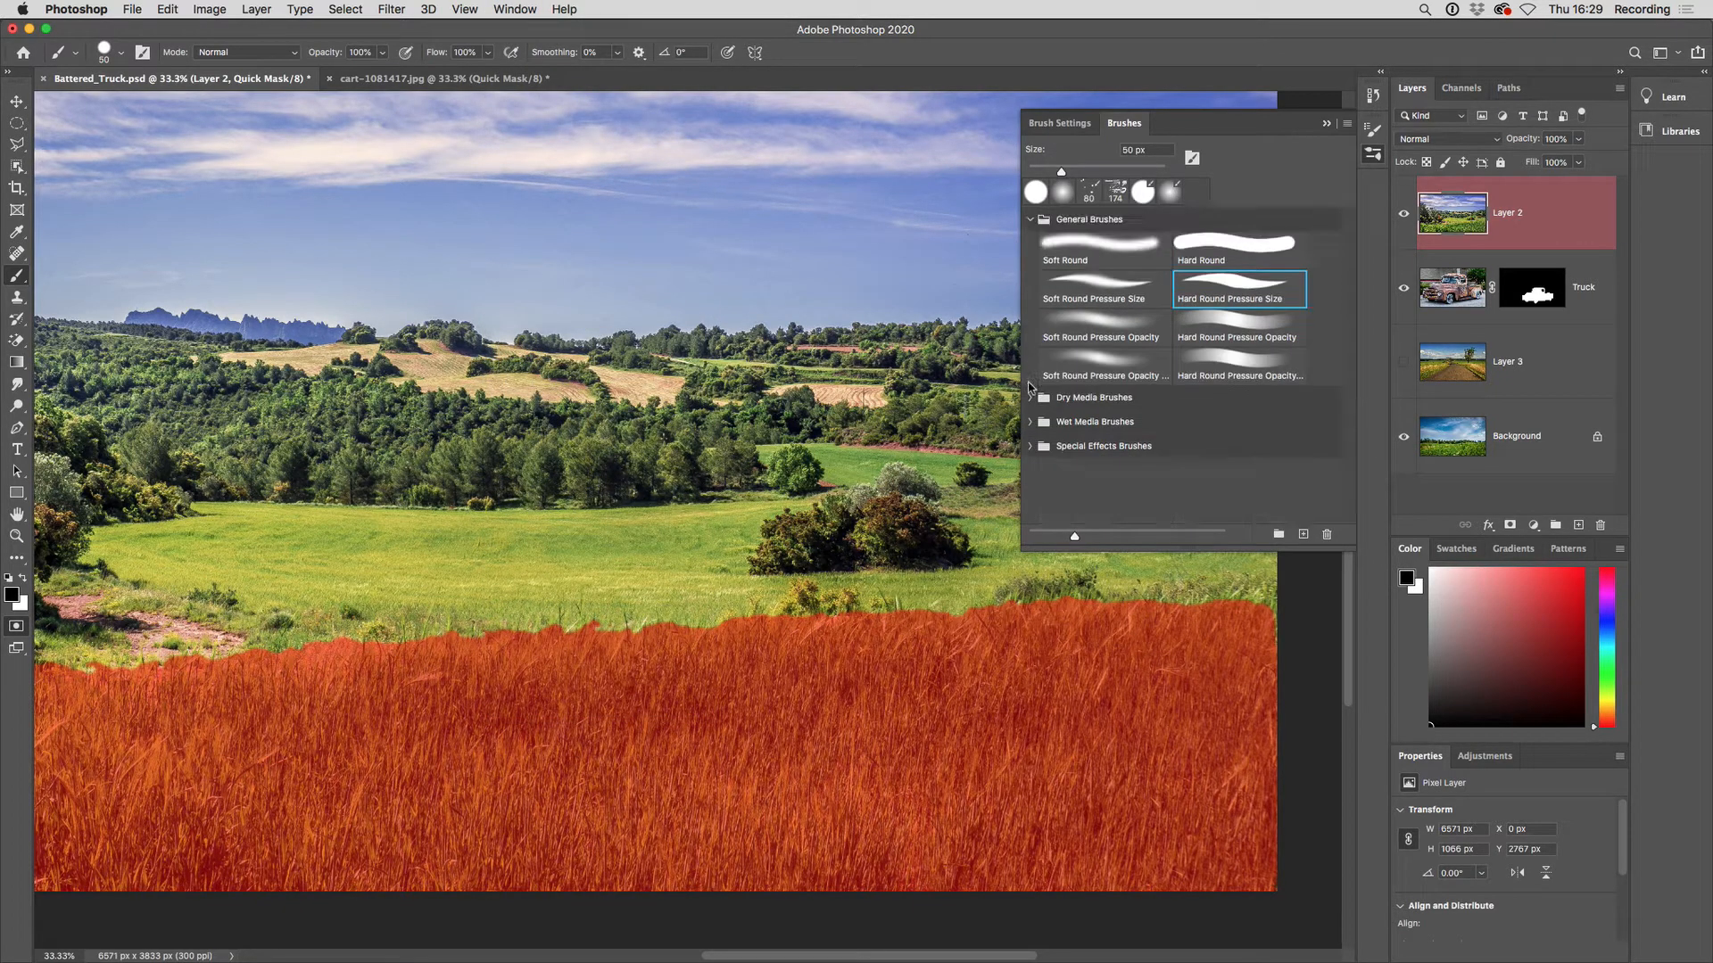
pyautogui.click(1032, 446)
pyautogui.moveTo(1350, 415); pyautogui.dragTo(1338, 504)
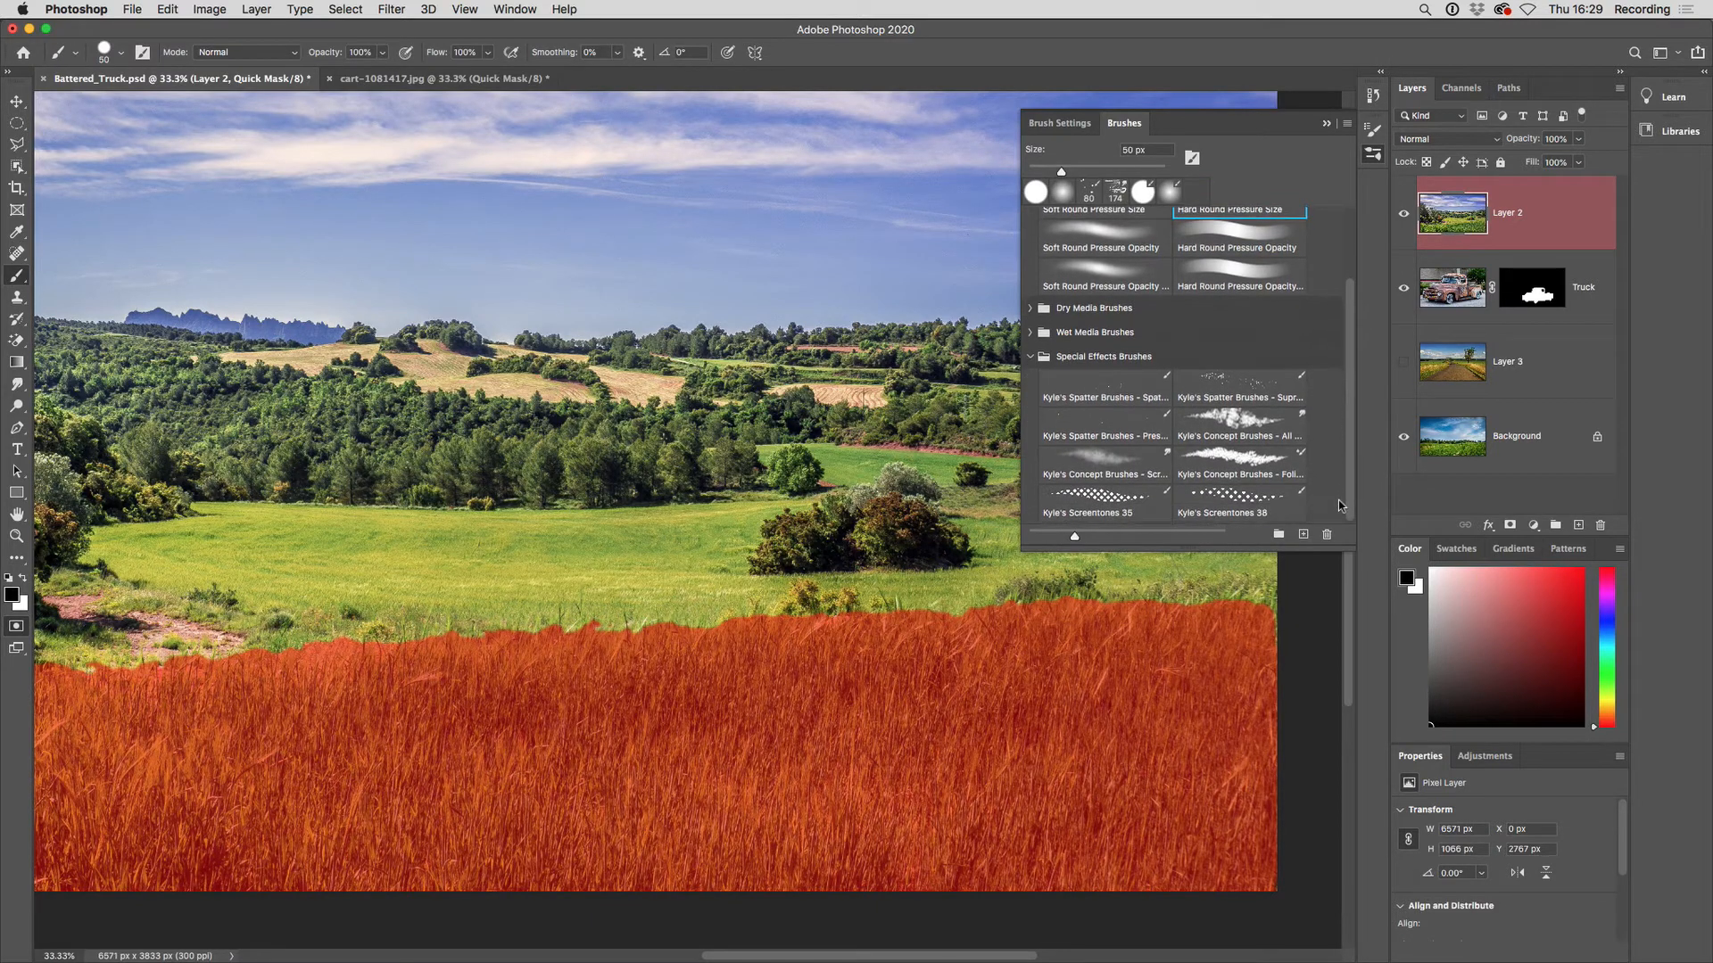
pyautogui.click(1233, 464)
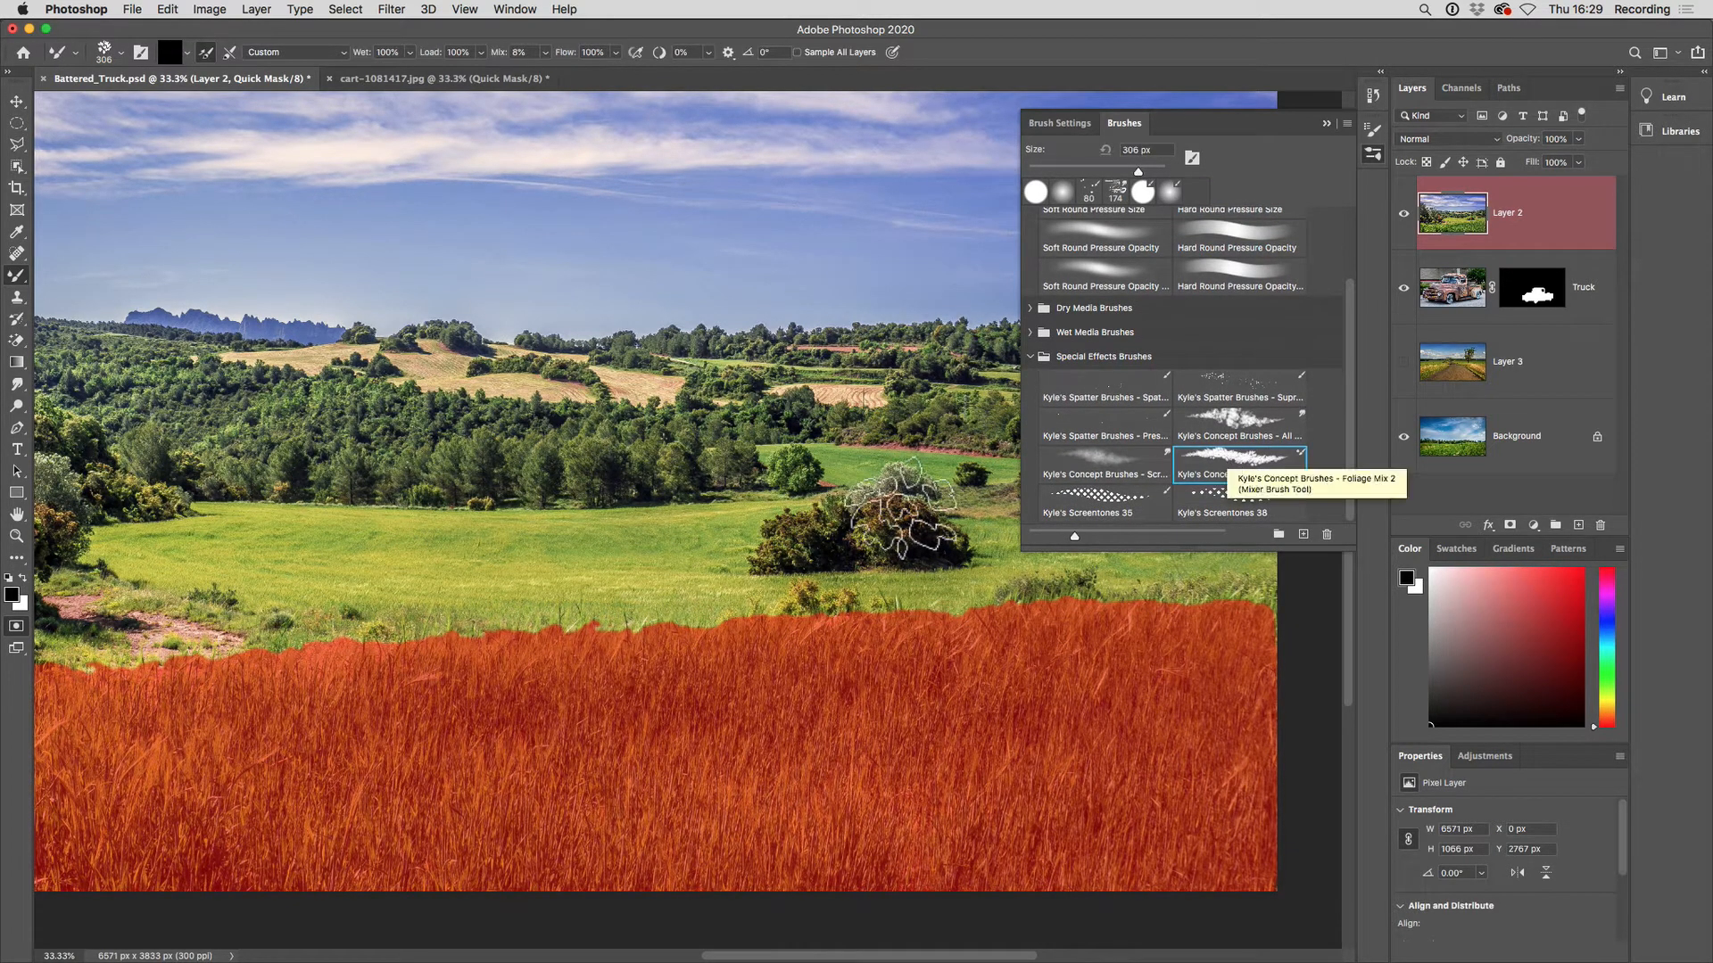
pyautogui.click(1327, 125)
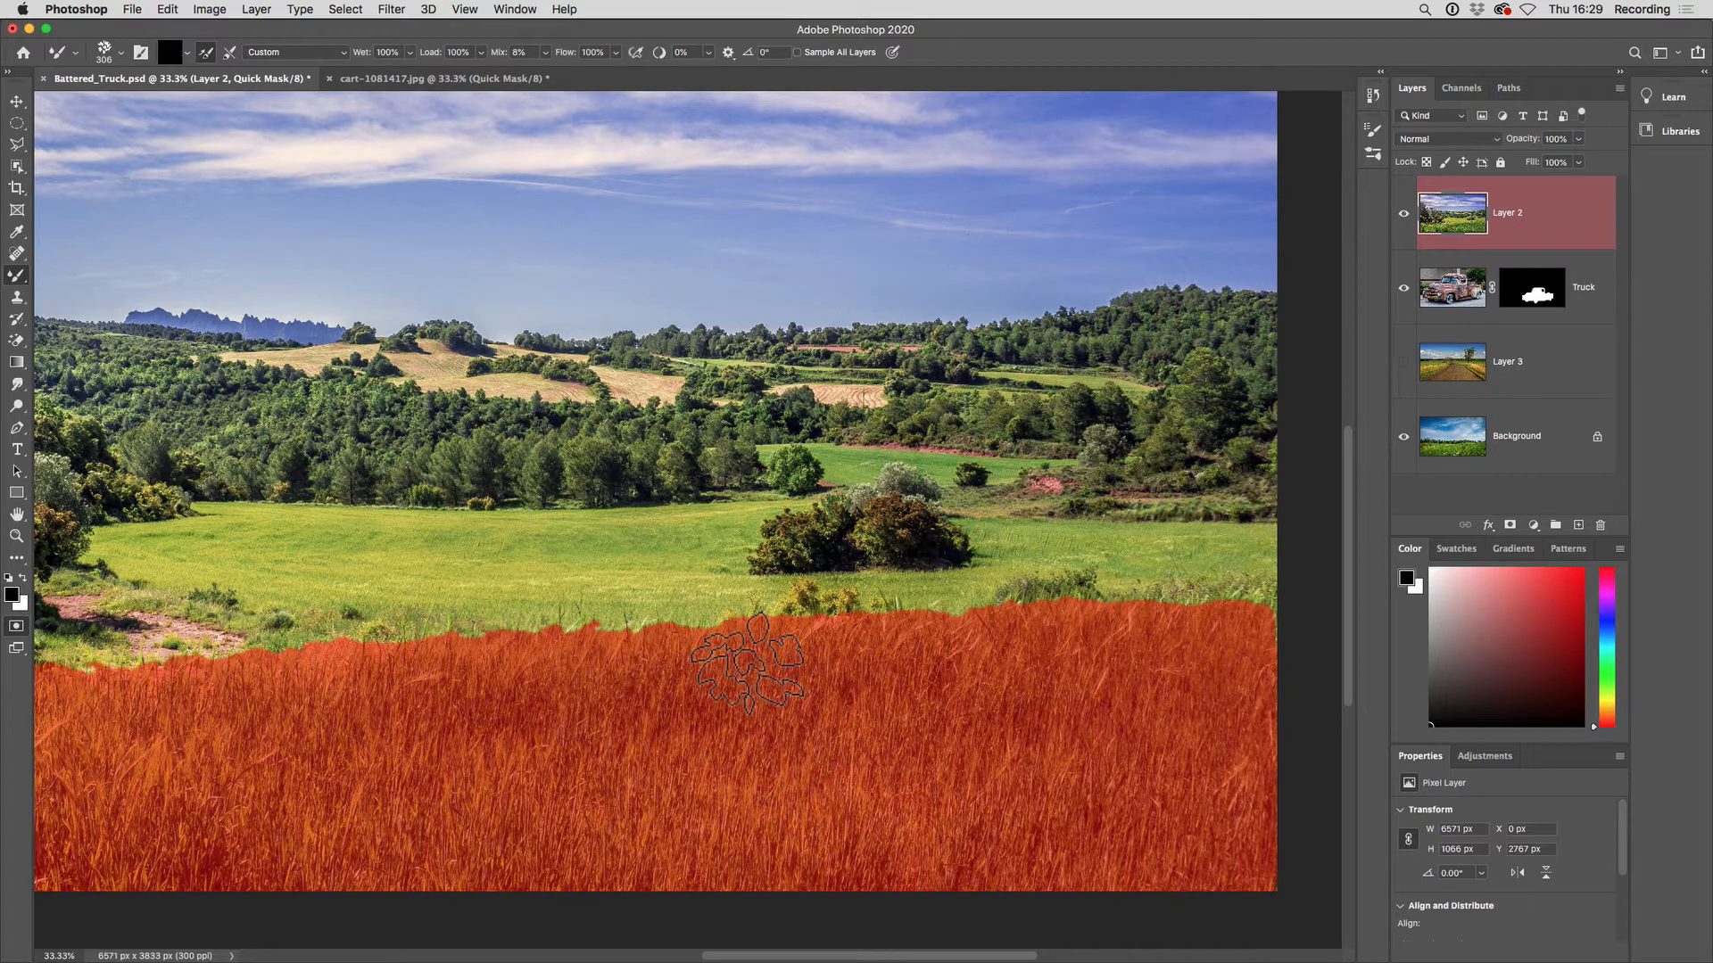
# Paint black along the whole grass edge of the Quick Mask with a much smaller foliage brush.
pyautogui.press('[')
pyautogui.press('[')
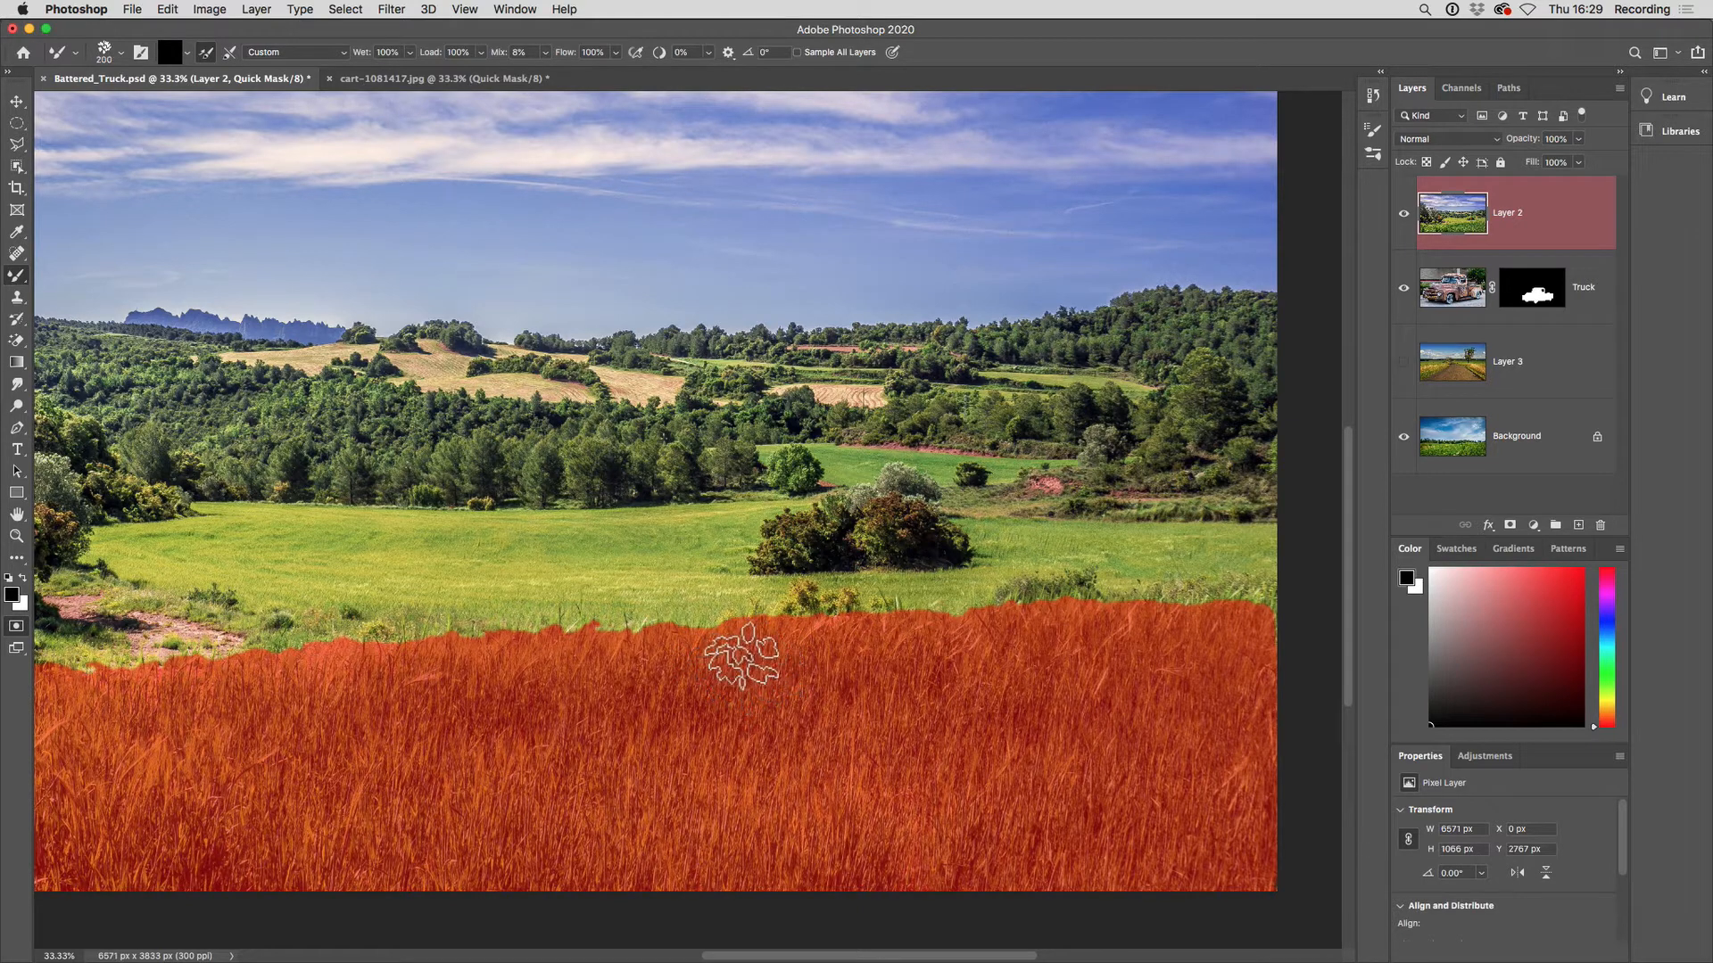
pyautogui.press('[')
pyautogui.press('[')
pyautogui.press('[')
pyautogui.press('[')
pyautogui.press('[')
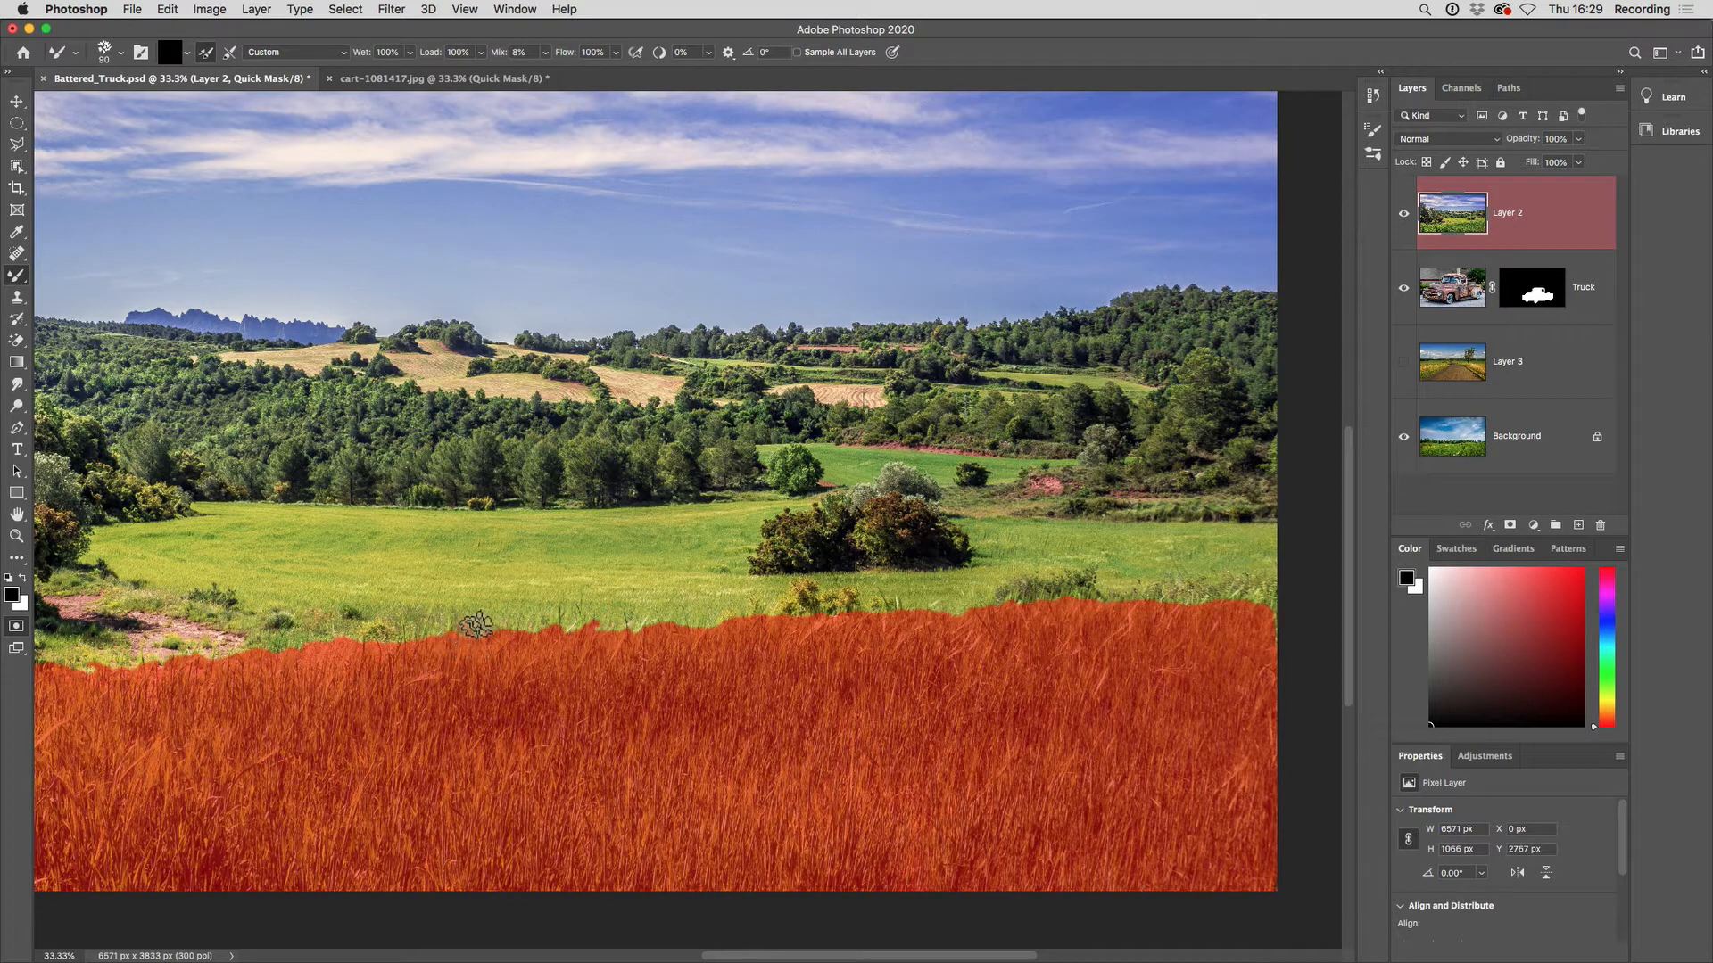
pyautogui.moveTo(476, 625)
pyautogui.mouseDown()
pyautogui.moveTo(469, 660)
pyautogui.moveTo(483, 636)
pyautogui.moveTo(485, 655)
pyautogui.moveTo(660, 634)
pyautogui.moveTo(758, 656)
pyautogui.moveTo(895, 629)
pyautogui.moveTo(956, 640)
pyautogui.moveTo(1045, 608)
pyautogui.moveTo(1083, 616)
pyautogui.moveTo(1116, 586)
pyautogui.moveTo(1292, 650)
pyautogui.mouseUp()
pyautogui.moveTo(399, 641)
pyautogui.mouseDown()
pyautogui.moveTo(320, 666)
pyautogui.moveTo(310, 643)
pyautogui.moveTo(250, 672)
pyautogui.moveTo(214, 646)
pyautogui.moveTo(171, 674)
pyautogui.moveTo(132, 670)
pyautogui.moveTo(96, 707)
pyautogui.moveTo(62, 687)
pyautogui.mouseUp()
pyautogui.press('space')
pyautogui.moveTo(226, 704); pyautogui.dragTo(685, 698)
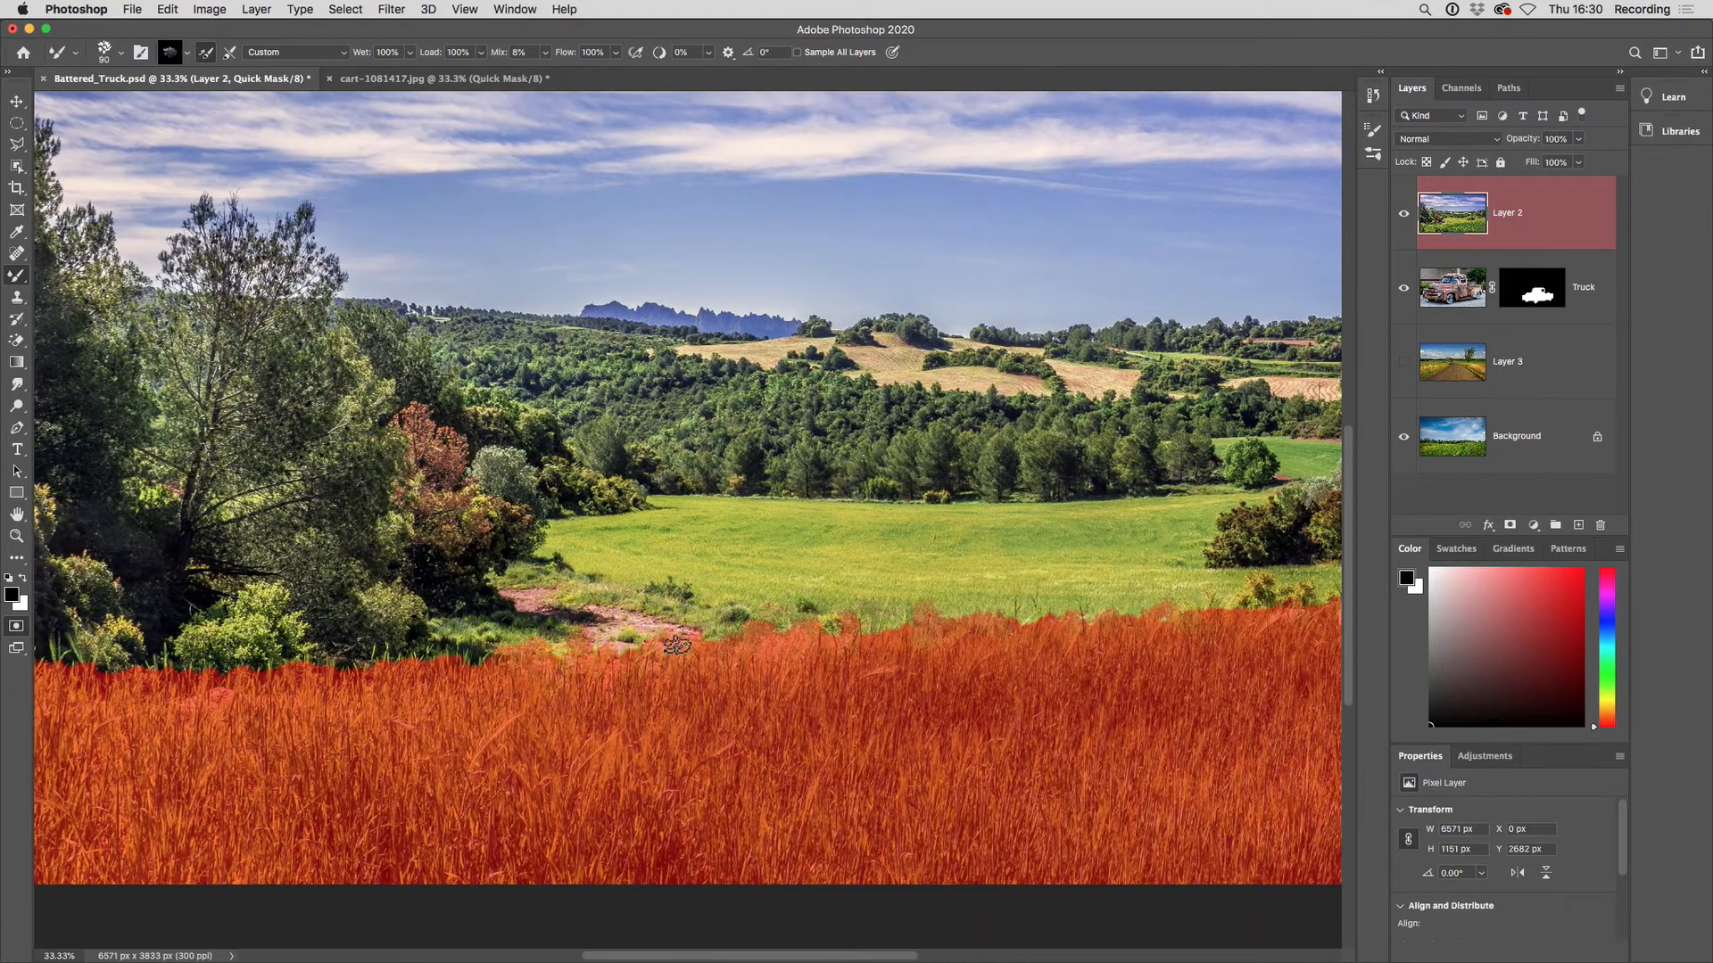
pyautogui.moveTo(565, 678)
pyautogui.mouseDown()
pyautogui.moveTo(375, 662)
pyautogui.moveTo(303, 687)
pyautogui.moveTo(259, 667)
pyautogui.moveTo(198, 700)
pyautogui.moveTo(62, 651)
pyautogui.mouseUp()
# Paint white blade shapes into the Quick Mask's grass edge with the foliage brush at size 35, and smudge the edge.
pyautogui.press('[')
pyautogui.press('[')
pyautogui.press('[')
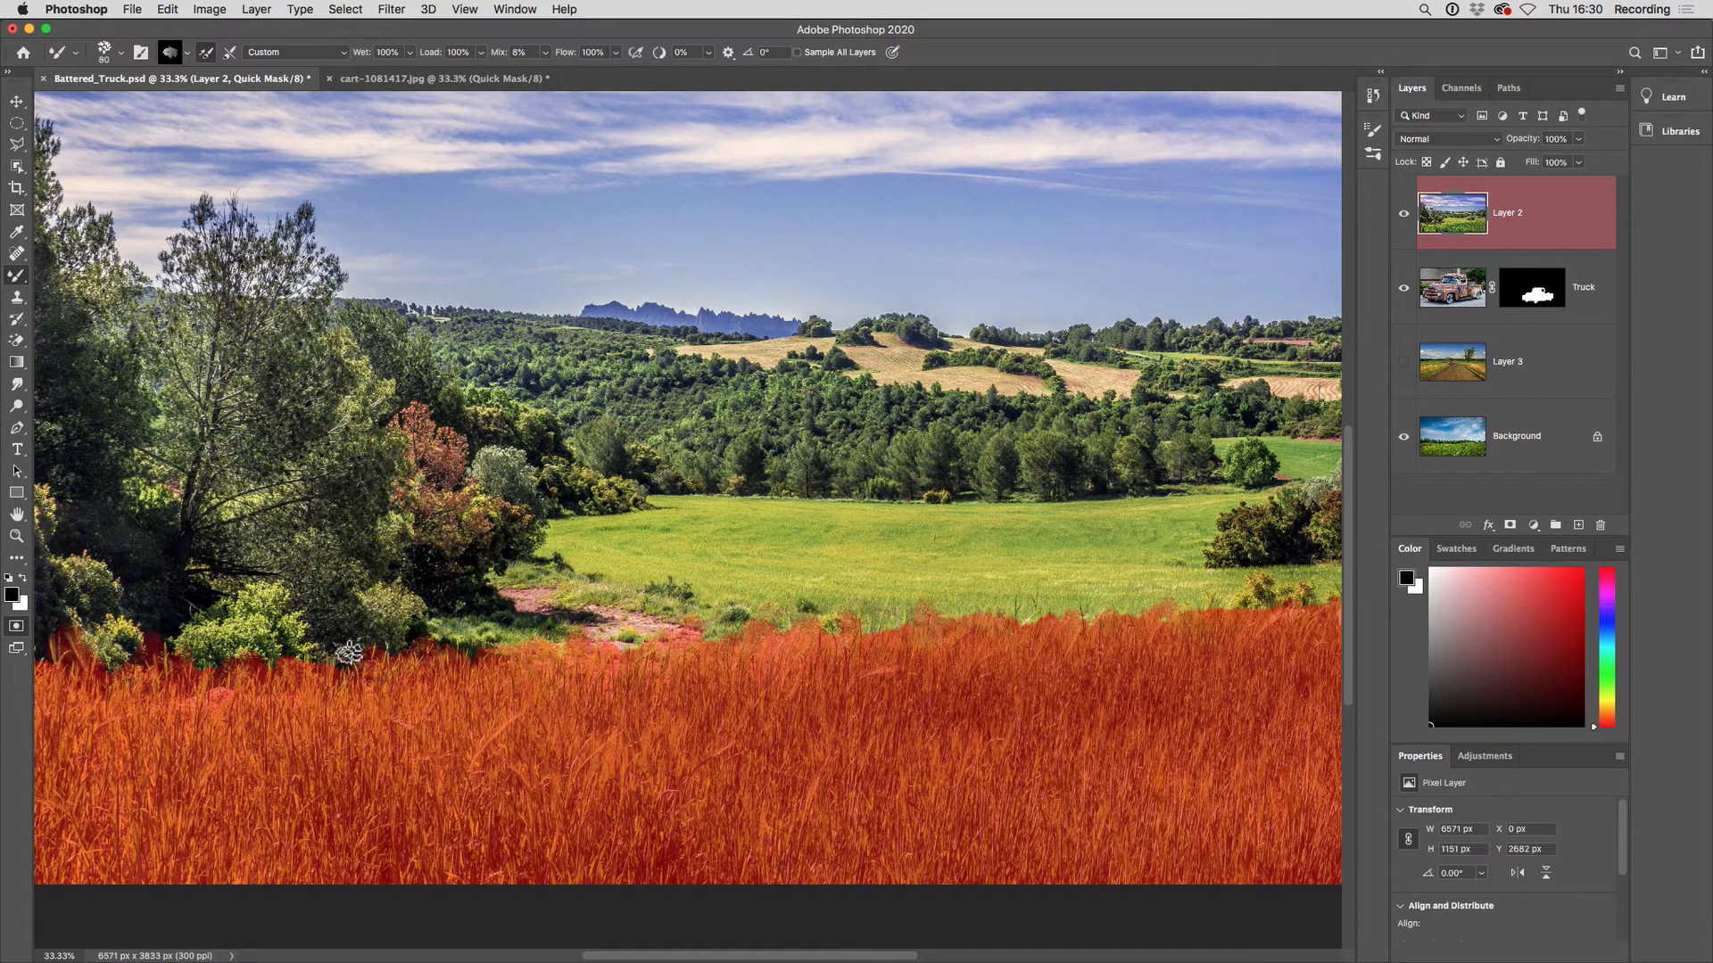
pyautogui.click(22, 579)
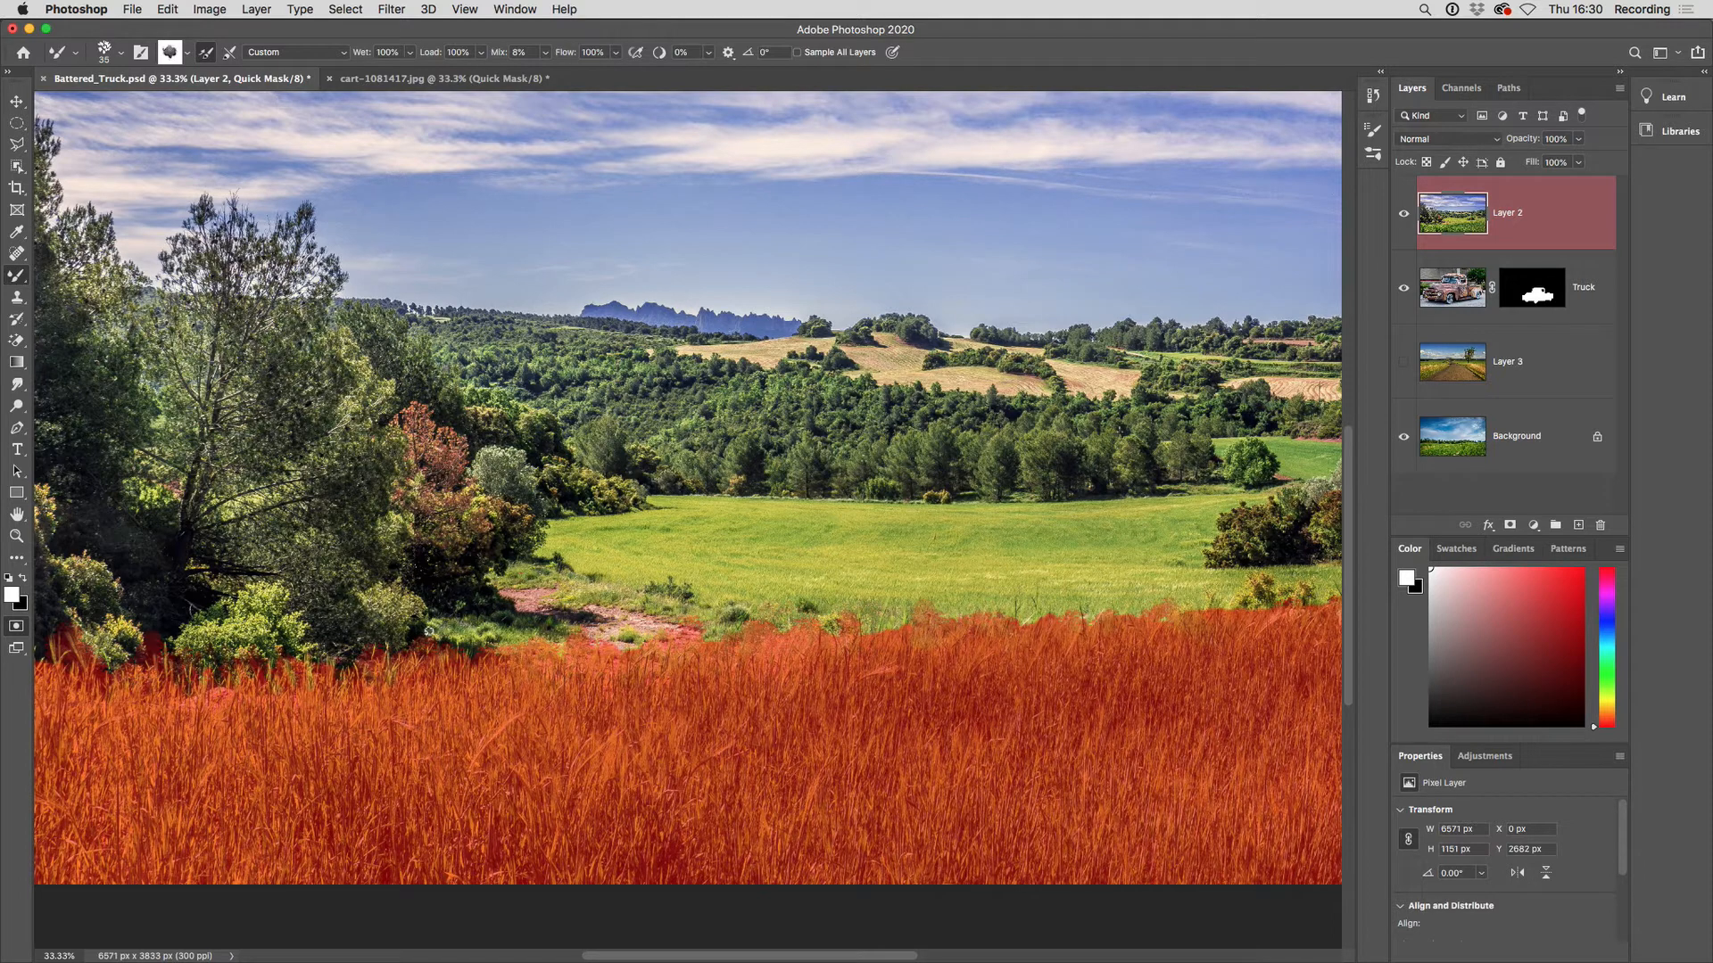
pyautogui.moveTo(439, 673)
pyautogui.mouseDown()
pyautogui.moveTo(825, 661)
pyautogui.moveTo(844, 644)
pyautogui.moveTo(868, 661)
pyautogui.moveTo(890, 618)
pyautogui.moveTo(911, 624)
pyautogui.moveTo(910, 659)
pyautogui.moveTo(928, 599)
pyautogui.moveTo(914, 665)
pyautogui.moveTo(899, 600)
pyautogui.moveTo(901, 643)
pyautogui.moveTo(954, 608)
pyautogui.moveTo(959, 649)
pyautogui.moveTo(980, 652)
pyautogui.moveTo(1006, 607)
pyautogui.moveTo(1021, 655)
pyautogui.moveTo(1046, 610)
pyautogui.moveTo(1081, 638)
pyautogui.moveTo(1113, 606)
pyautogui.moveTo(1120, 659)
pyautogui.moveTo(1142, 612)
pyautogui.moveTo(1164, 623)
pyautogui.moveTo(1173, 588)
pyautogui.moveTo(1214, 634)
pyautogui.mouseUp()
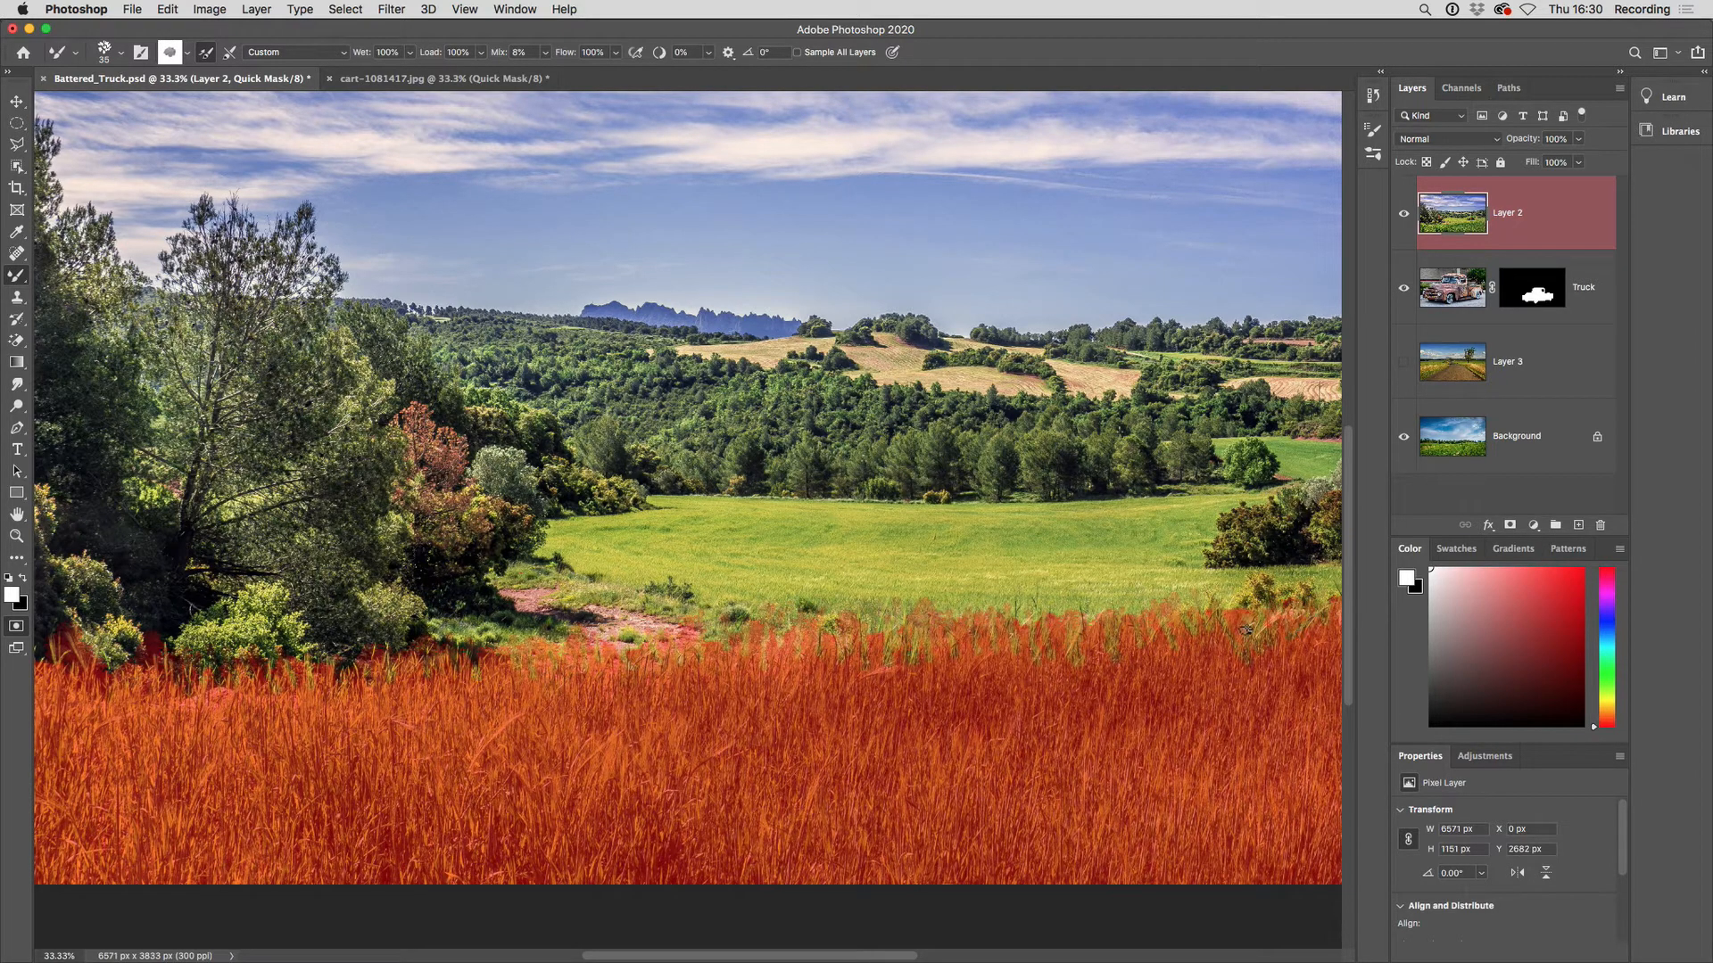
pyautogui.click(16, 383)
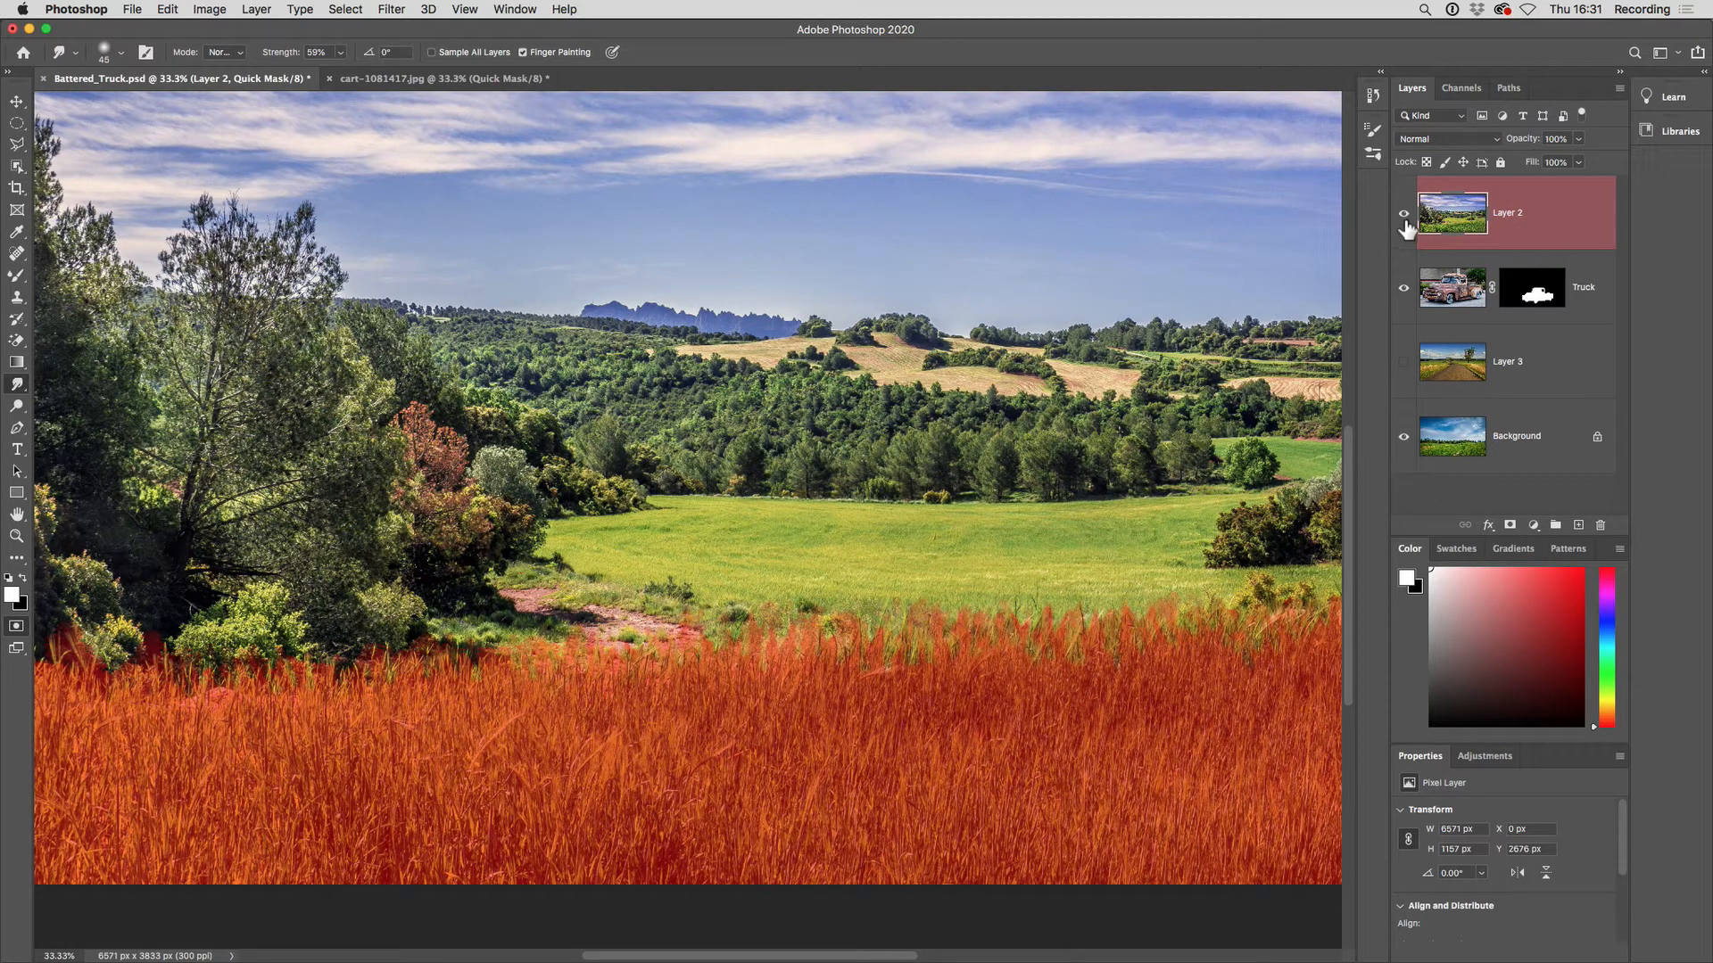
# Convert the Quick Mask into a layer mask on Layer 2 and inspect that mask on its own.
pyautogui.click(18, 630)
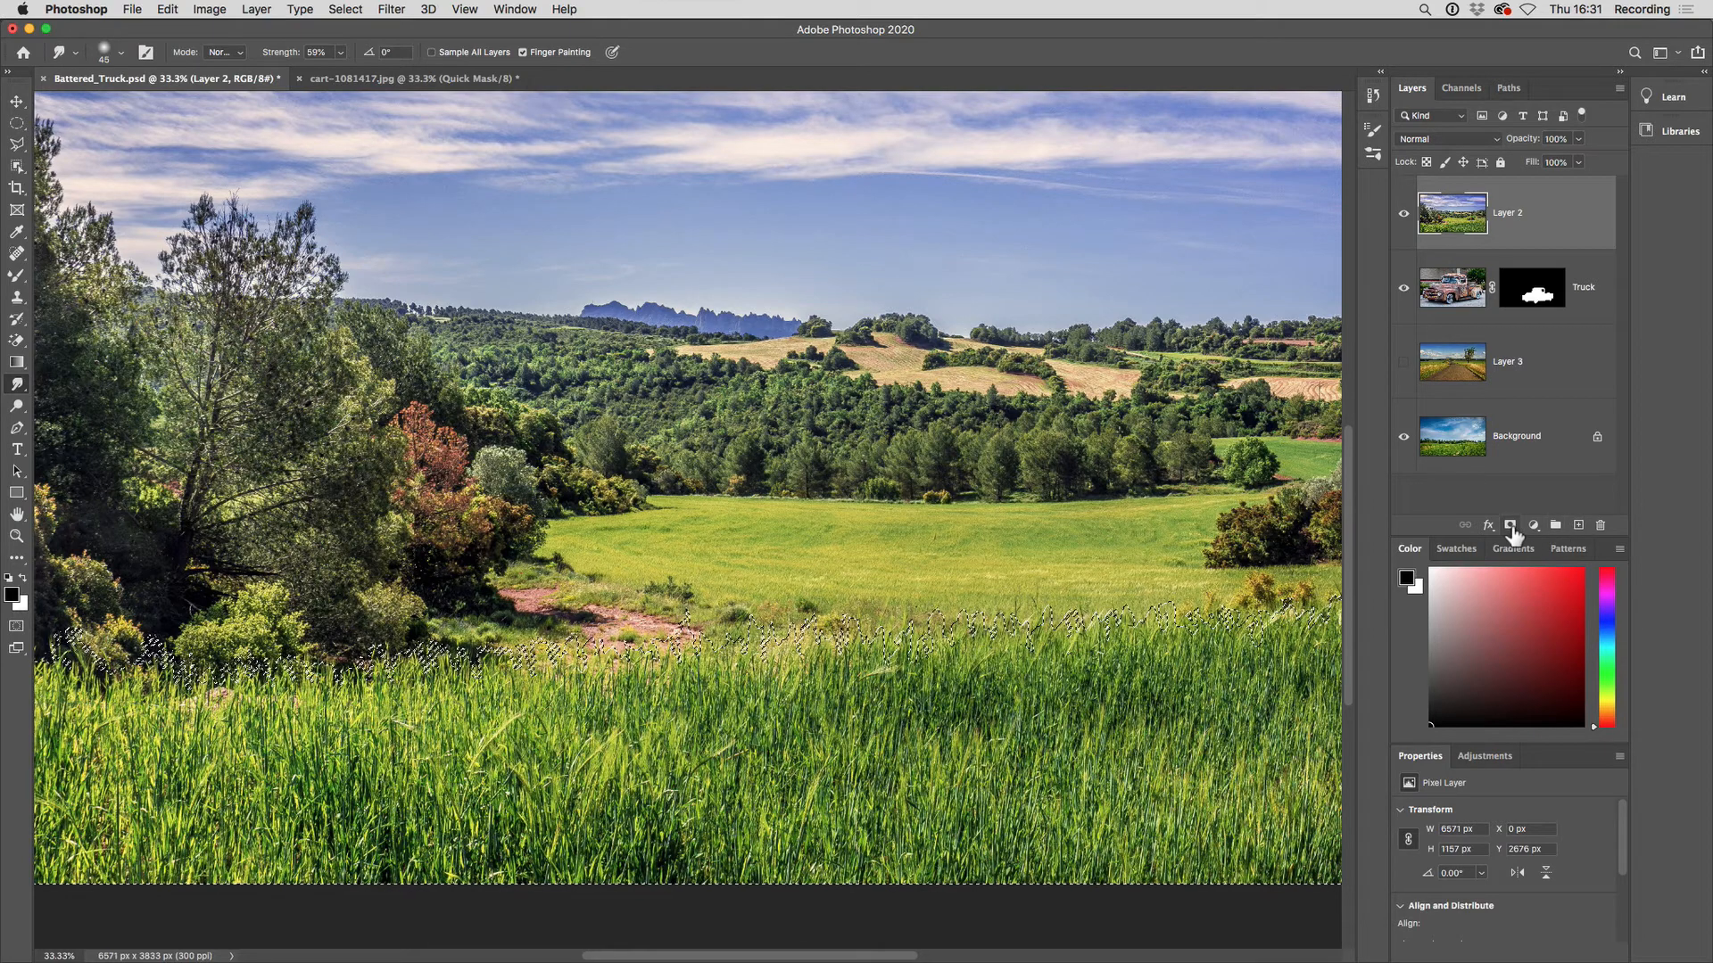
pyautogui.click(1511, 528)
pyautogui.moveTo(1126, 707)
pyautogui.mouseDown()
pyautogui.moveTo(952, 711)
pyautogui.moveTo(881, 688)
pyautogui.mouseUp()
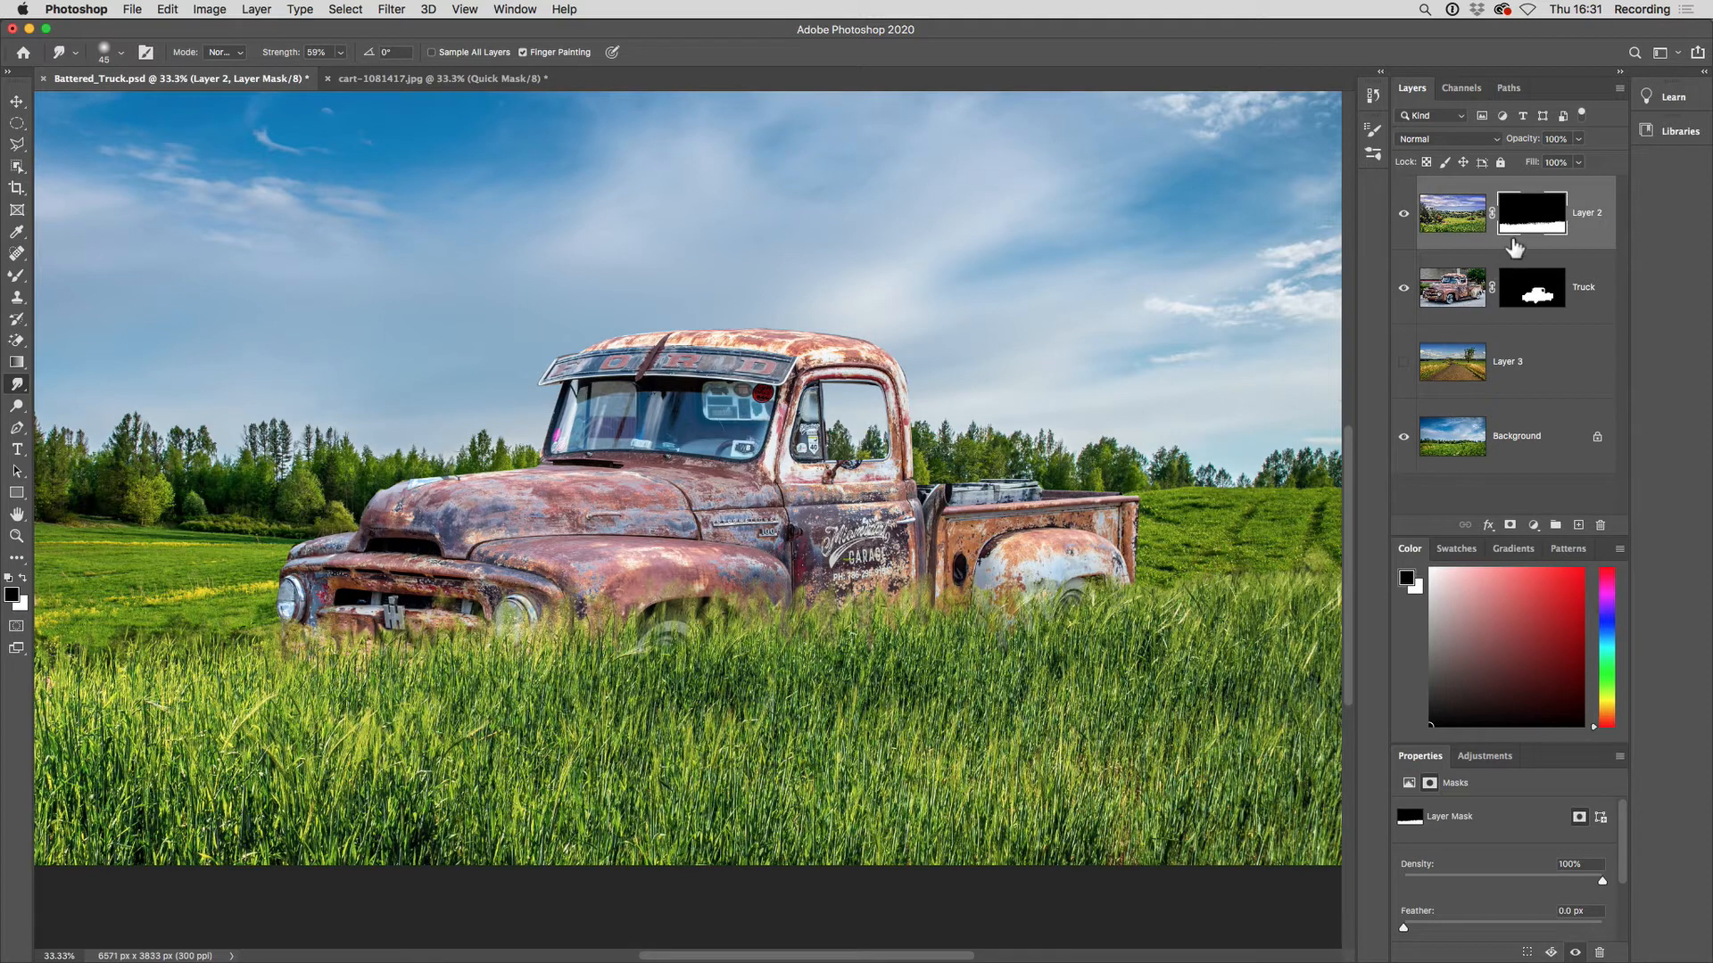
pyautogui.keyDown('alt'); pyautogui.click(1543, 232); pyautogui.keyUp('alt')
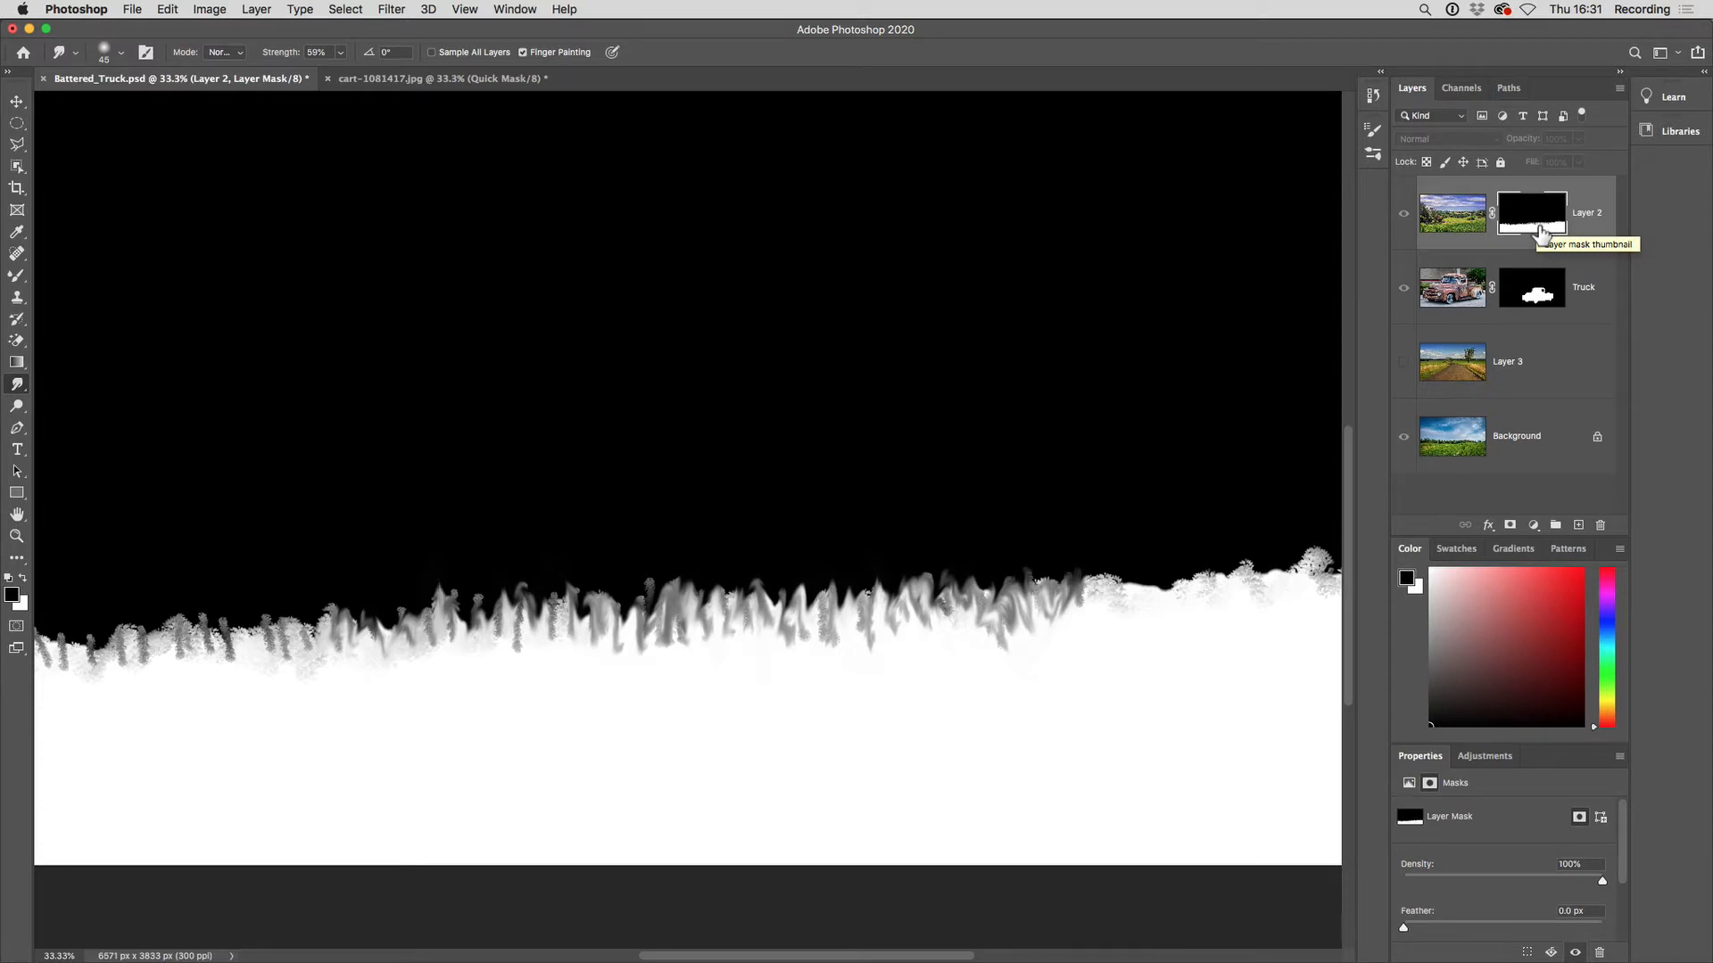
pyautogui.keyDown('alt'); pyautogui.click(1543, 232); pyautogui.keyUp('alt')
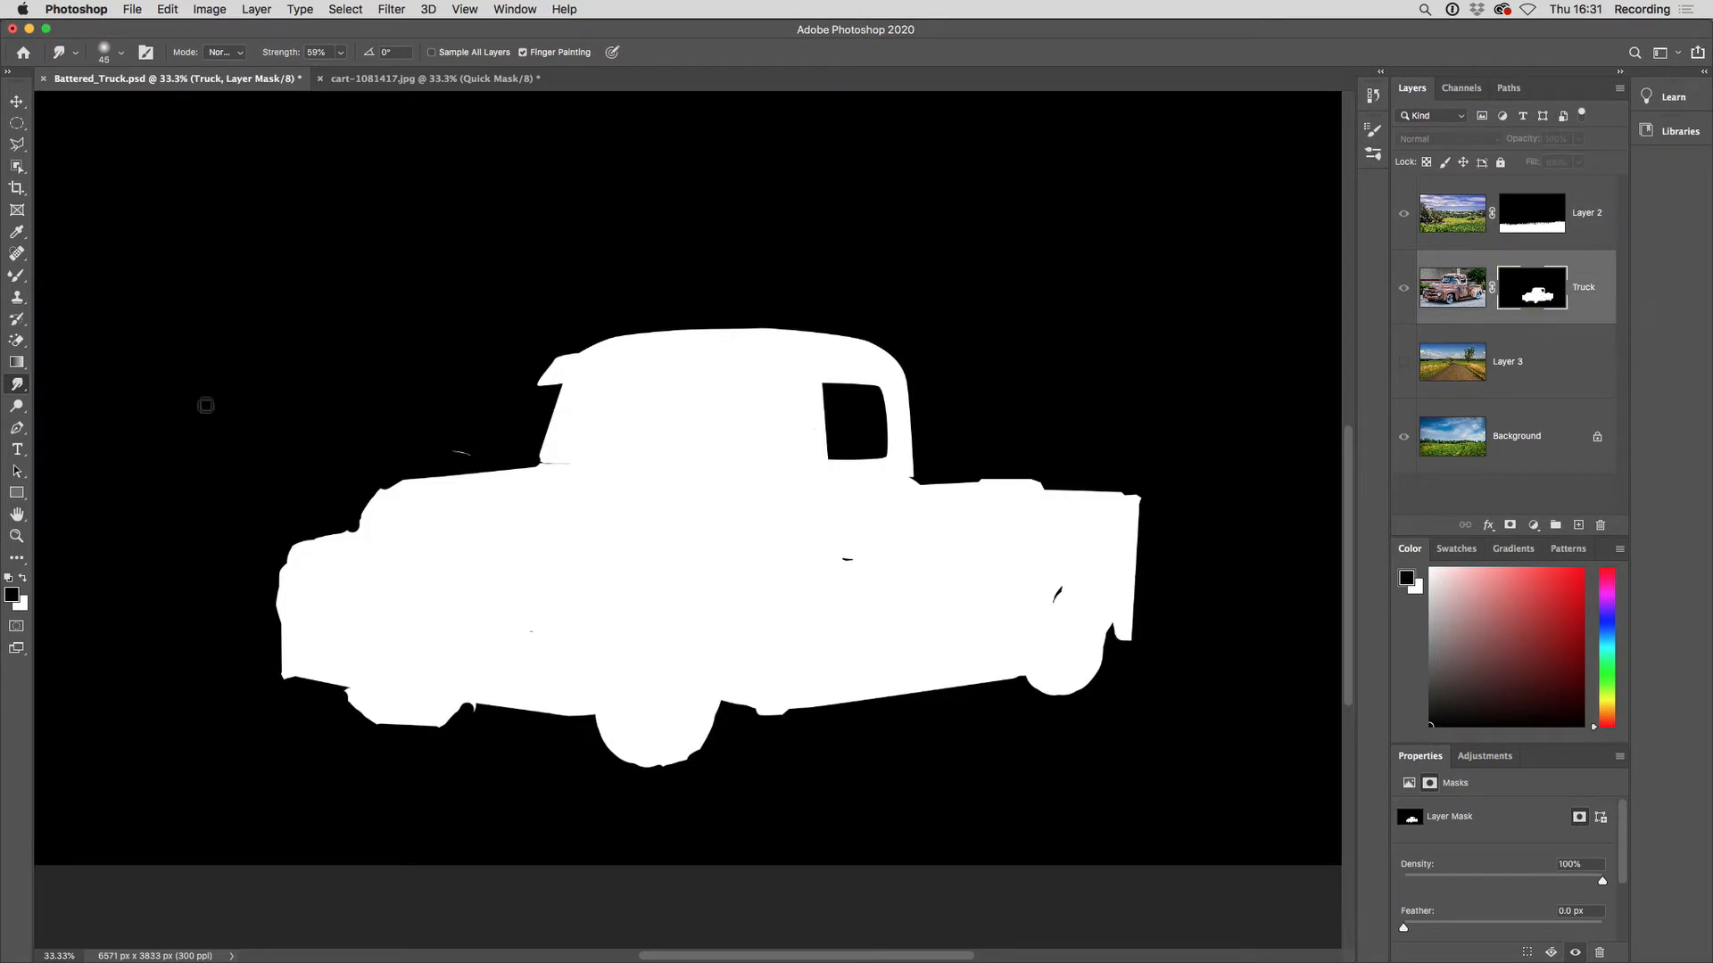
# Select the black side-window area in the Truck layer's mask with the Magic Wand.
pyautogui.click(15, 146)
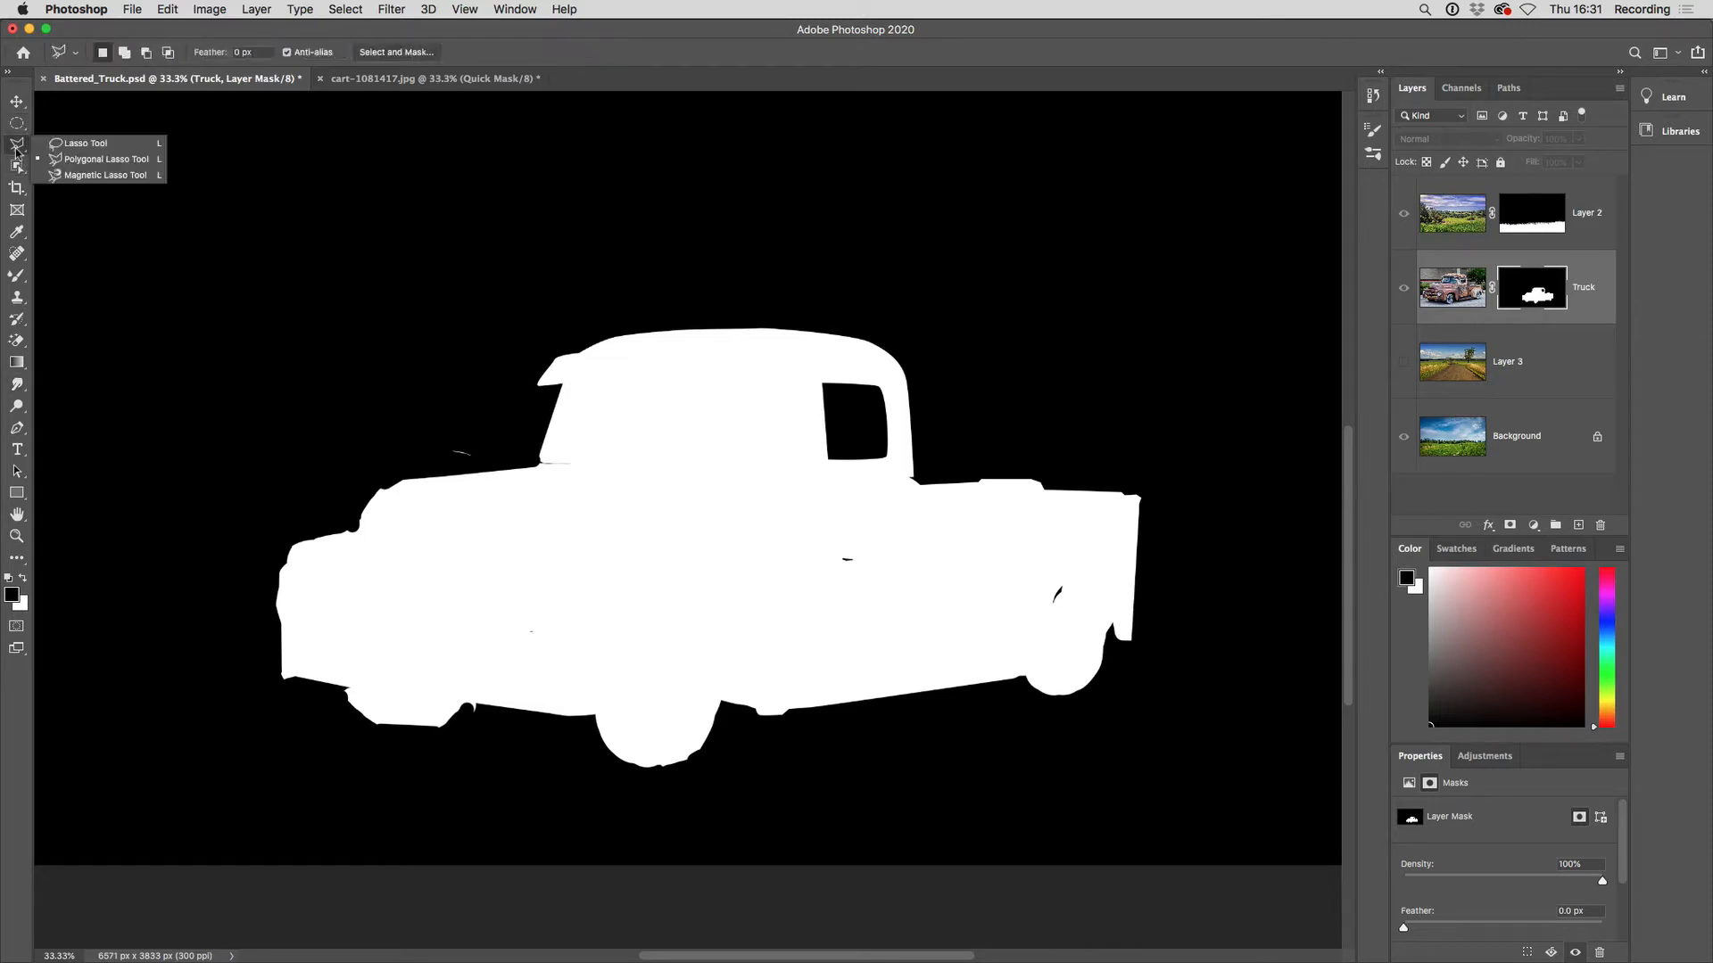
pyautogui.click(17, 167)
pyautogui.click(17, 167)
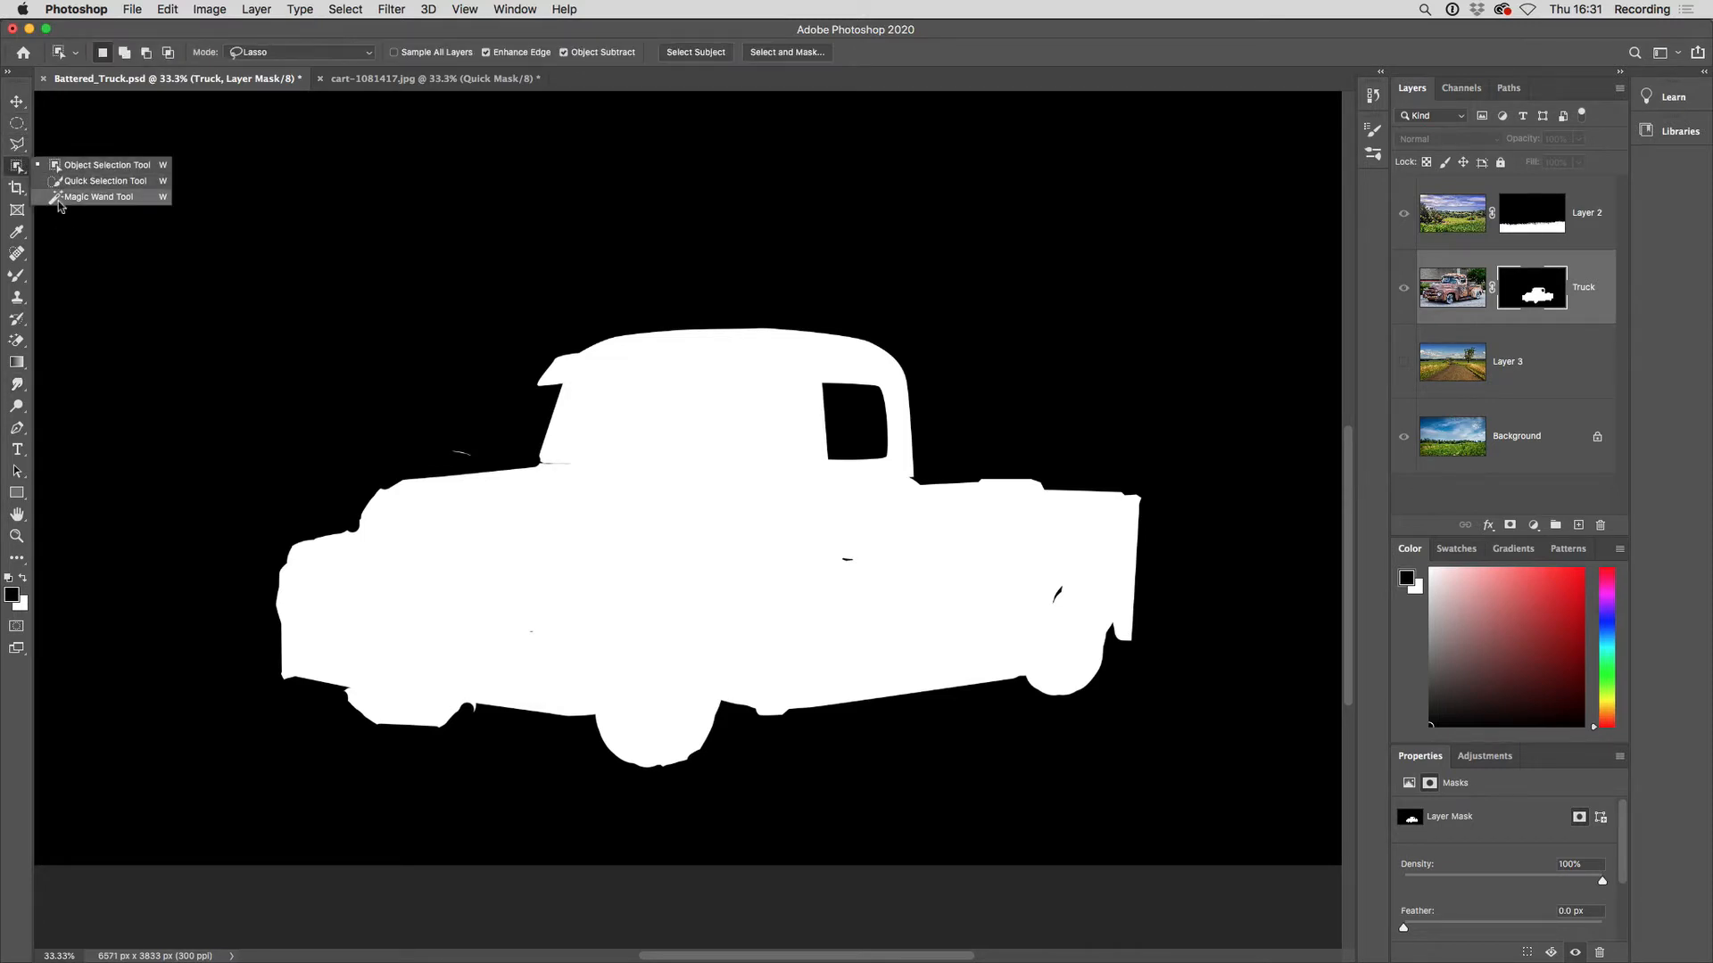
pyautogui.click(68, 202)
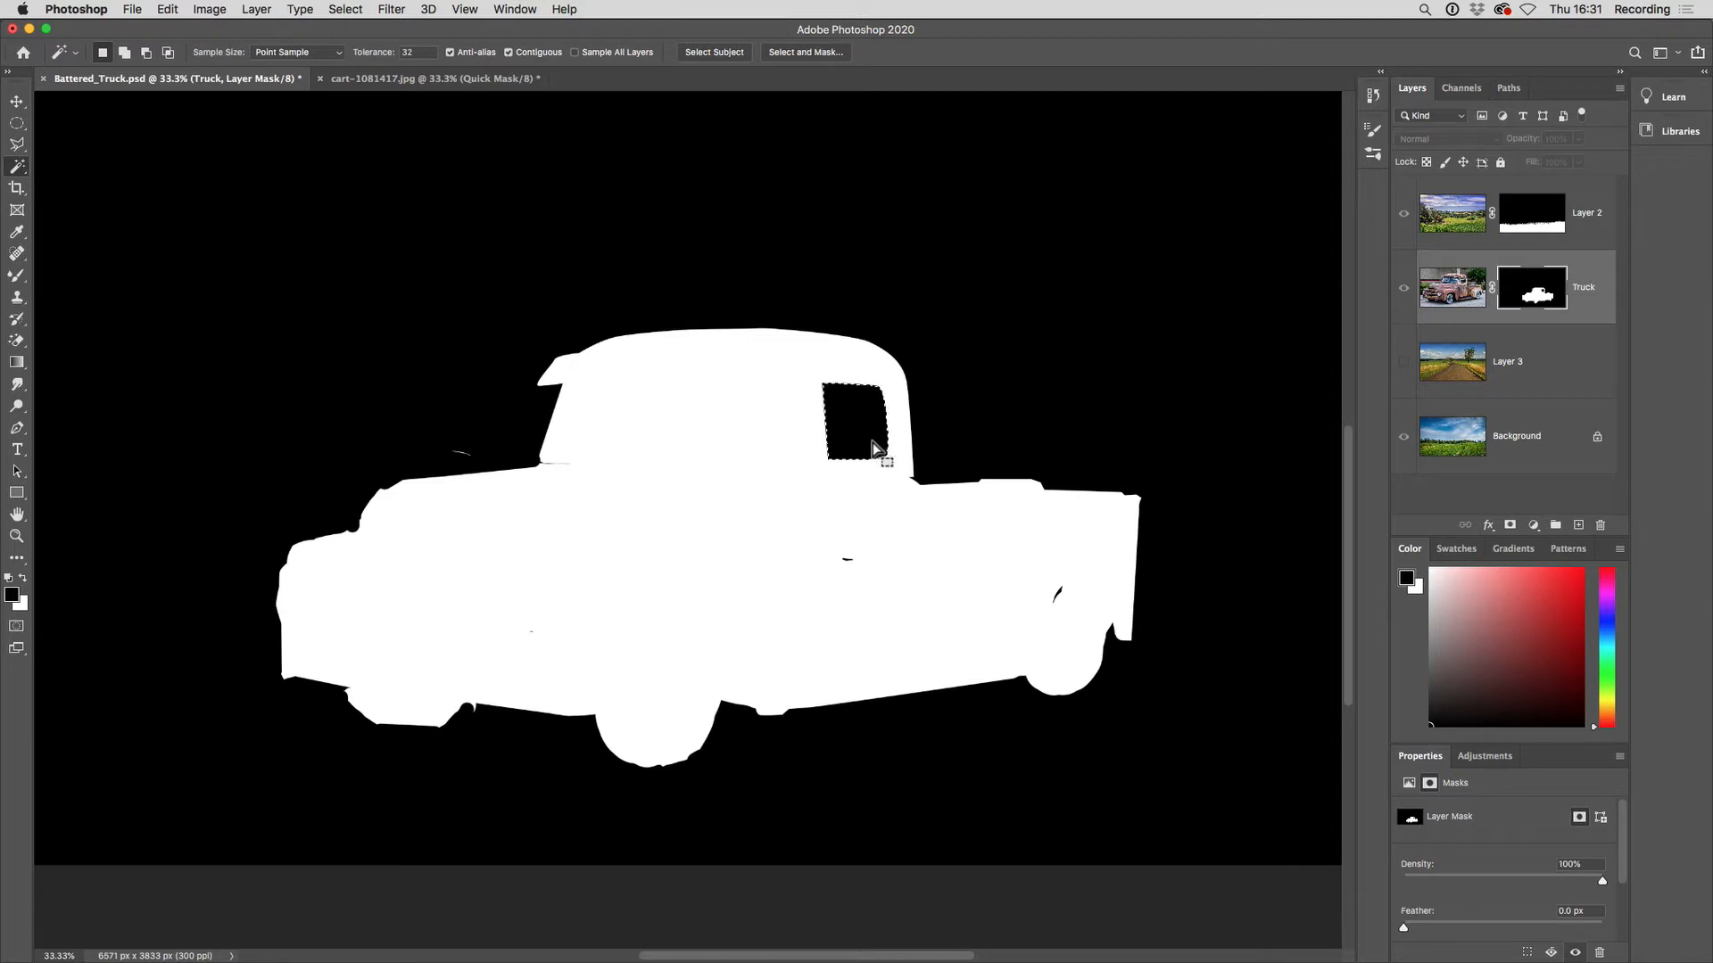
# Fill the selected window area of the Truck mask with 50% Gray and return to the composite view.
pyautogui.hotkey('shift', 'BackSpace')
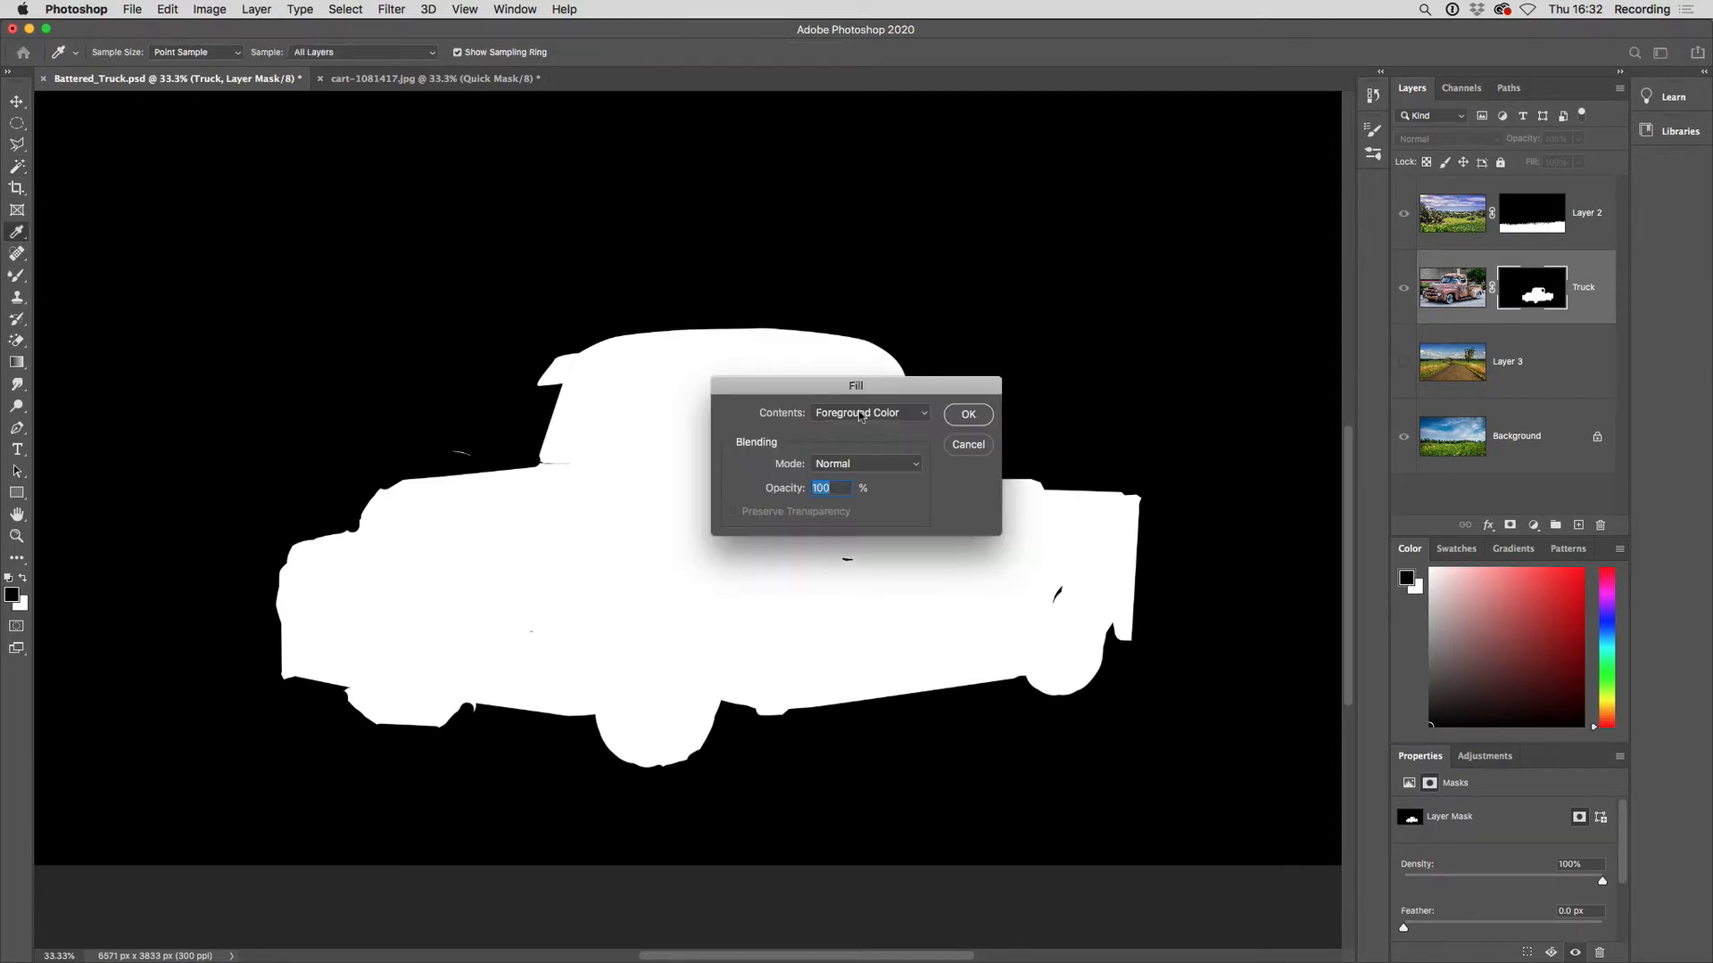
pyautogui.click(856, 414)
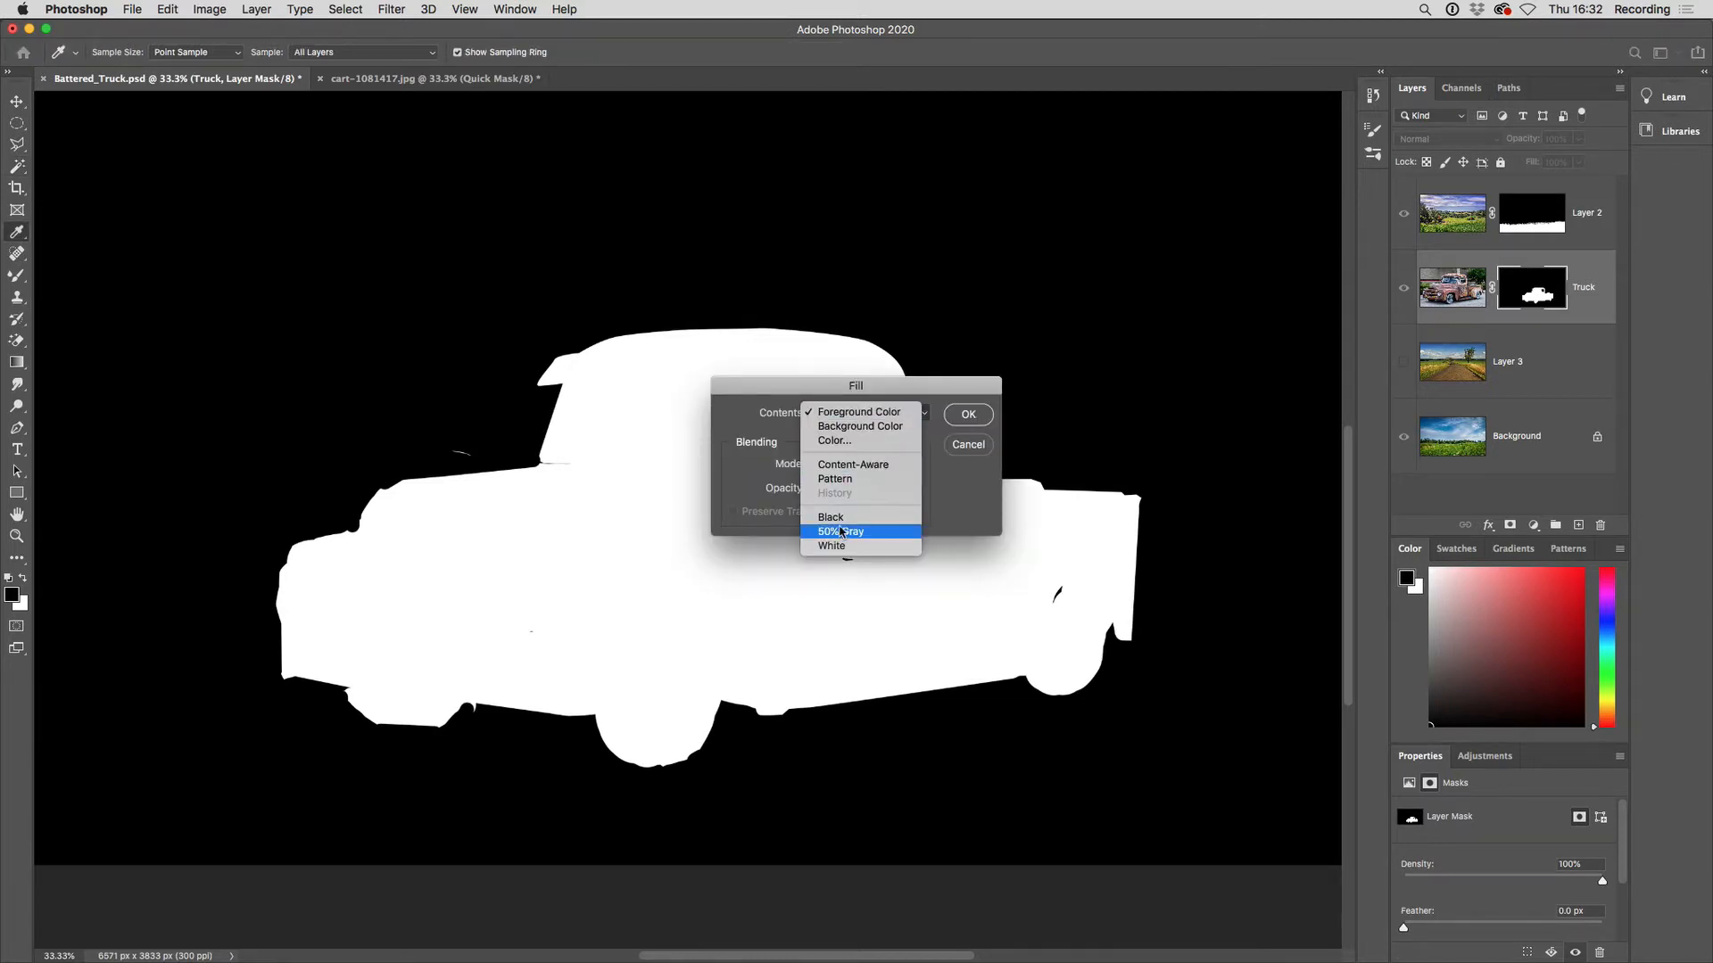
pyautogui.click(892, 464)
pyautogui.click(968, 414)
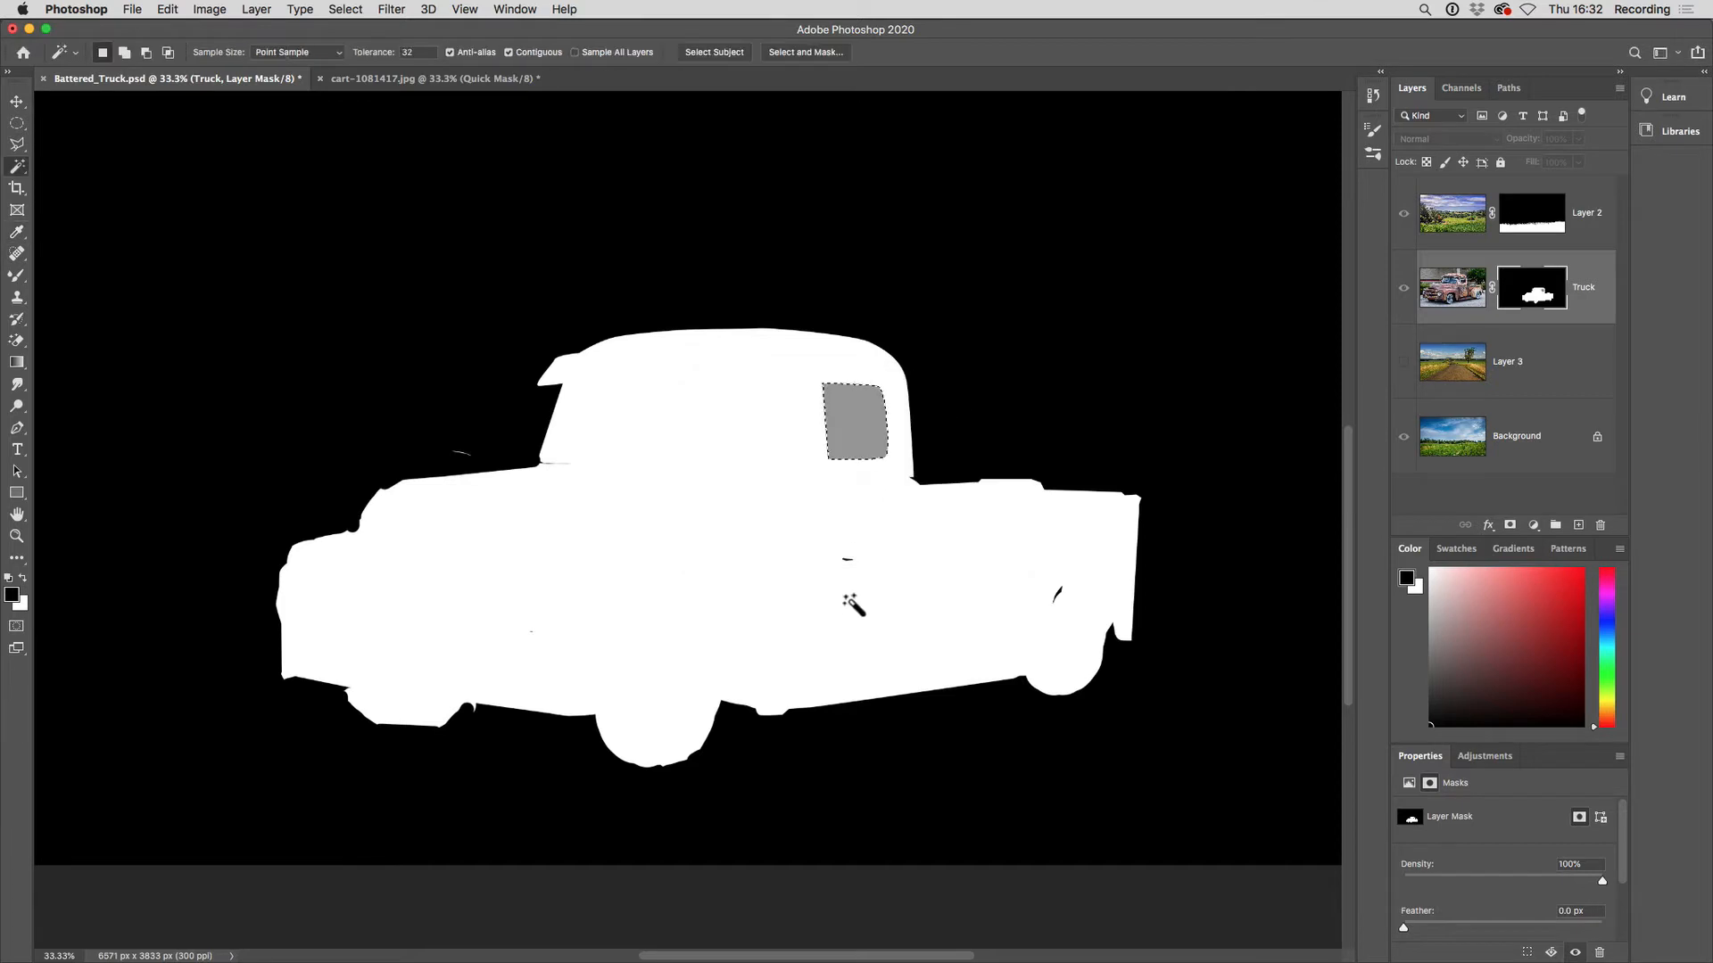
pyautogui.keyDown('alt'); pyautogui.click(1542, 299); pyautogui.keyUp('alt')
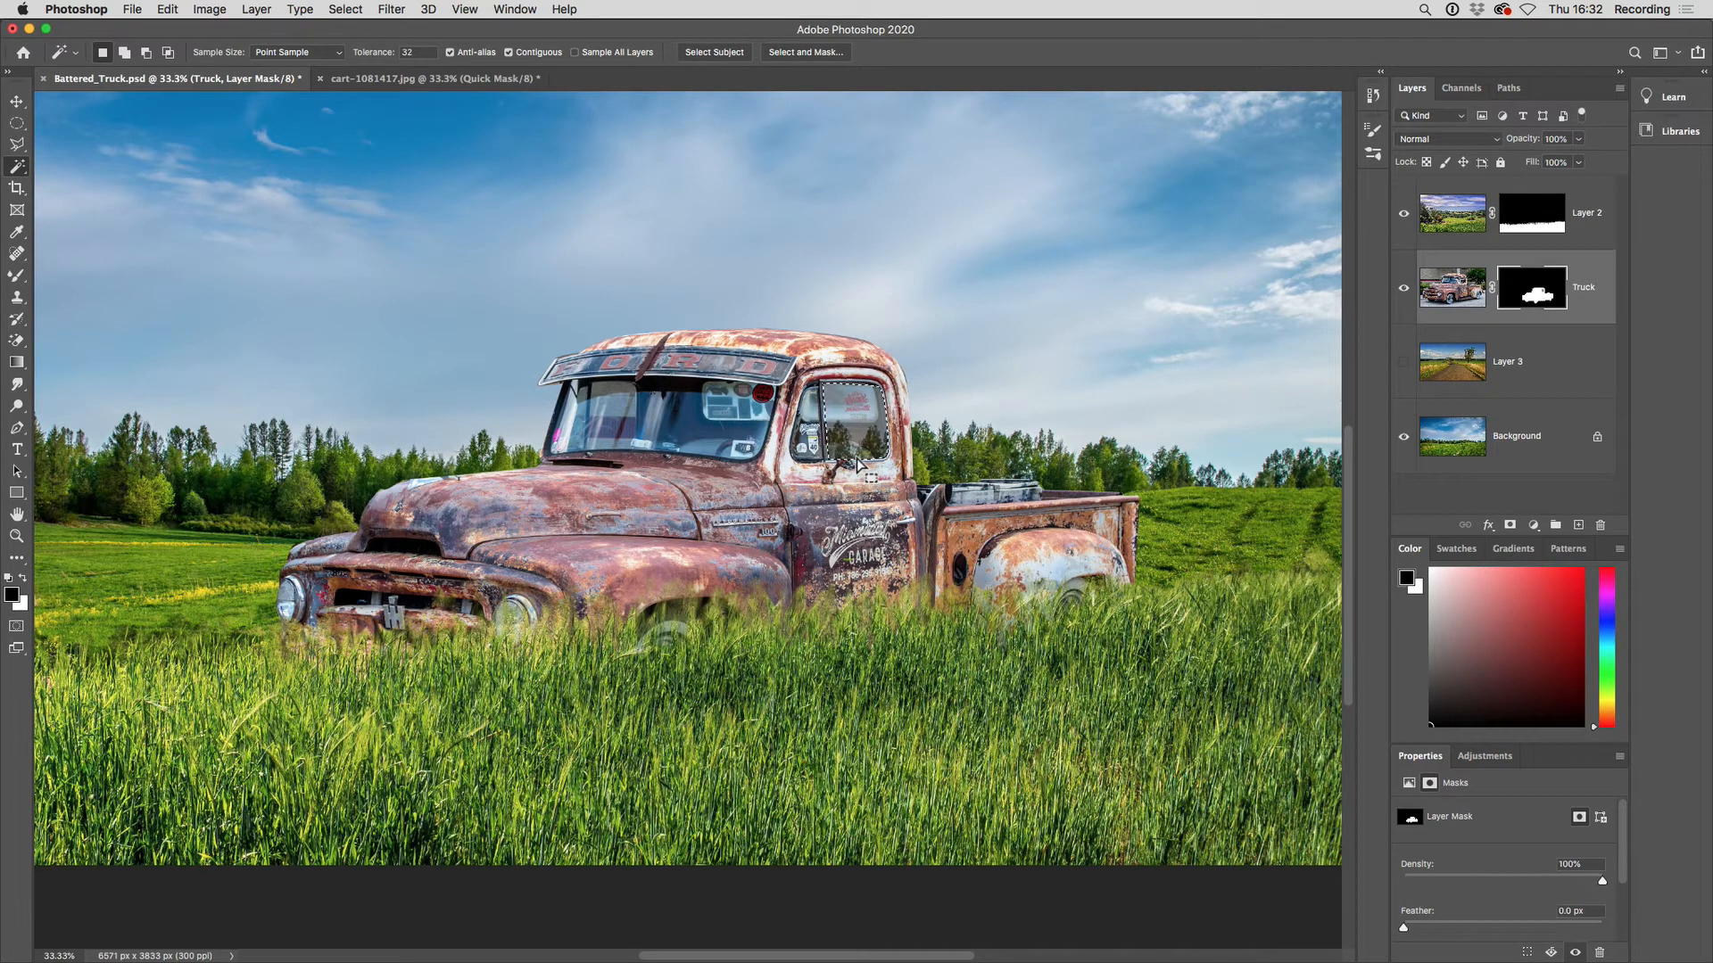
# Display the Truck layer's mask on its own and fill the selected side-window area with White.
pyautogui.keyDown('alt'); pyautogui.click(1542, 299); pyautogui.keyUp('alt')
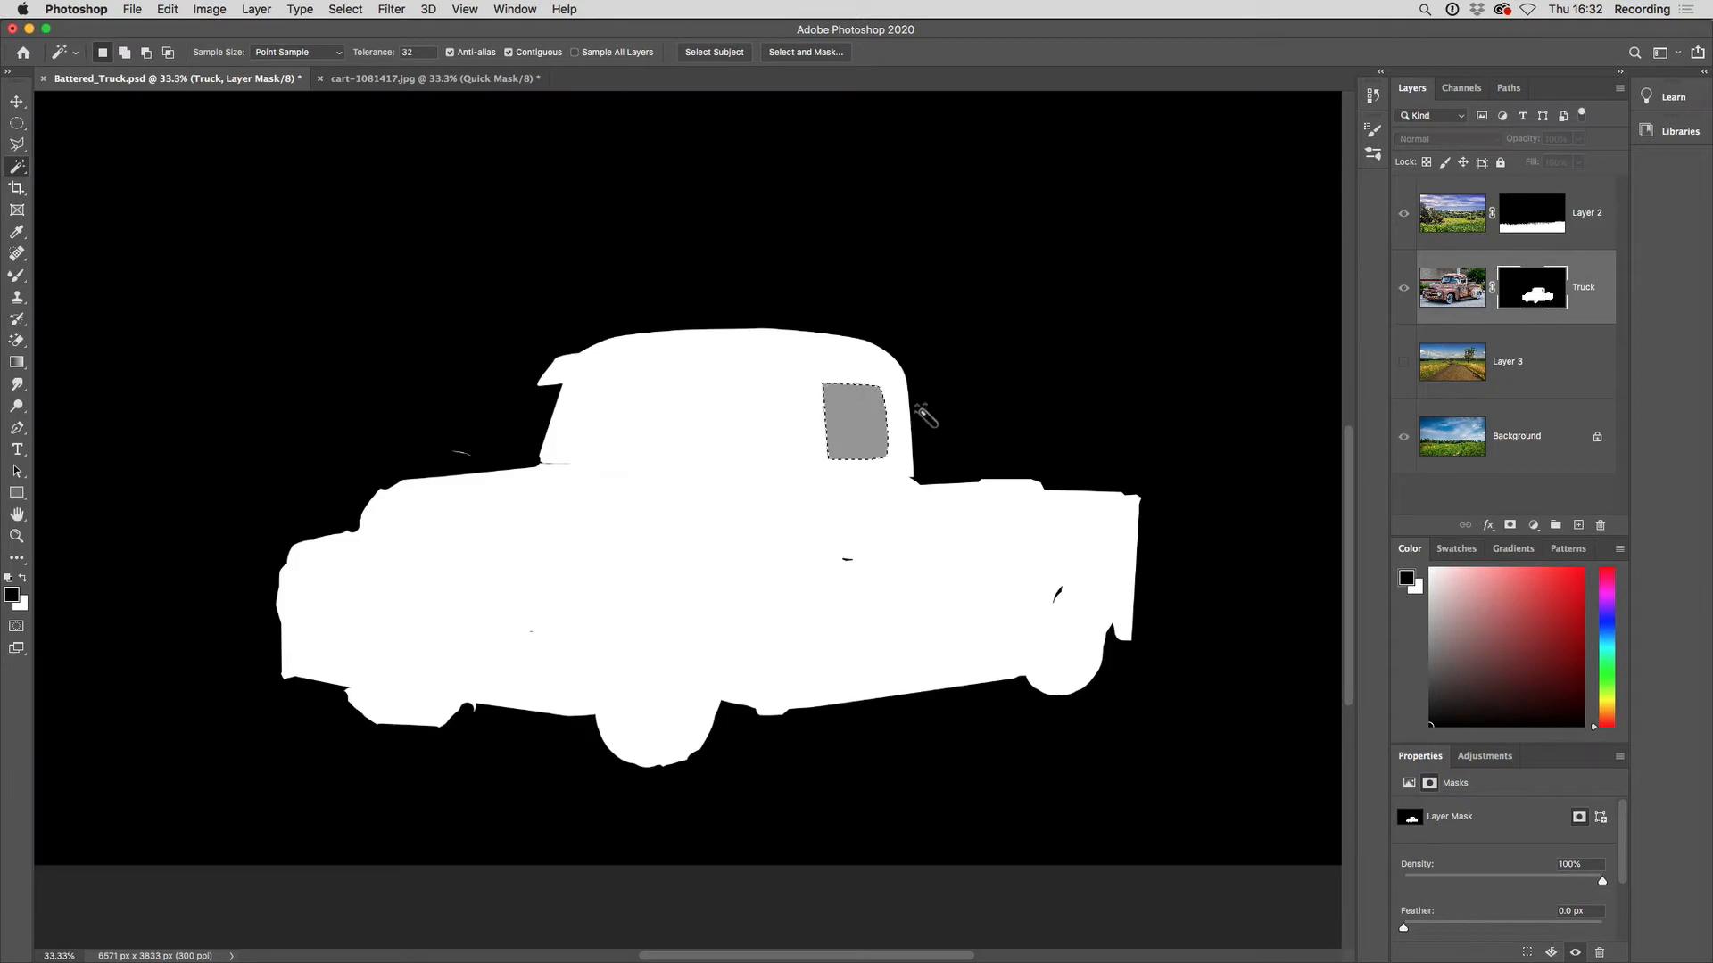
pyautogui.hotkey('shift', 'BackSpace')
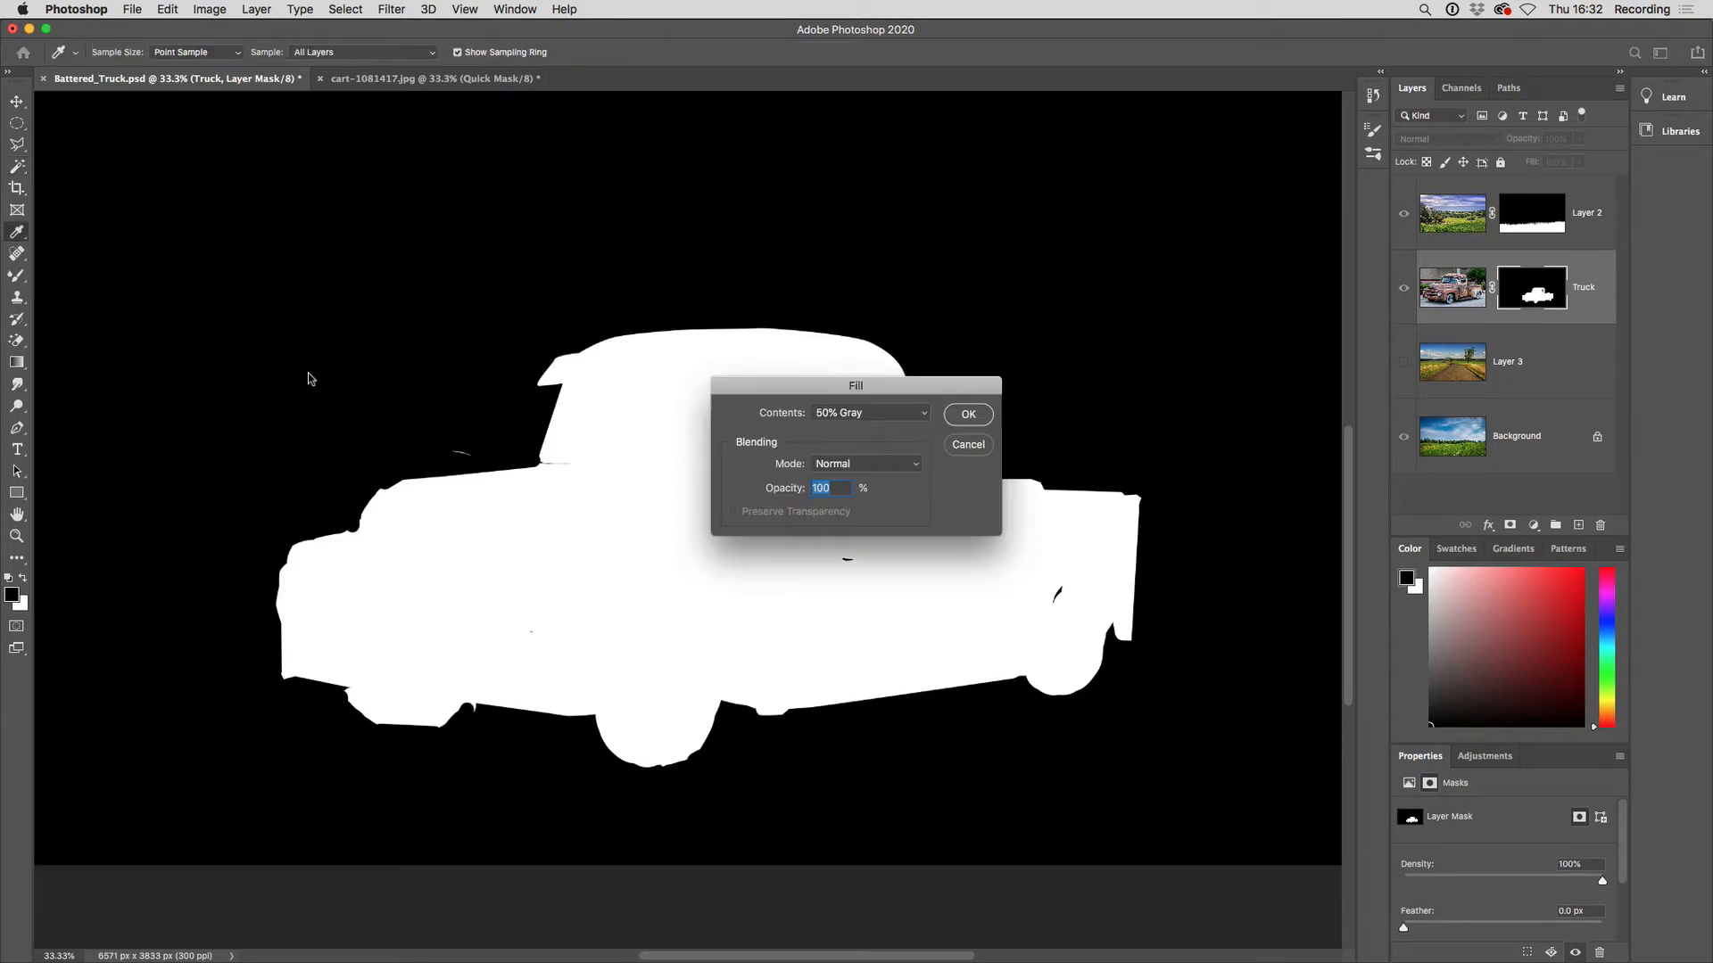
pyautogui.click(839, 414)
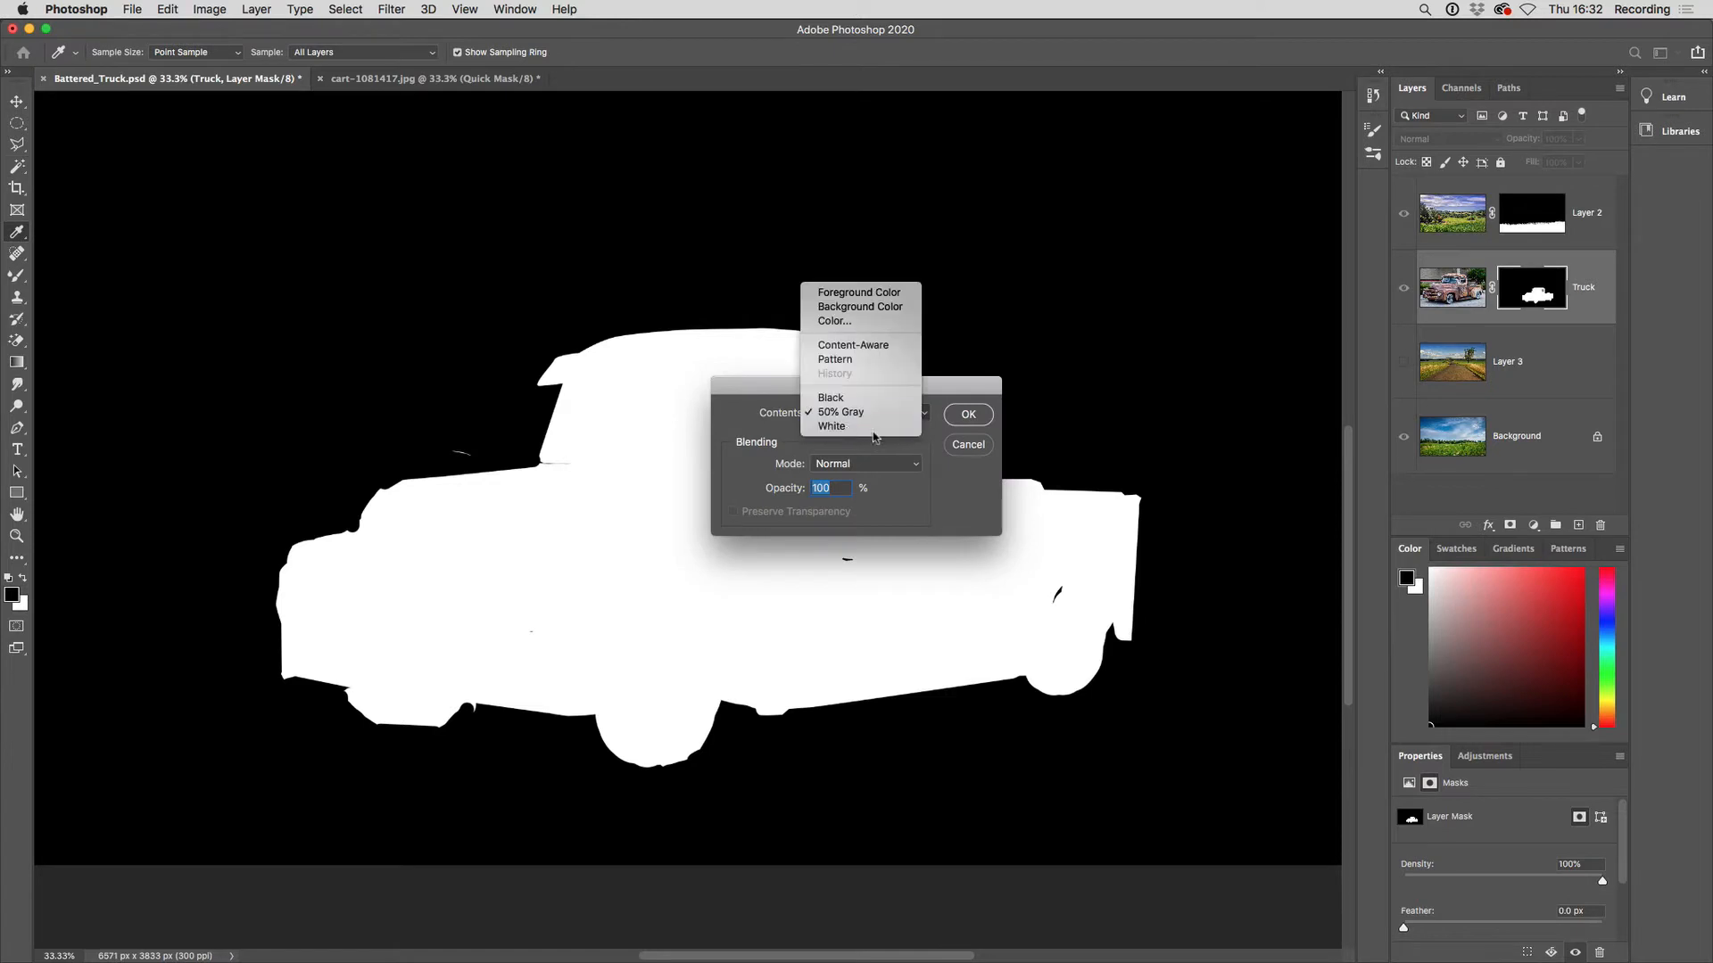
pyautogui.click(839, 429)
pyautogui.press('Return')
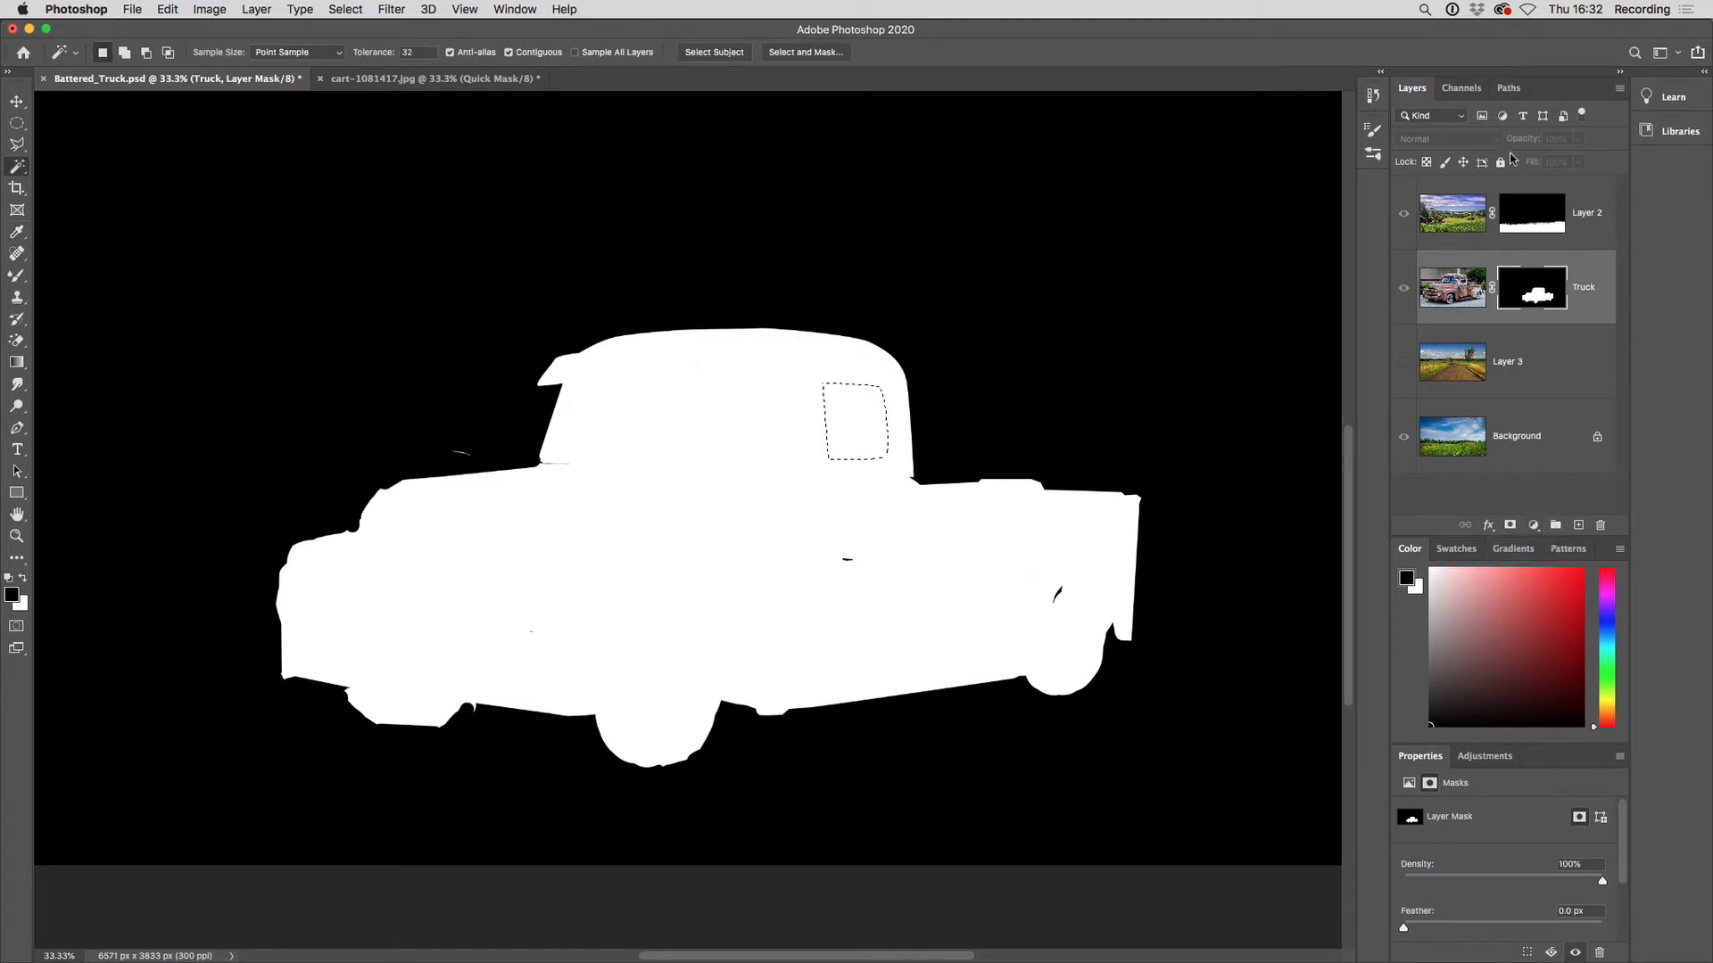
# Check the saved paths and the Load Selection channels for a window outline, and return to the composite view.
pyautogui.click(1509, 88)
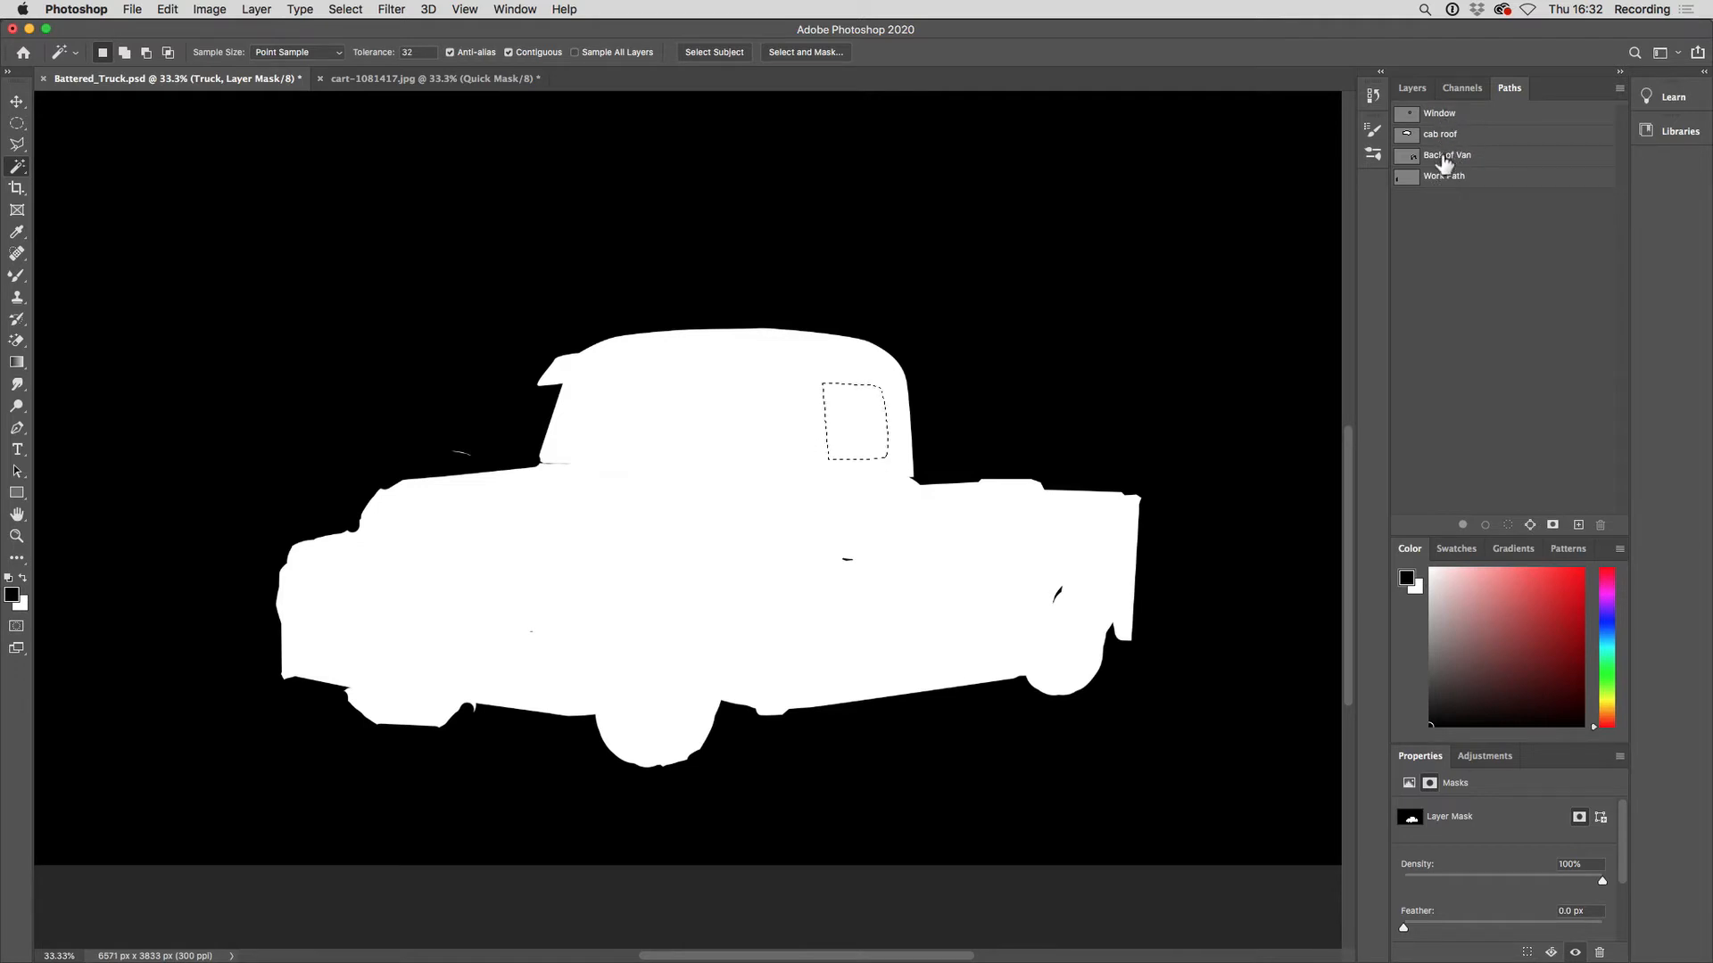
pyautogui.click(1444, 157)
pyautogui.click(1434, 116)
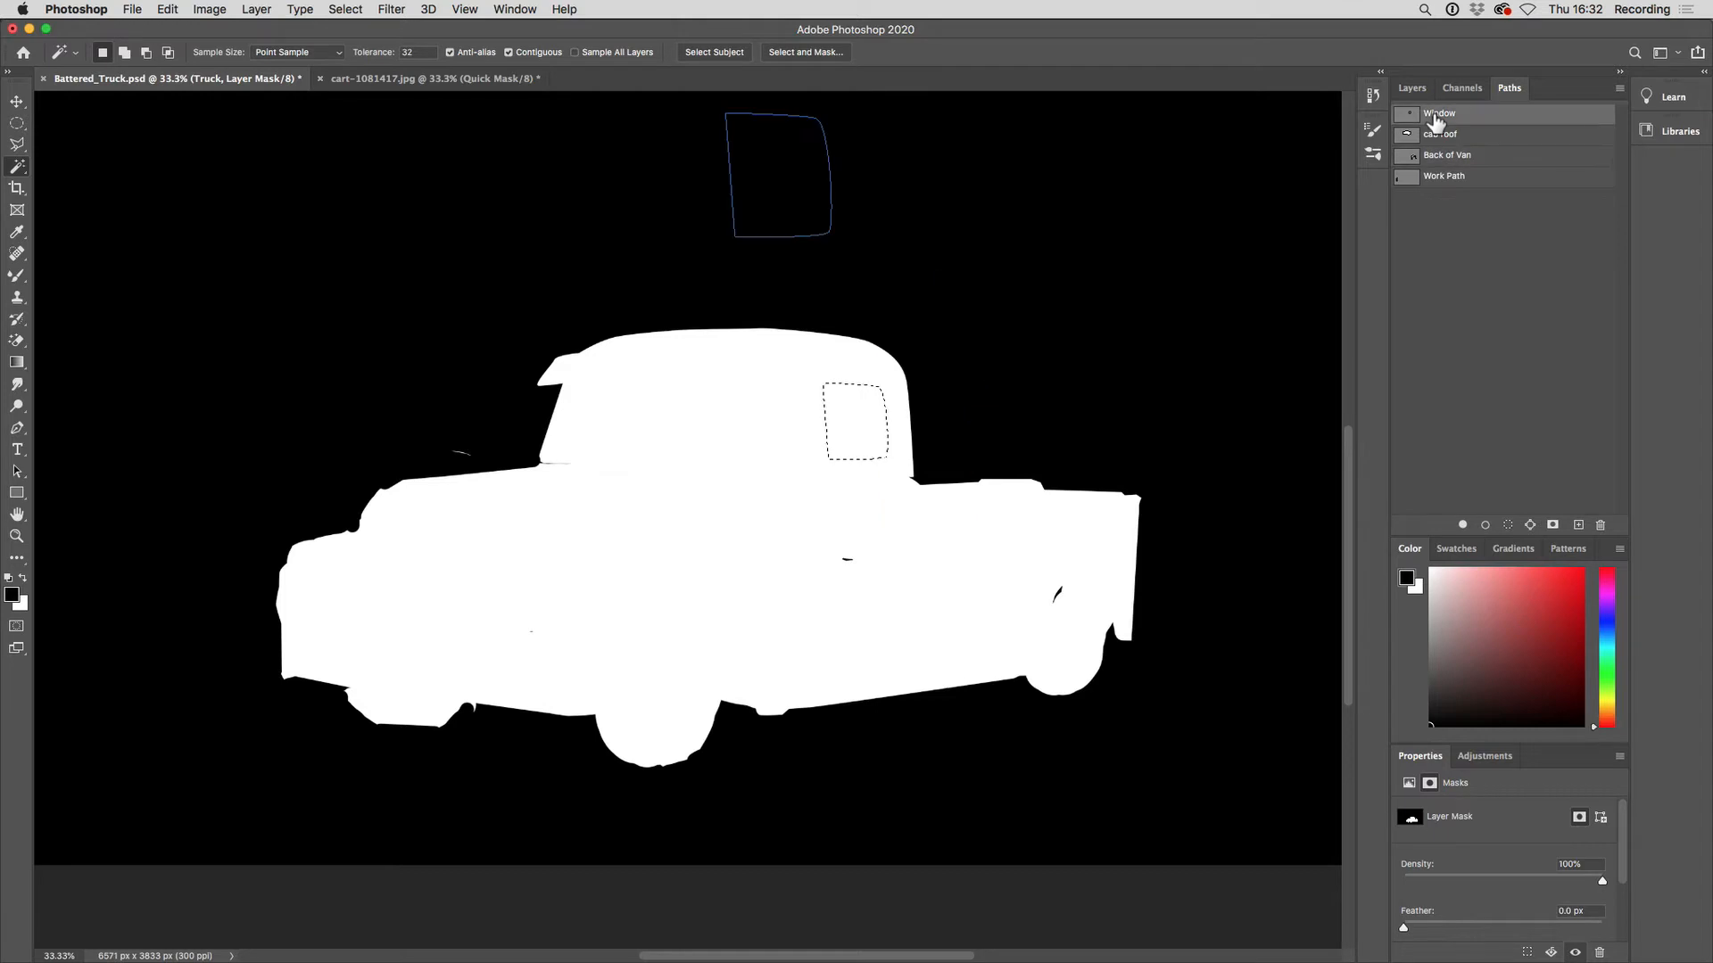
pyautogui.click(1439, 133)
pyautogui.click(1442, 175)
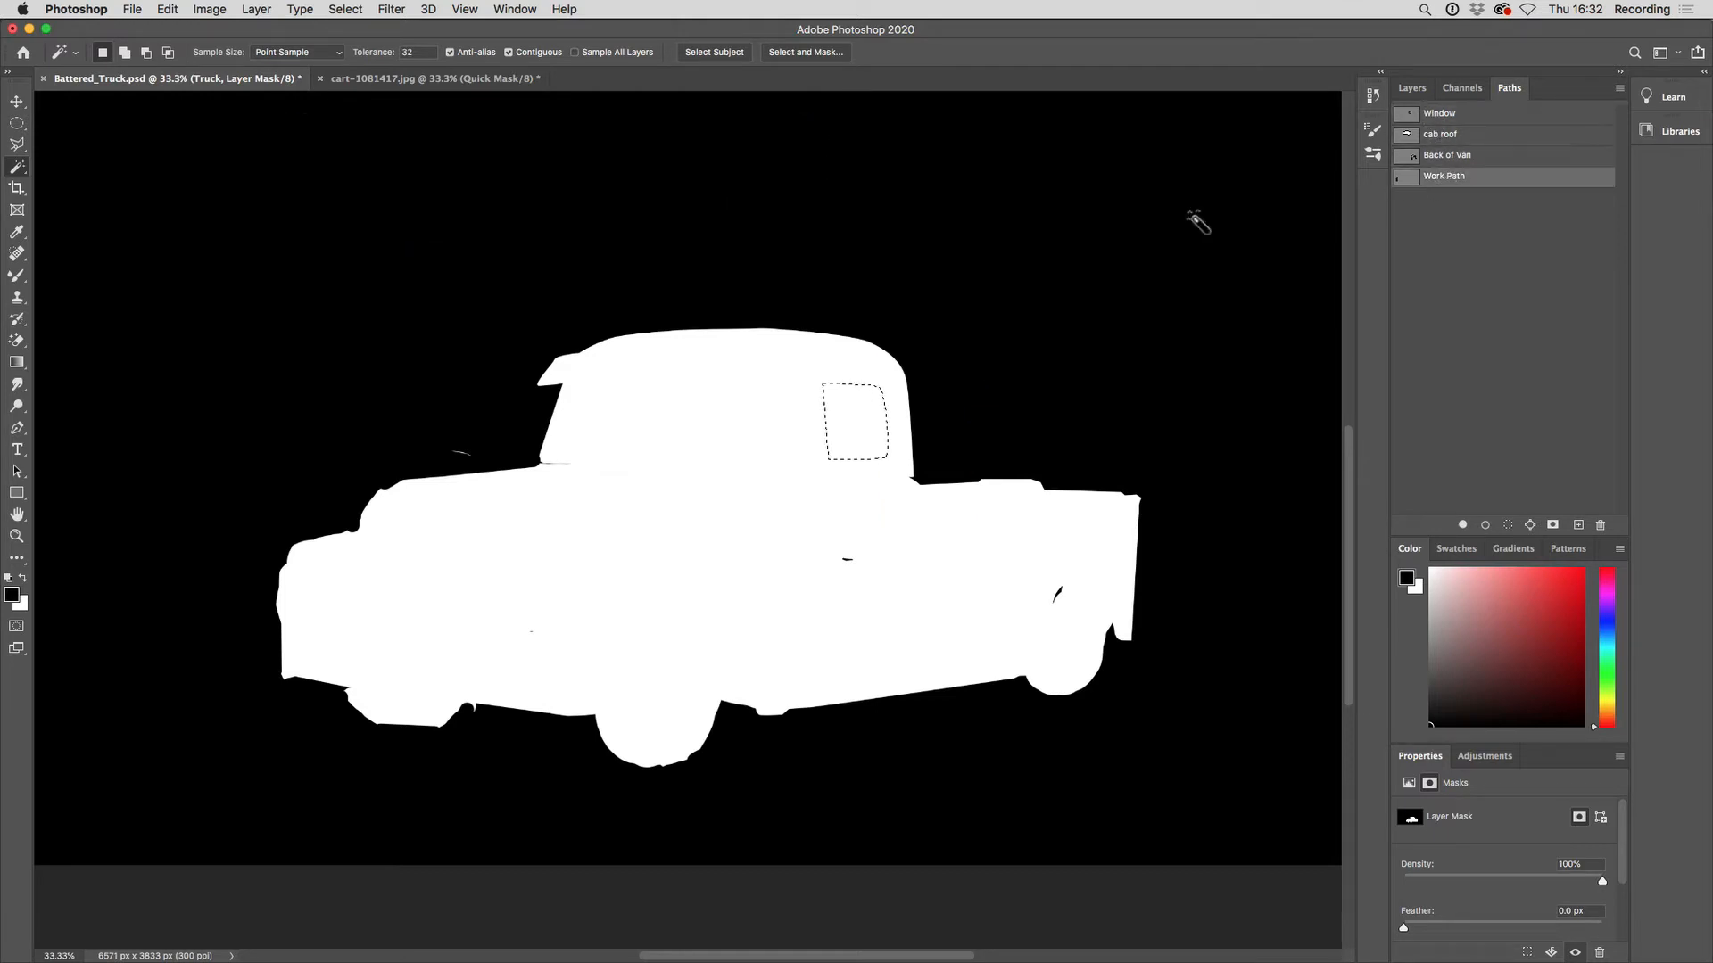
pyautogui.click(345, 9)
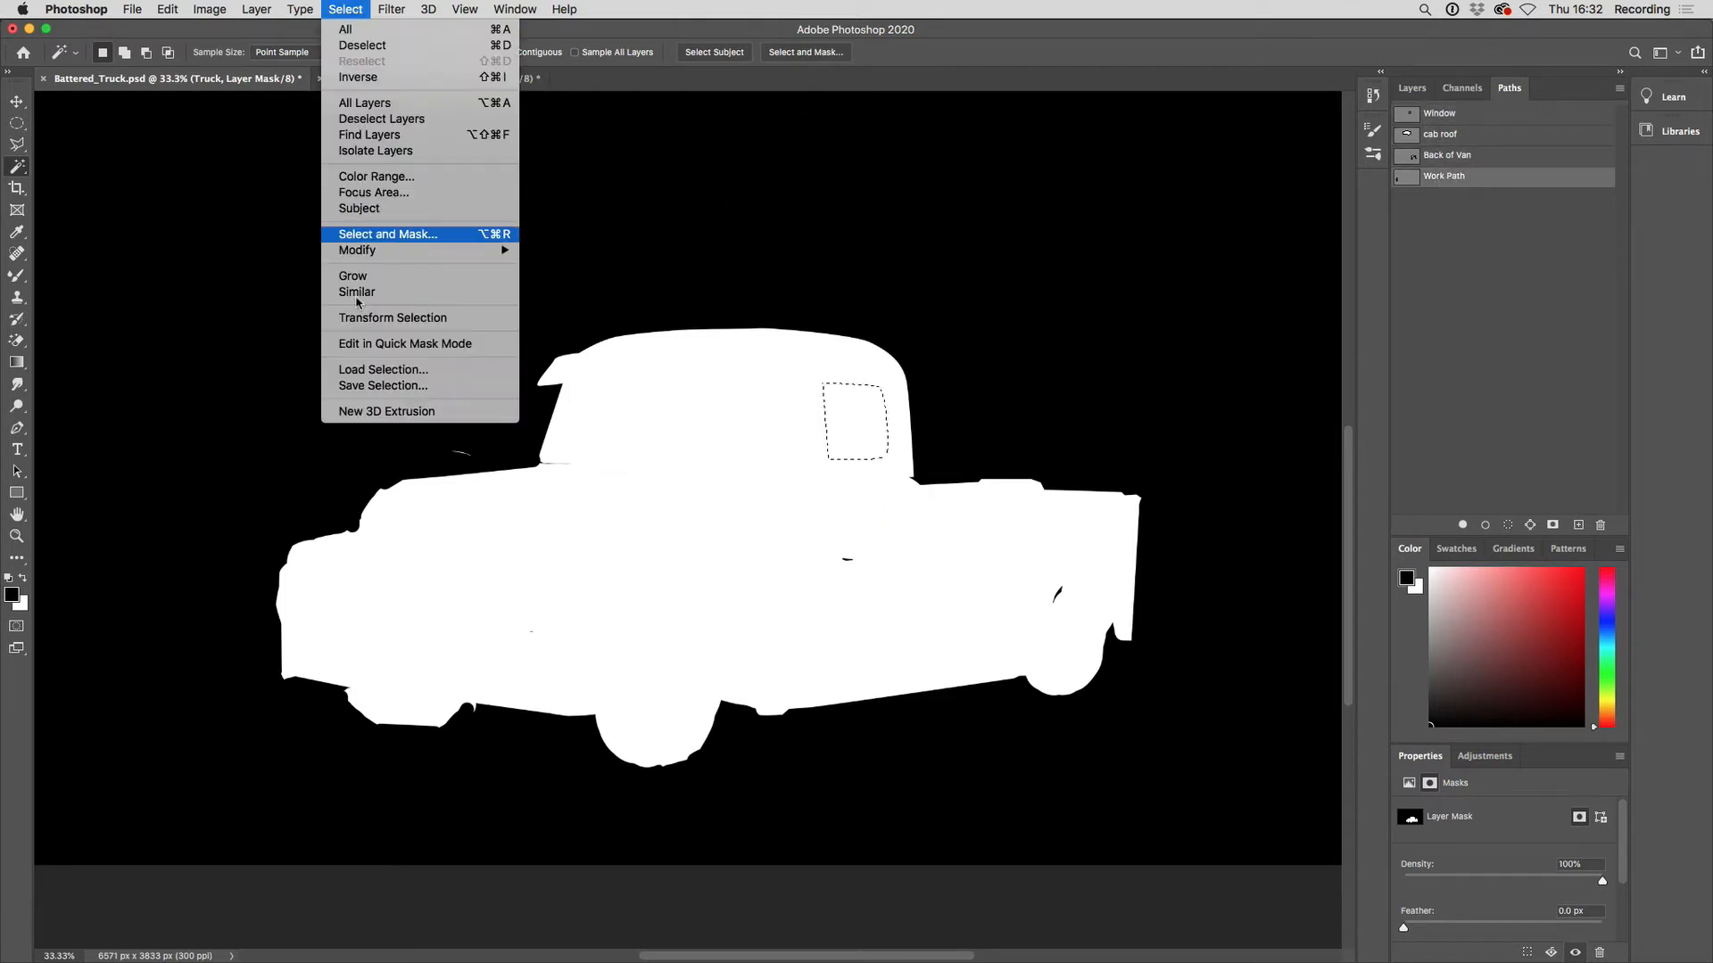
pyautogui.click(366, 369)
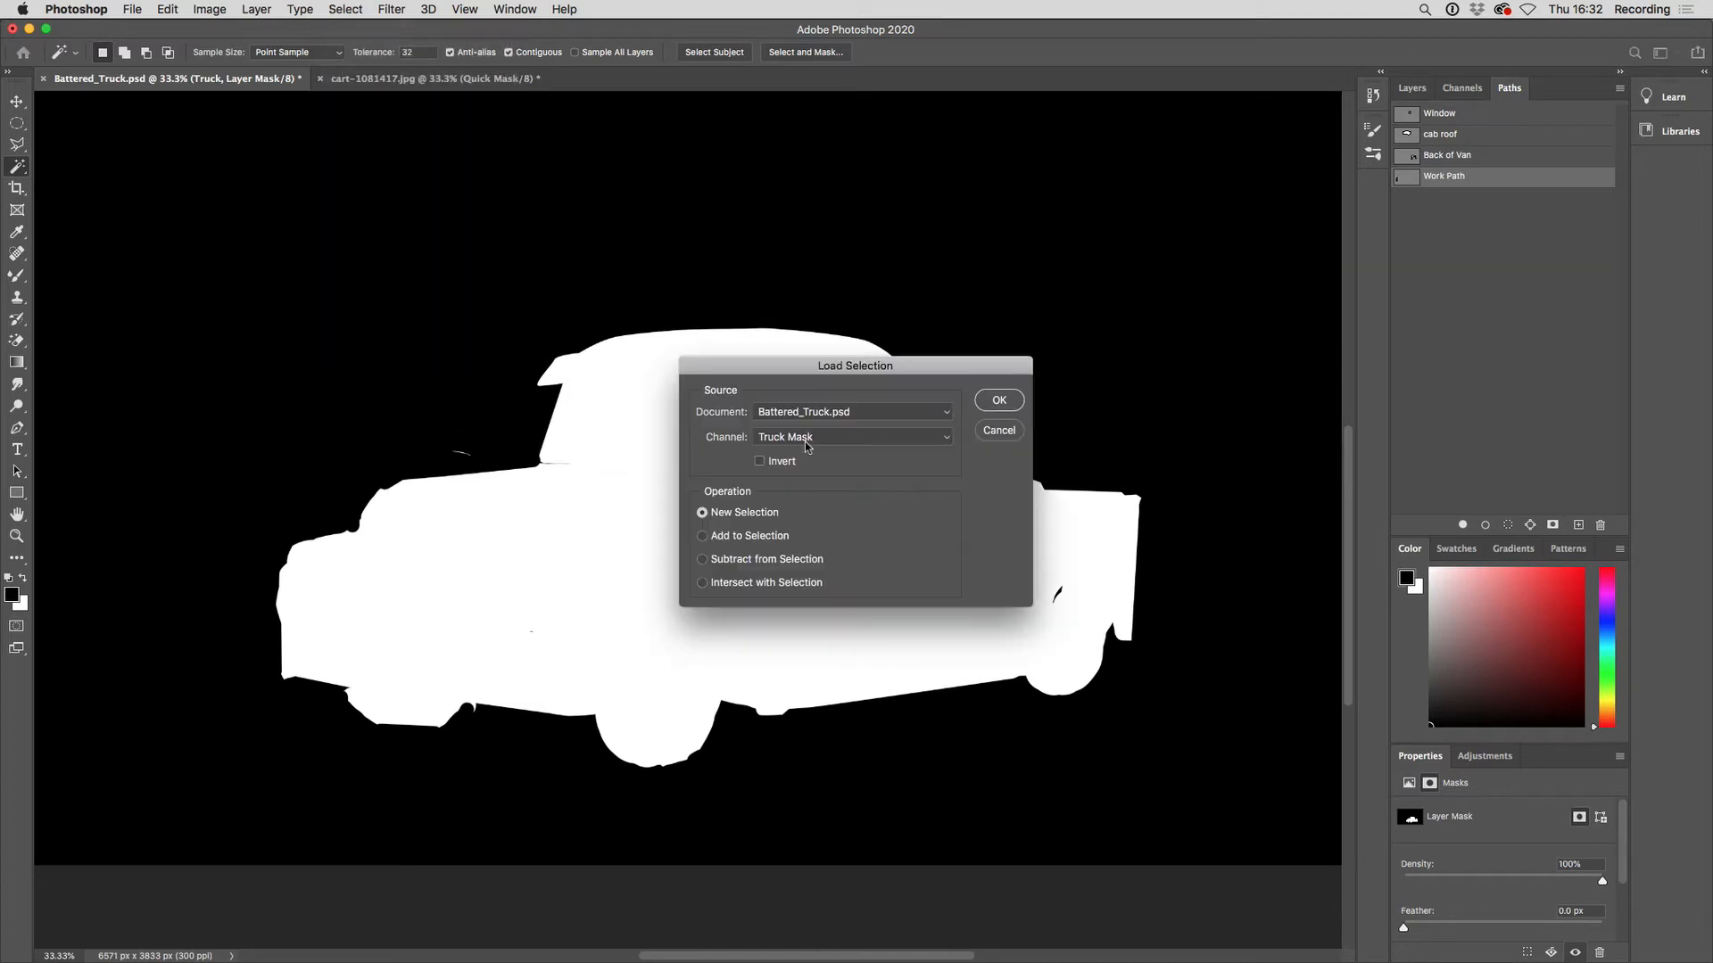
pyautogui.click(824, 437)
pyautogui.click(825, 437)
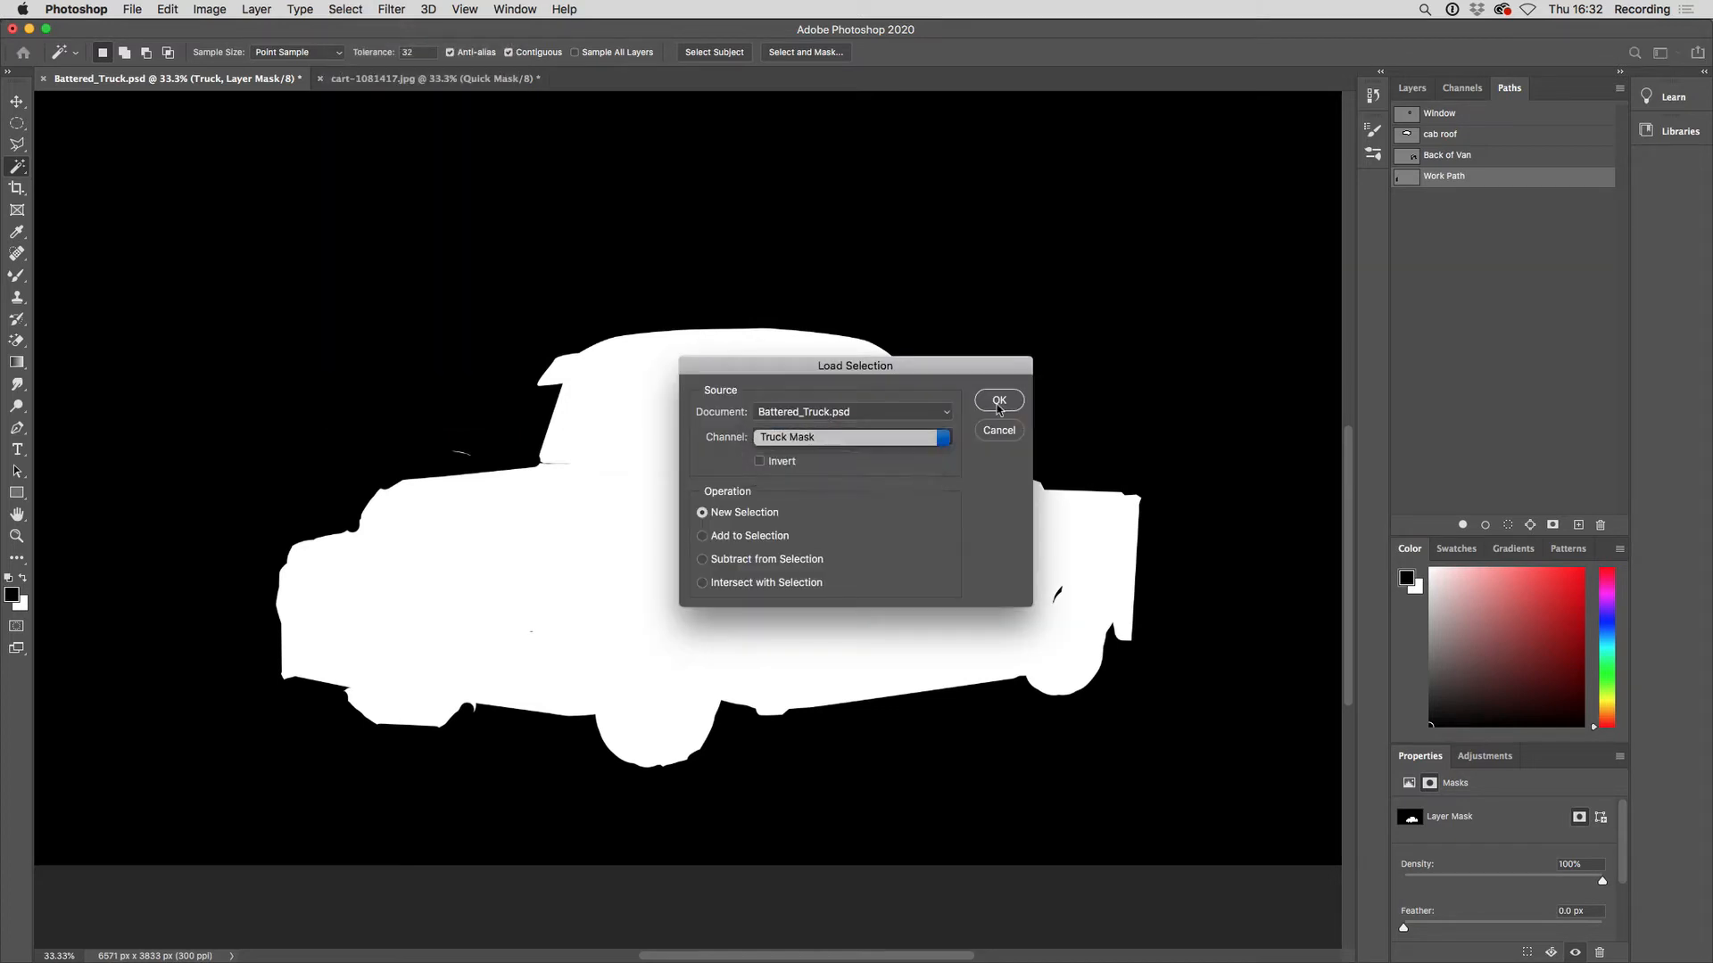
pyautogui.click(1001, 435)
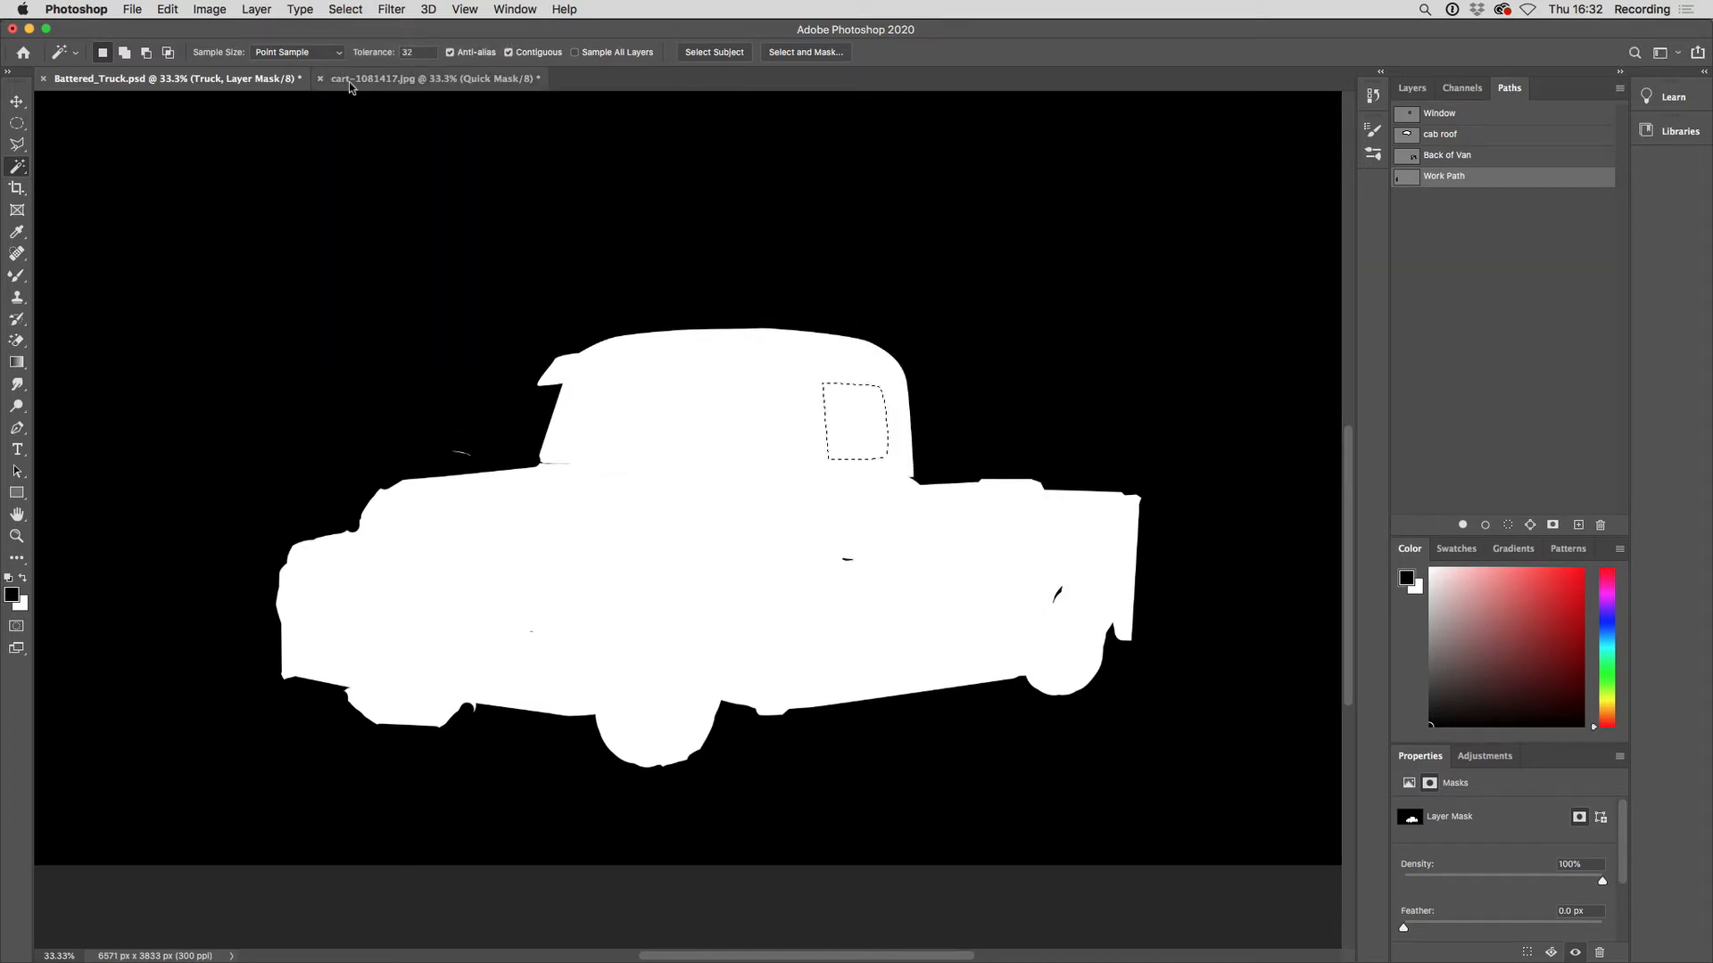
pyautogui.click(1412, 88)
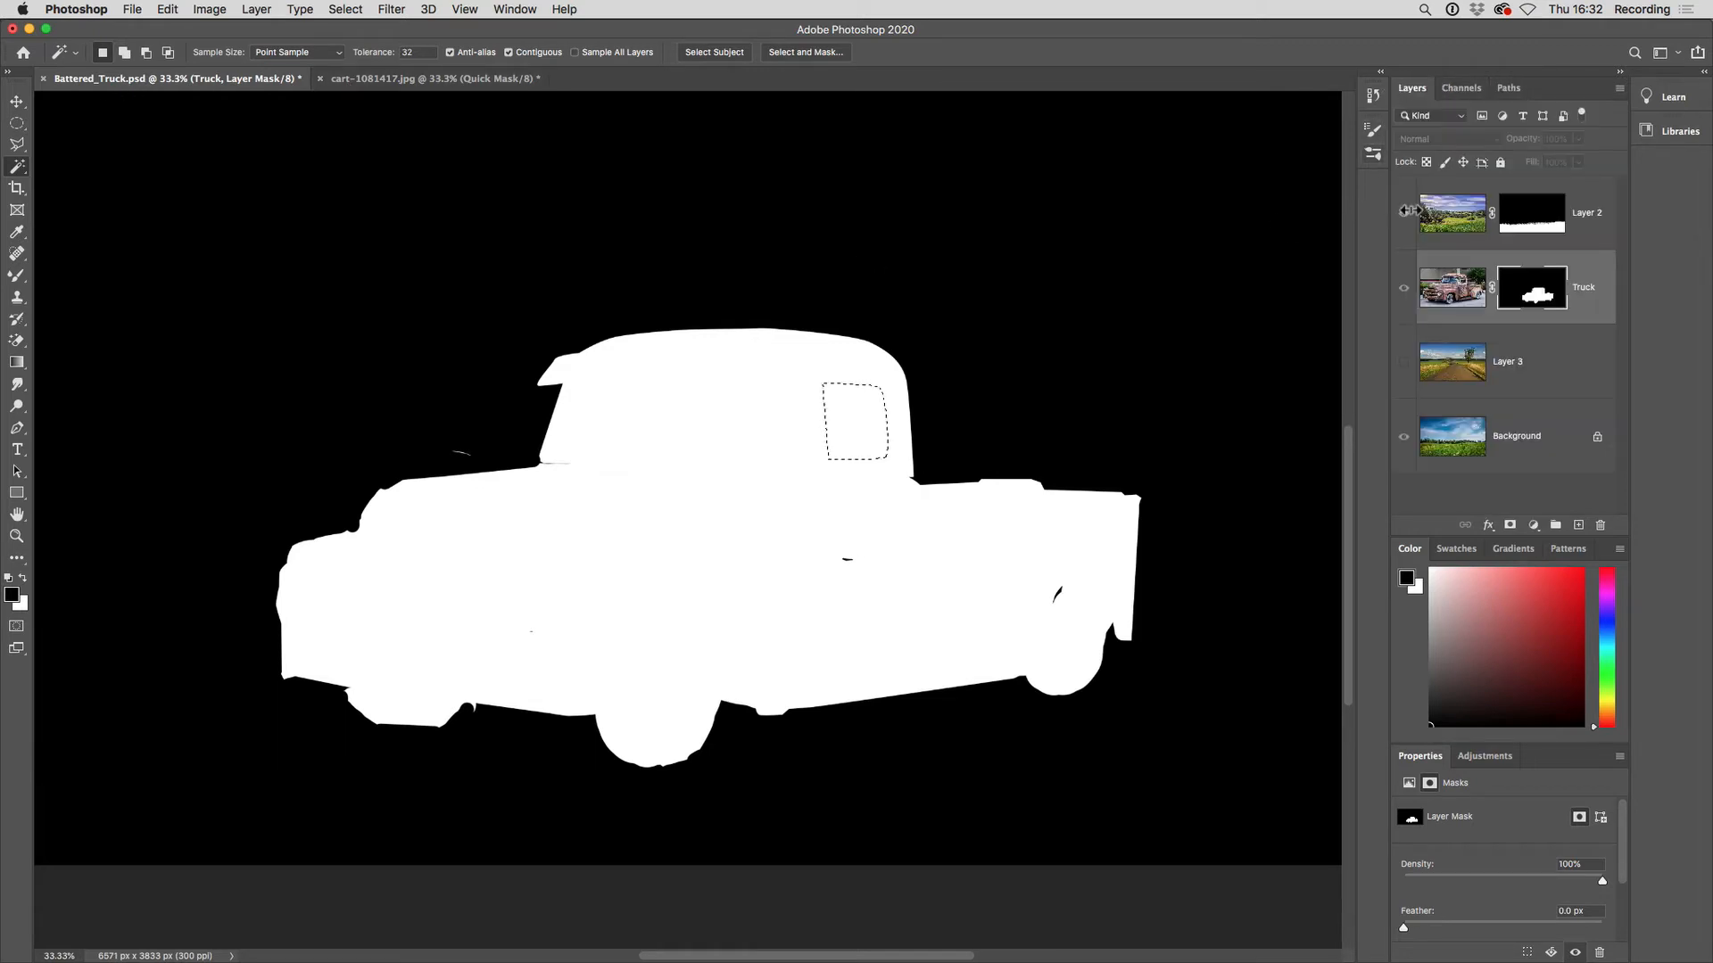
pyautogui.keyDown('alt'); pyautogui.click(1536, 299); pyautogui.keyUp('alt')
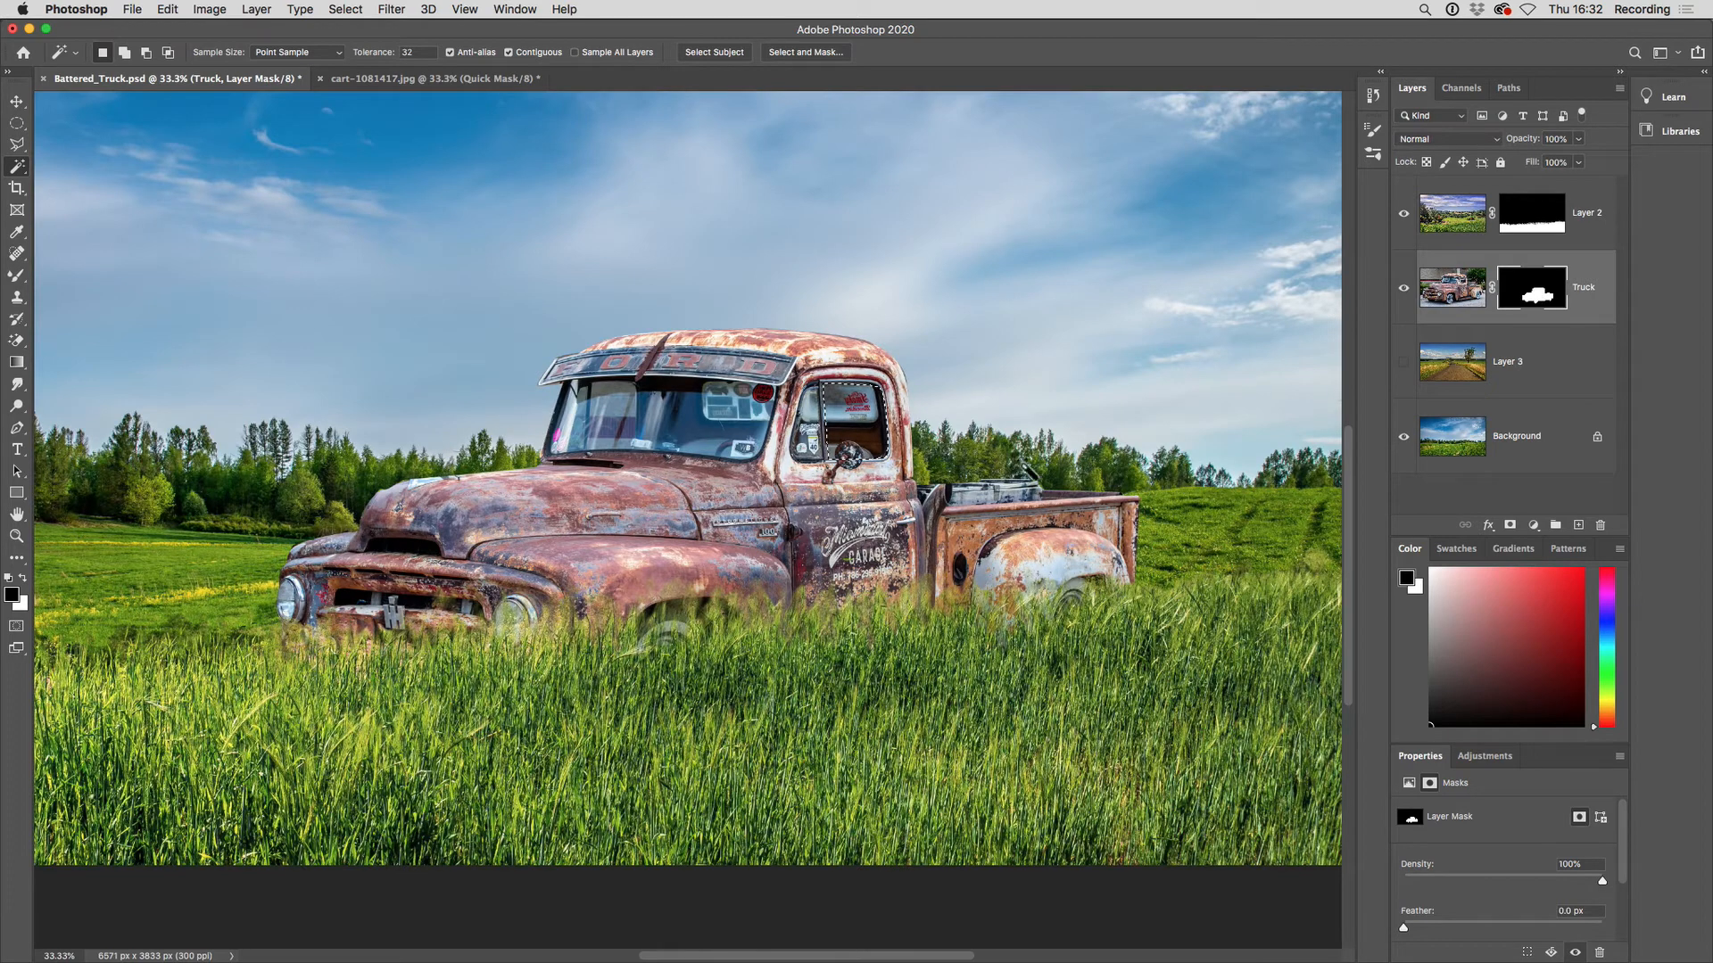
# Outline the two see-through areas at the windscreen's left side with the Pen tool and load the Work Path as a selection.
pyautogui.click(1507, 89)
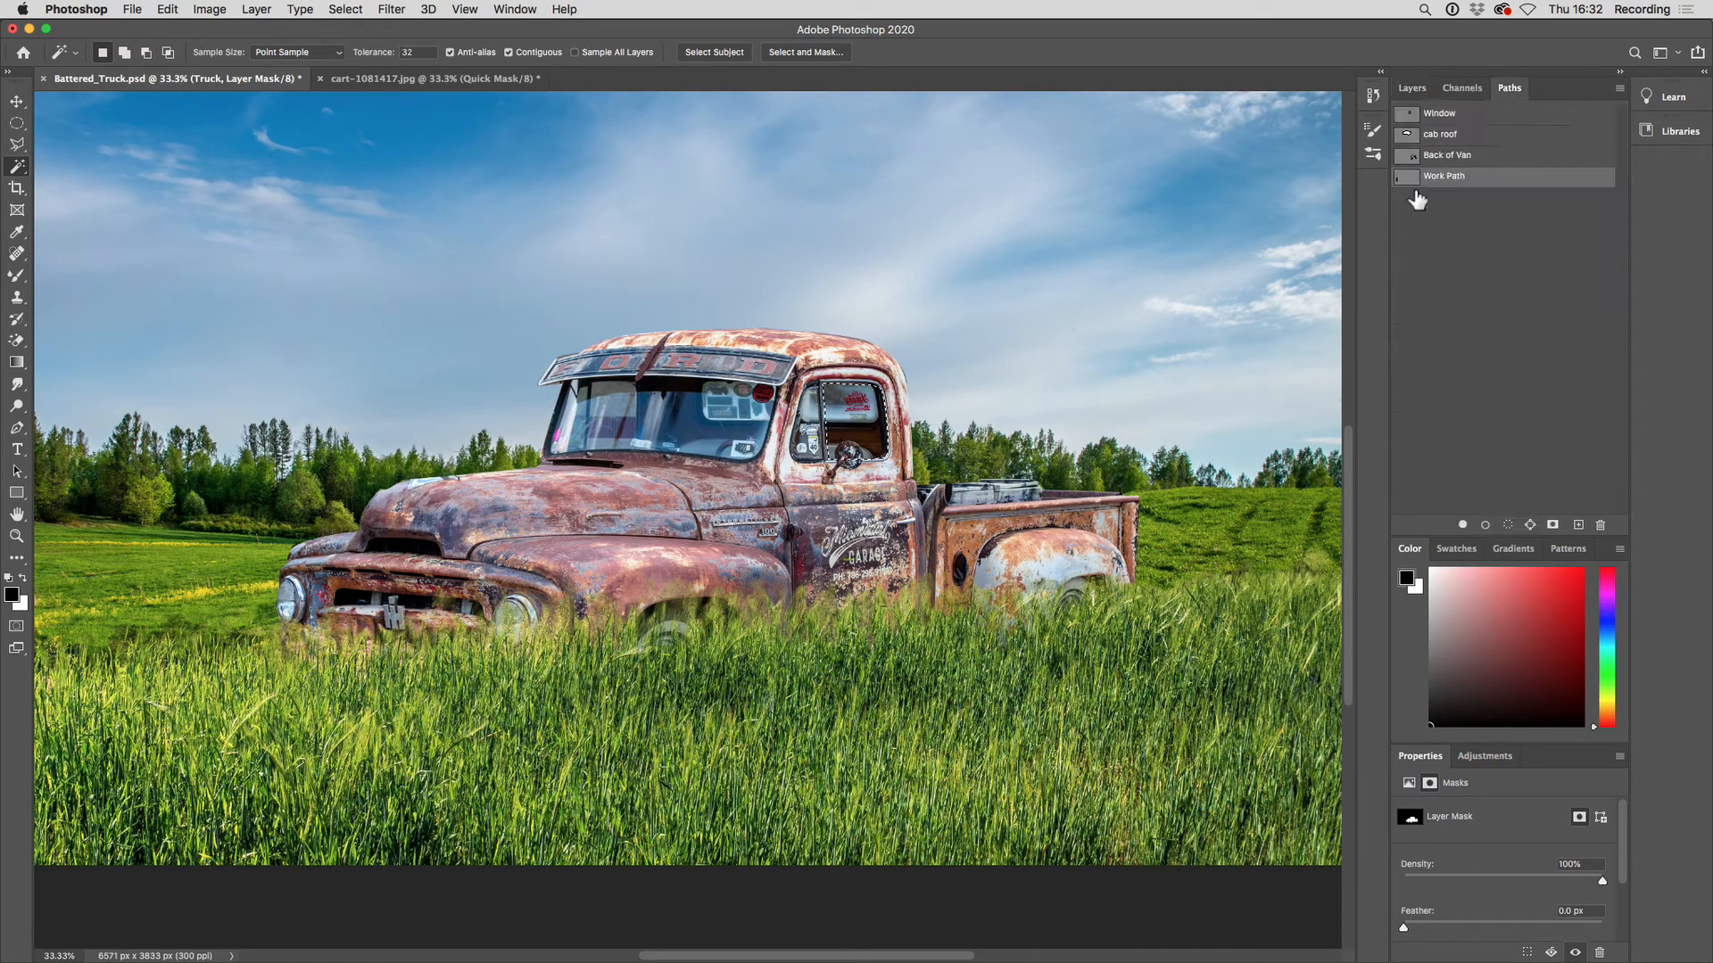
pyautogui.click(17, 428)
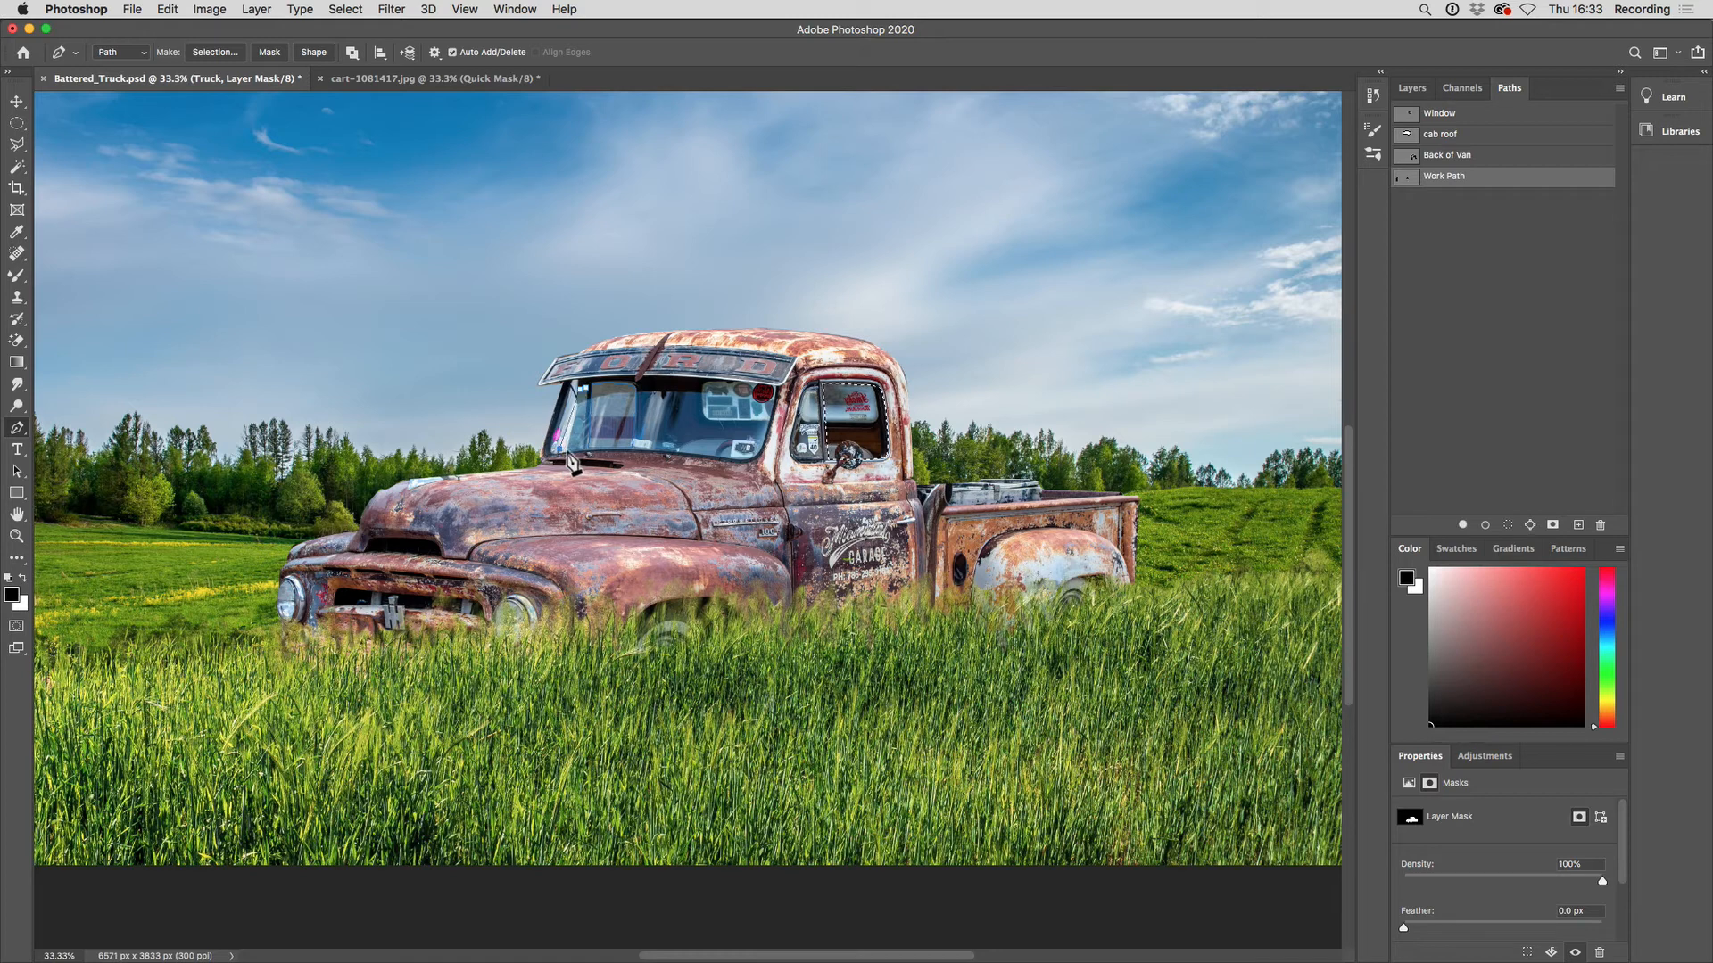
pyautogui.click(1452, 213)
pyautogui.click(1447, 181)
pyautogui.click(1508, 526)
pyautogui.scroll(1, 1512, 531)
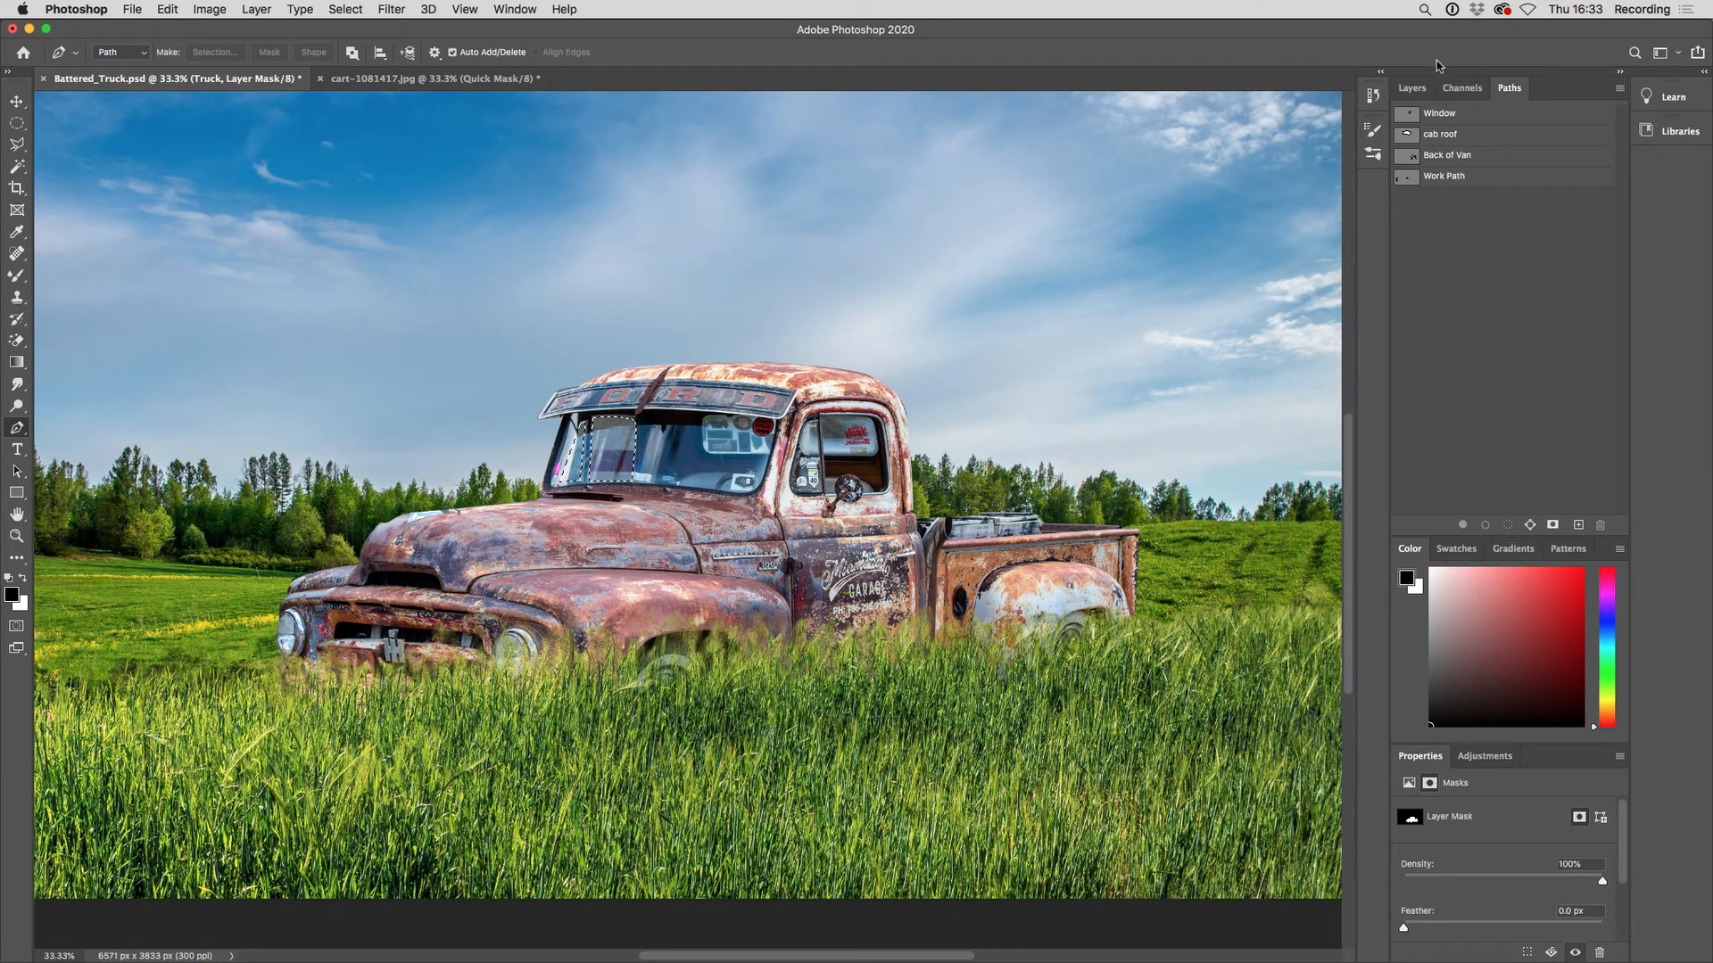
# Fill the selected windscreen areas of the Truck layer's mask with 50% Gray.
pyautogui.click(1413, 88)
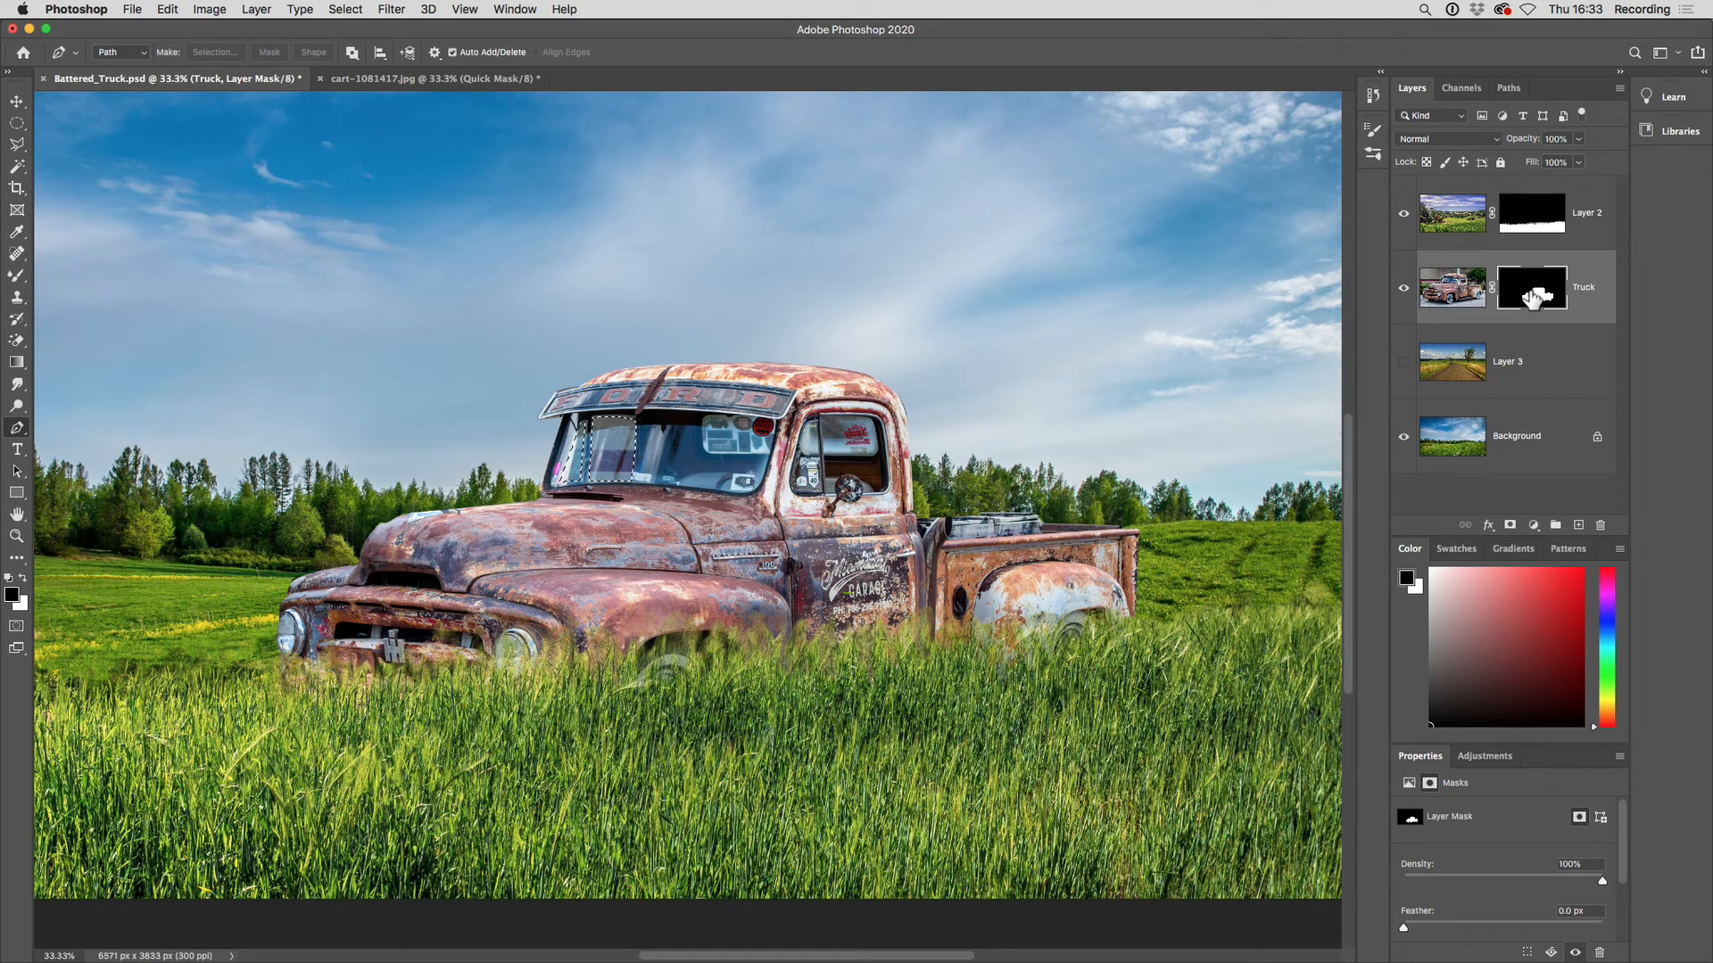
pyautogui.hotkey('shift', 'BackSpace')
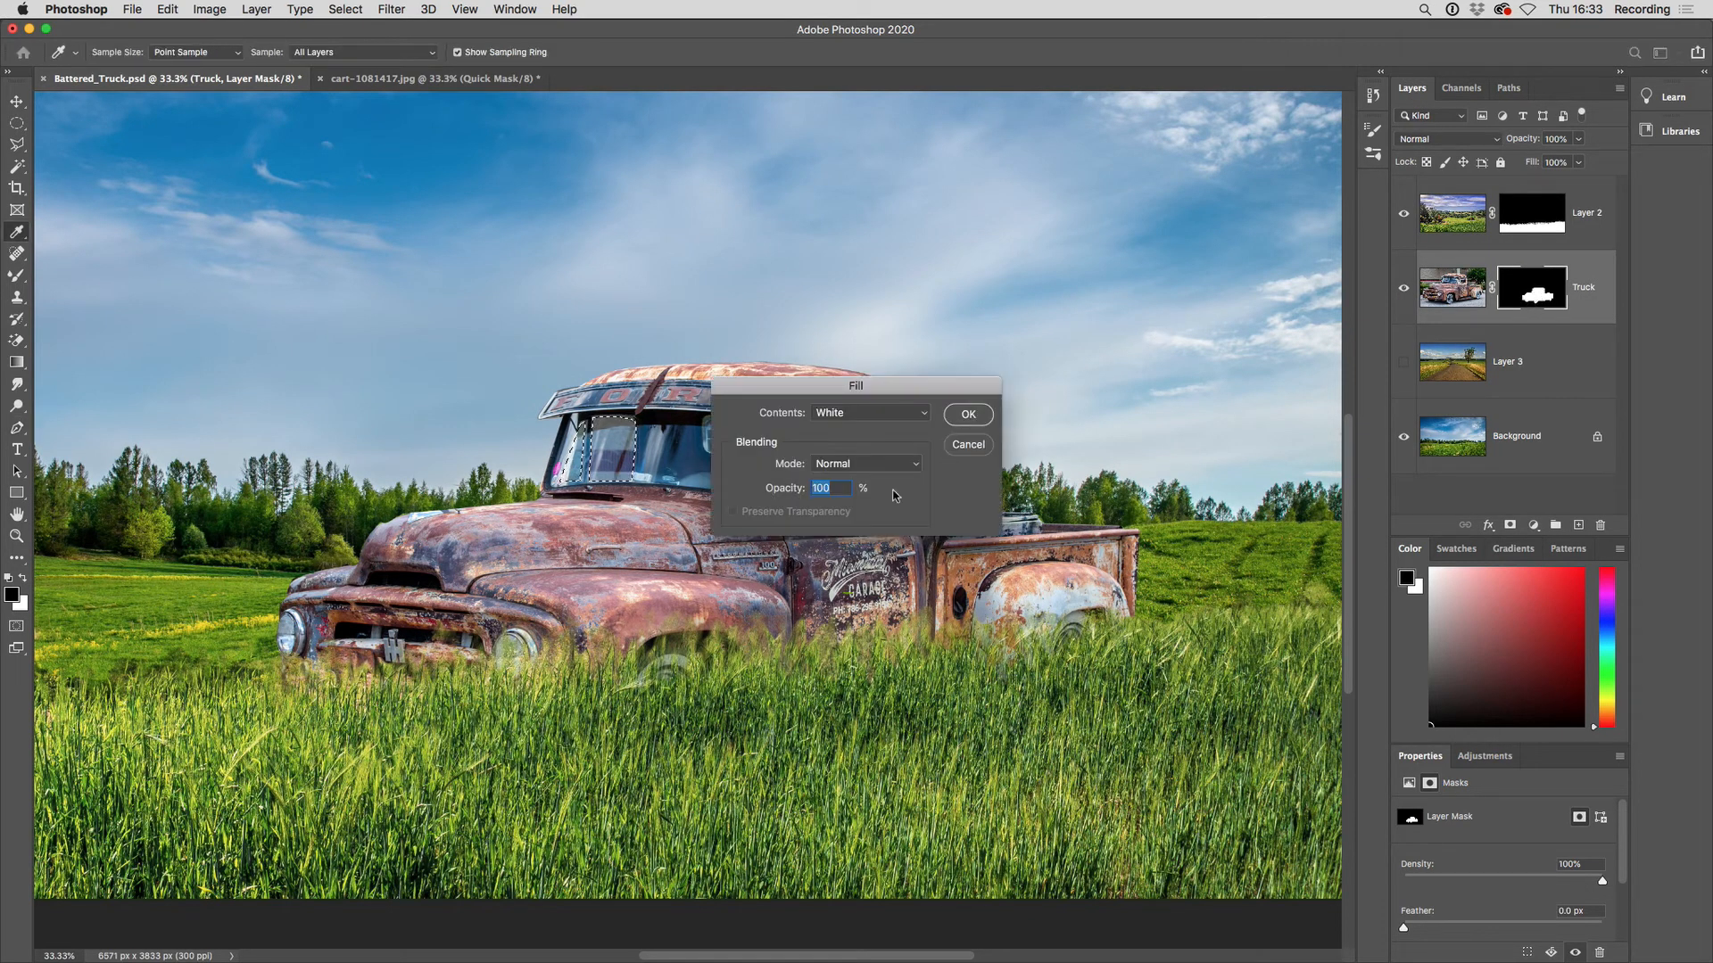
pyautogui.click(866, 415)
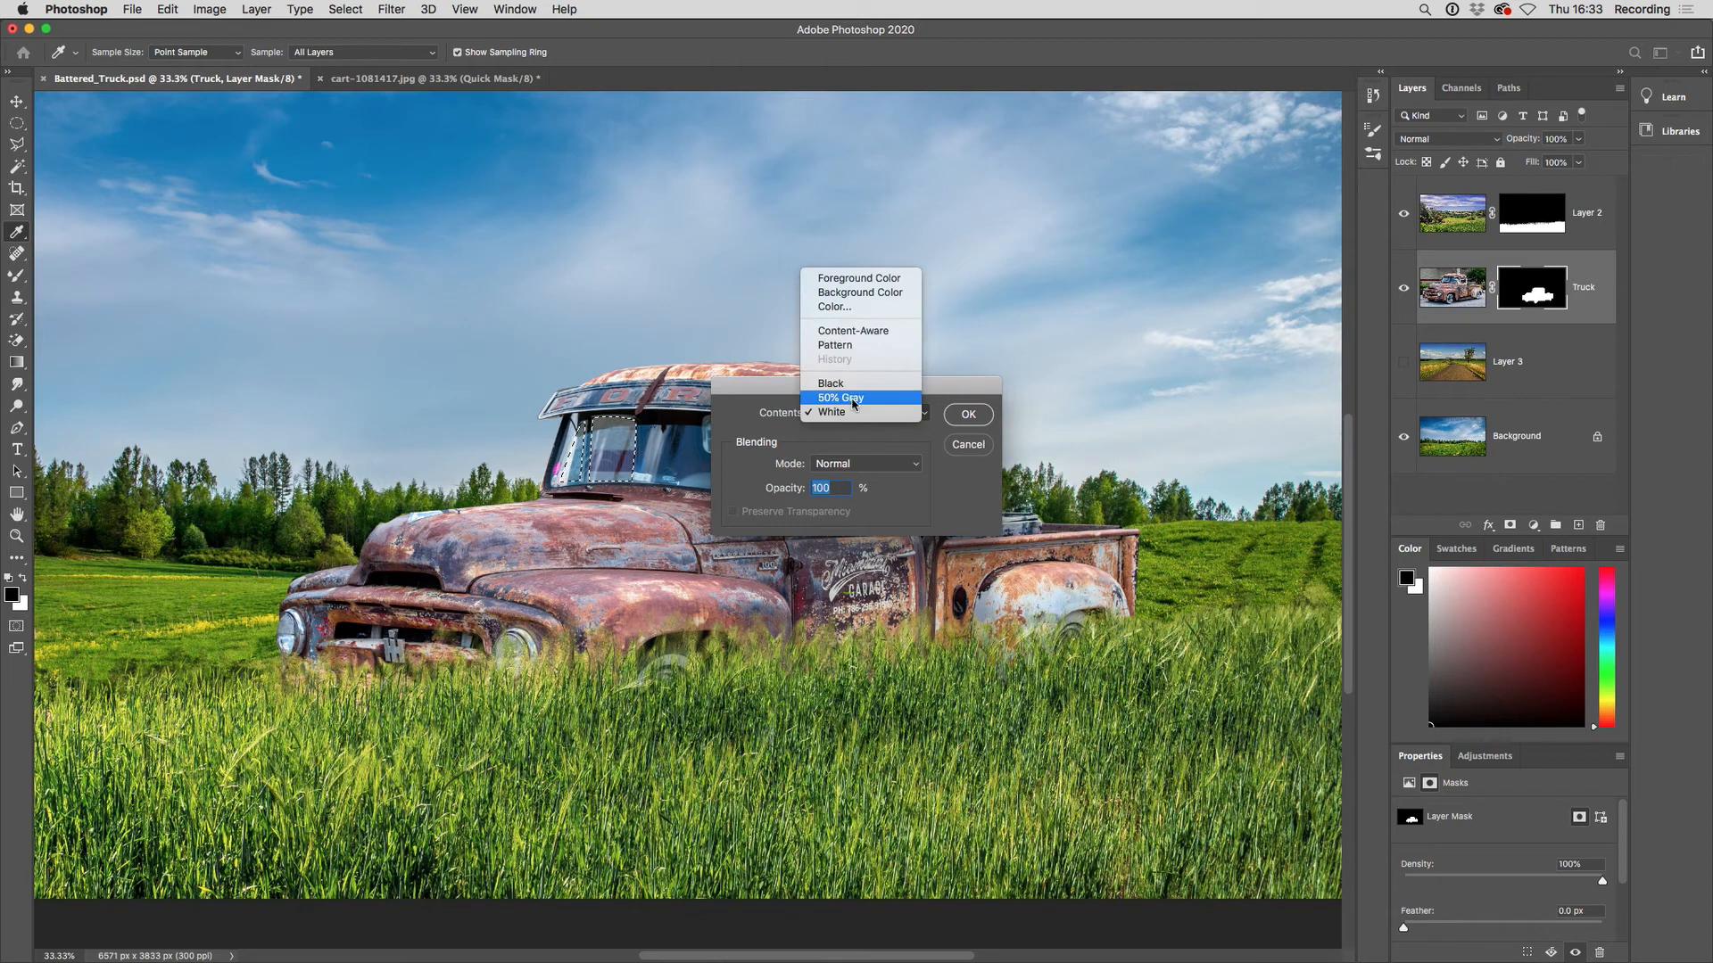
pyautogui.click(854, 398)
pyautogui.click(980, 416)
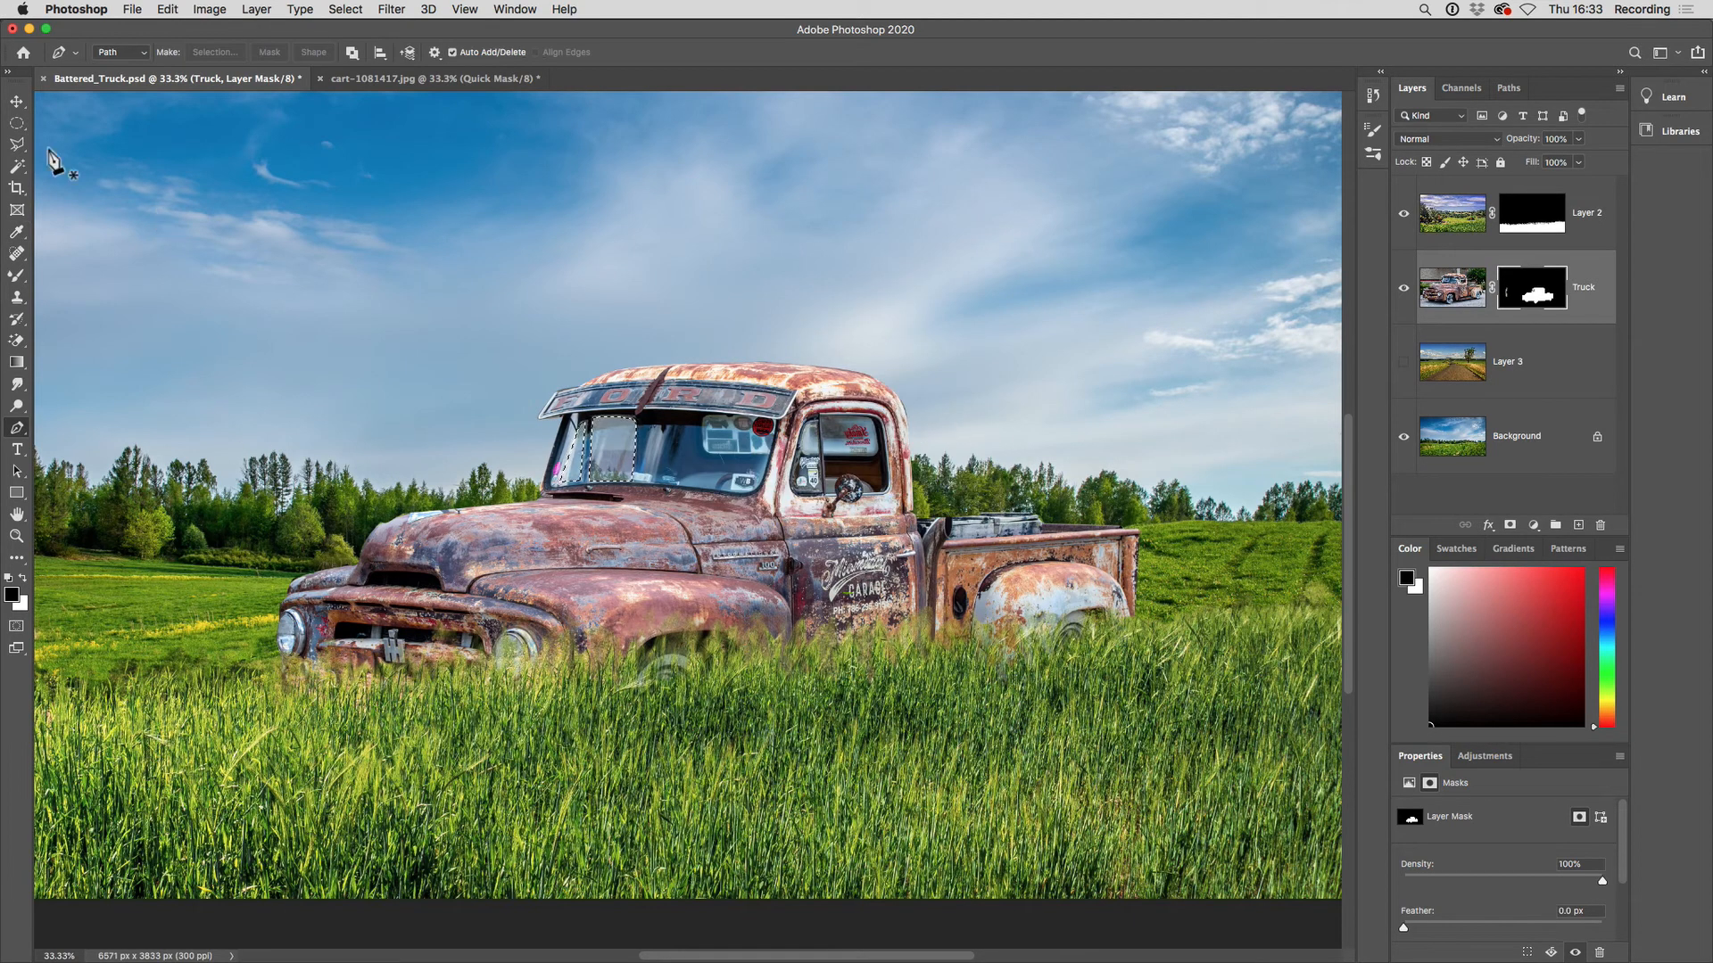
# Deselect the windscreen areas and shift the truck slightly right and lower in the grass, inspecting its mask alone in between.
pyautogui.click(17, 101)
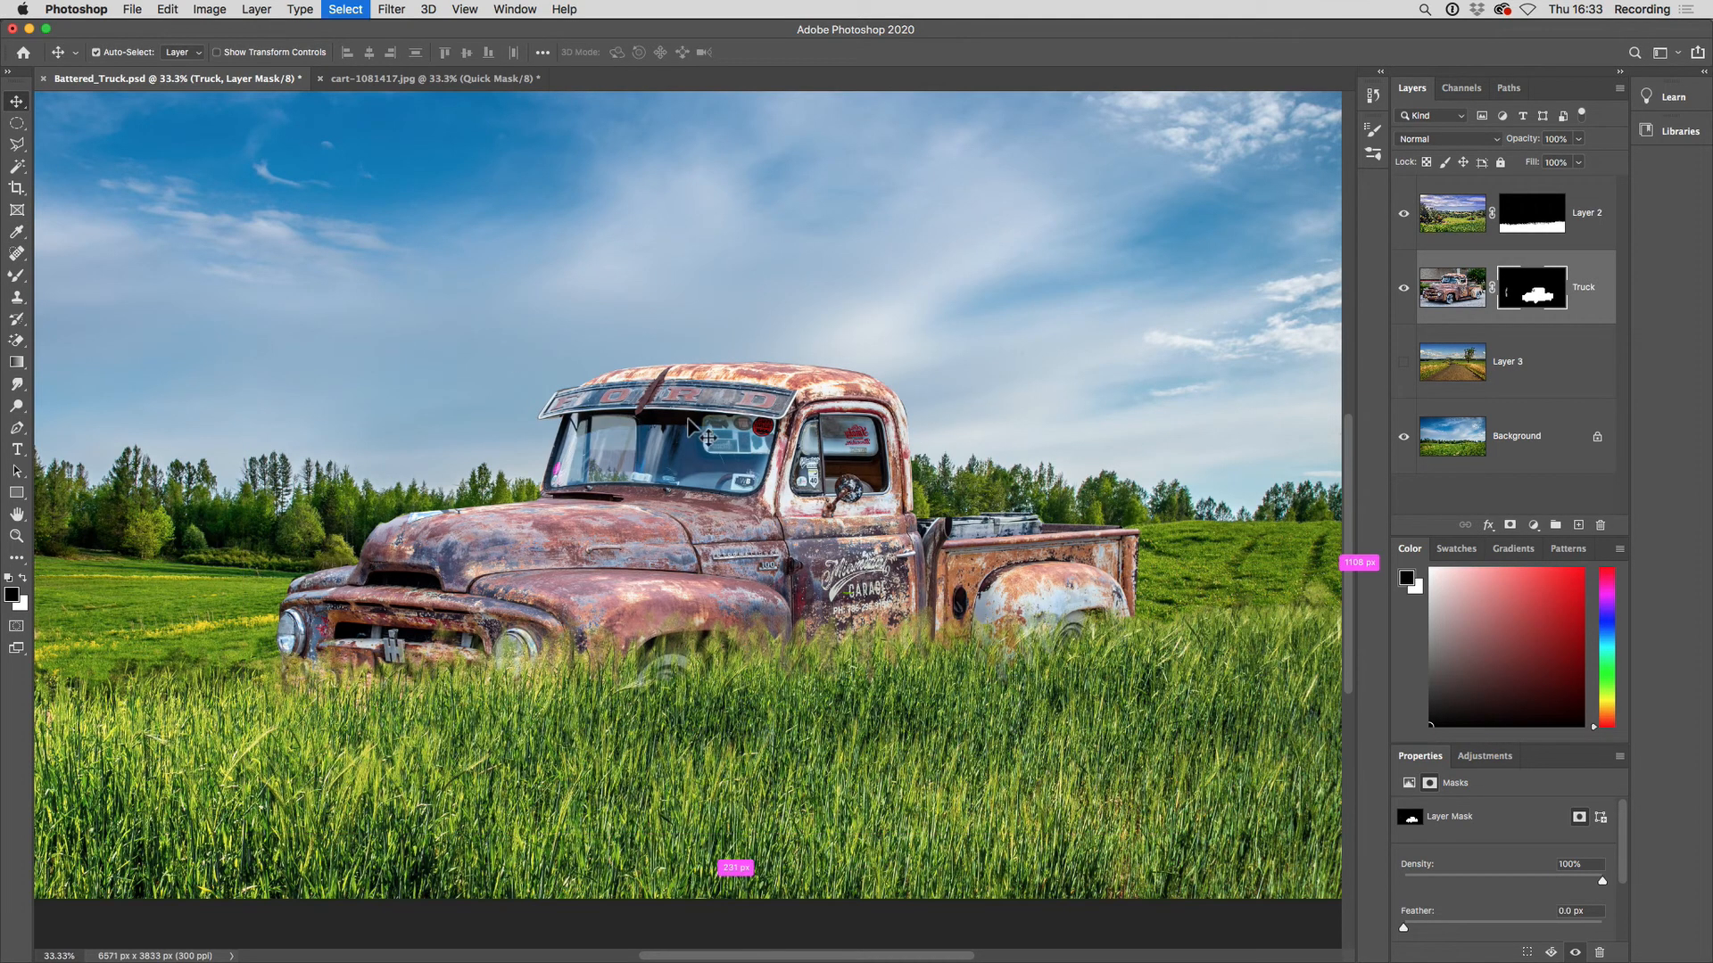
pyautogui.moveTo(709, 459); pyautogui.dragTo(708, 516)
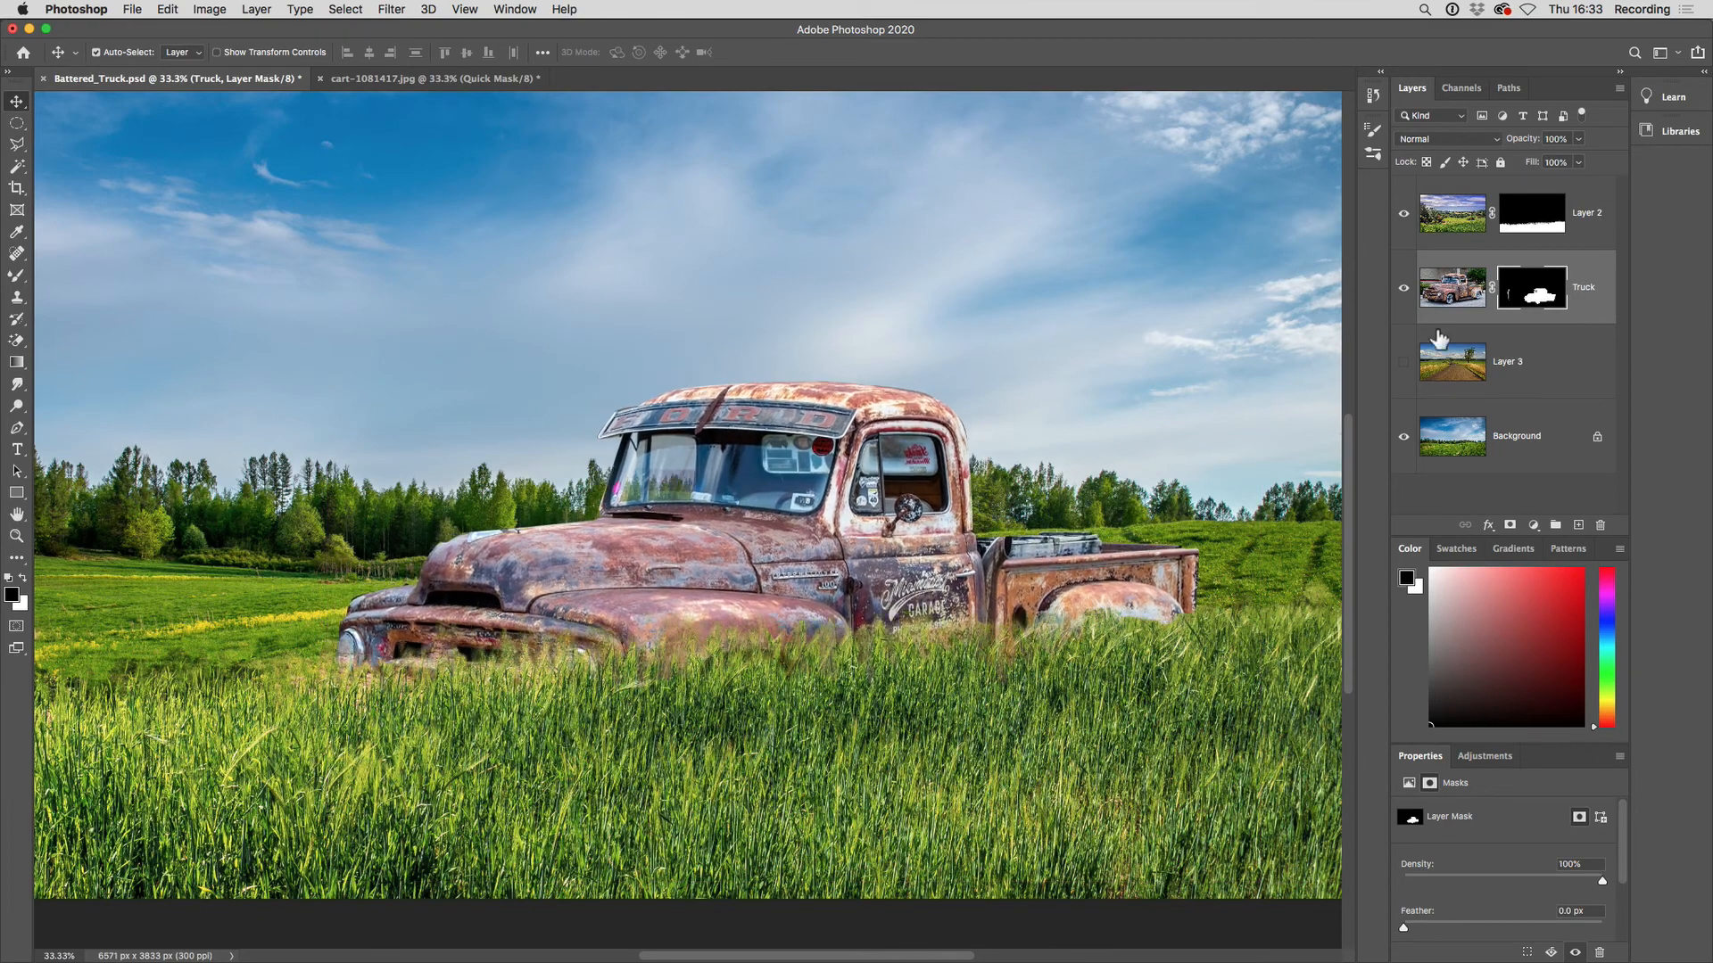
pyautogui.keyDown('alt'); pyautogui.click(1541, 299); pyautogui.keyUp('alt')
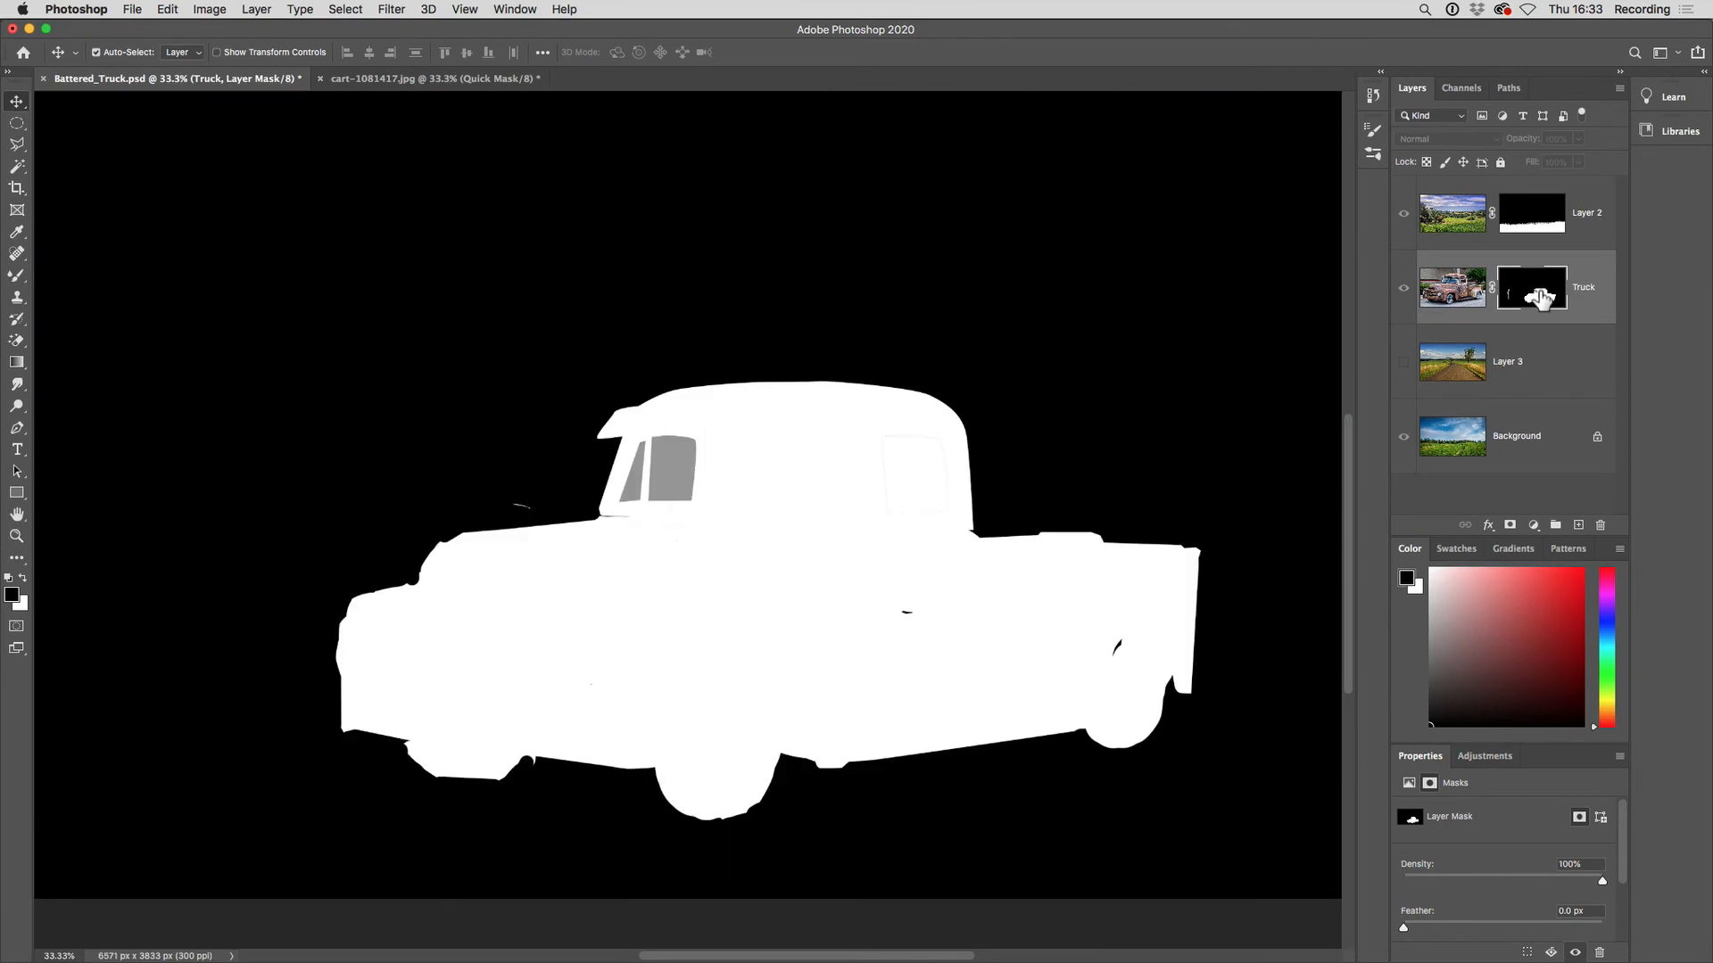
pyautogui.keyDown('alt'); pyautogui.click(1540, 299); pyautogui.keyUp('alt')
pyautogui.moveTo(793, 571)
pyautogui.mouseDown()
pyautogui.moveTo(605, 571)
pyautogui.moveTo(819, 573)
pyautogui.moveTo(902, 520)
pyautogui.moveTo(895, 593)
pyautogui.moveTo(773, 564)
pyautogui.moveTo(641, 564)
pyautogui.moveTo(791, 565)
pyautogui.mouseUp()
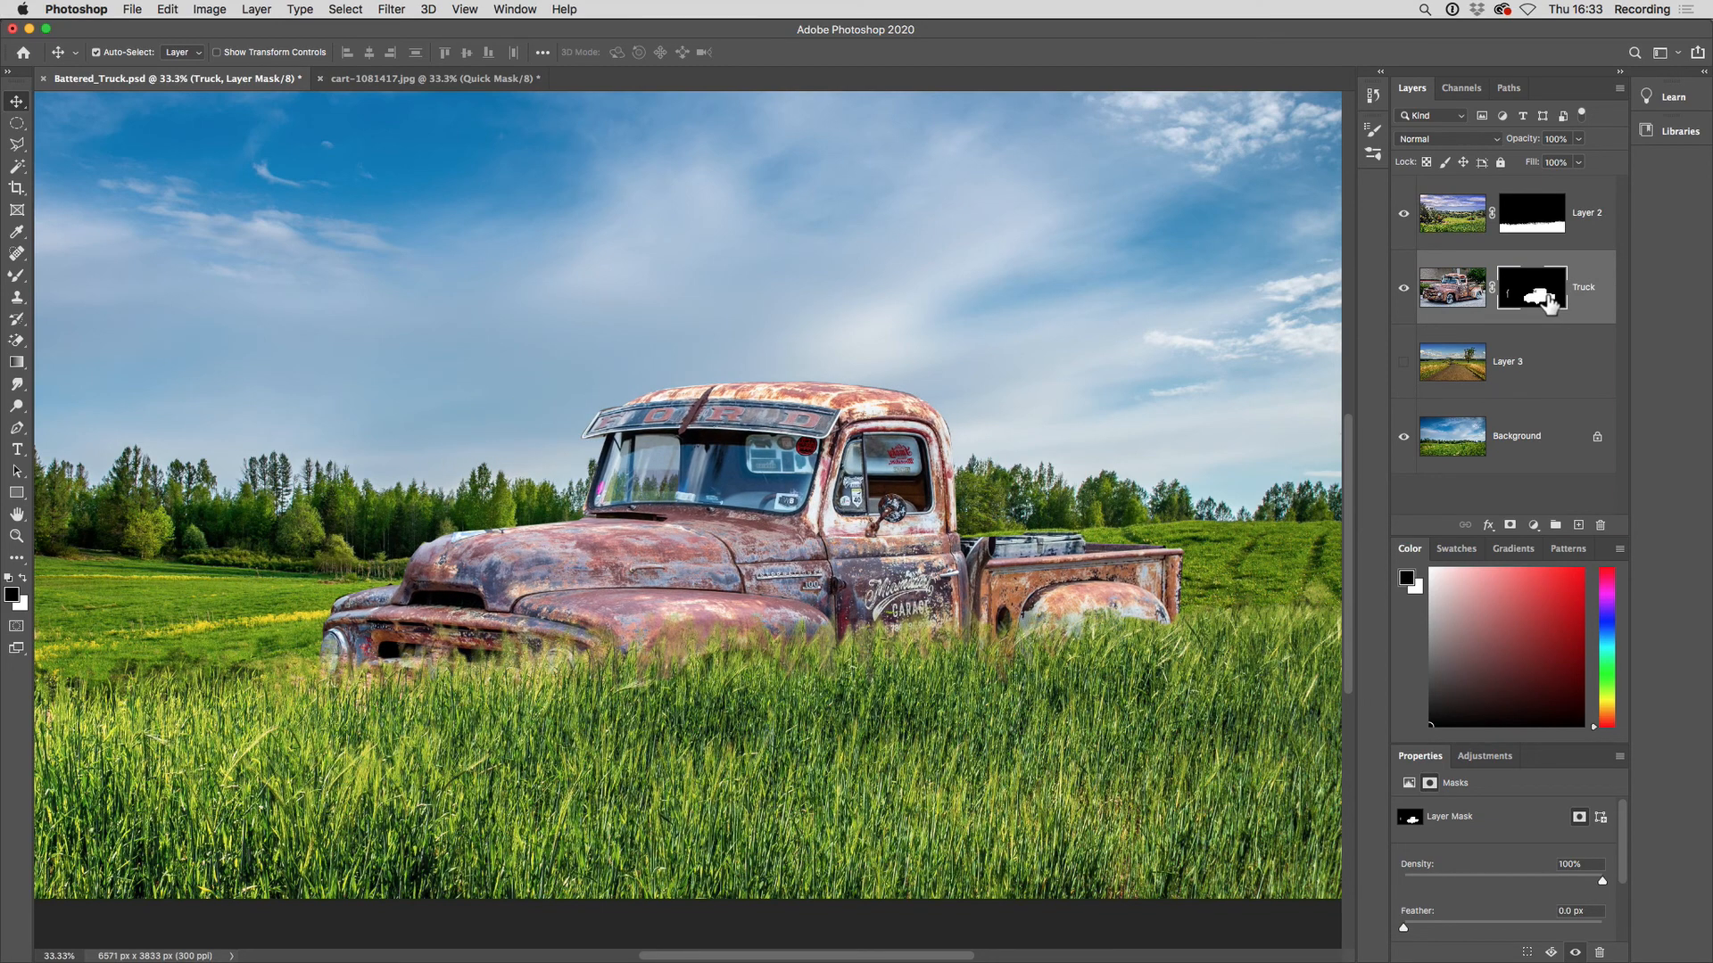